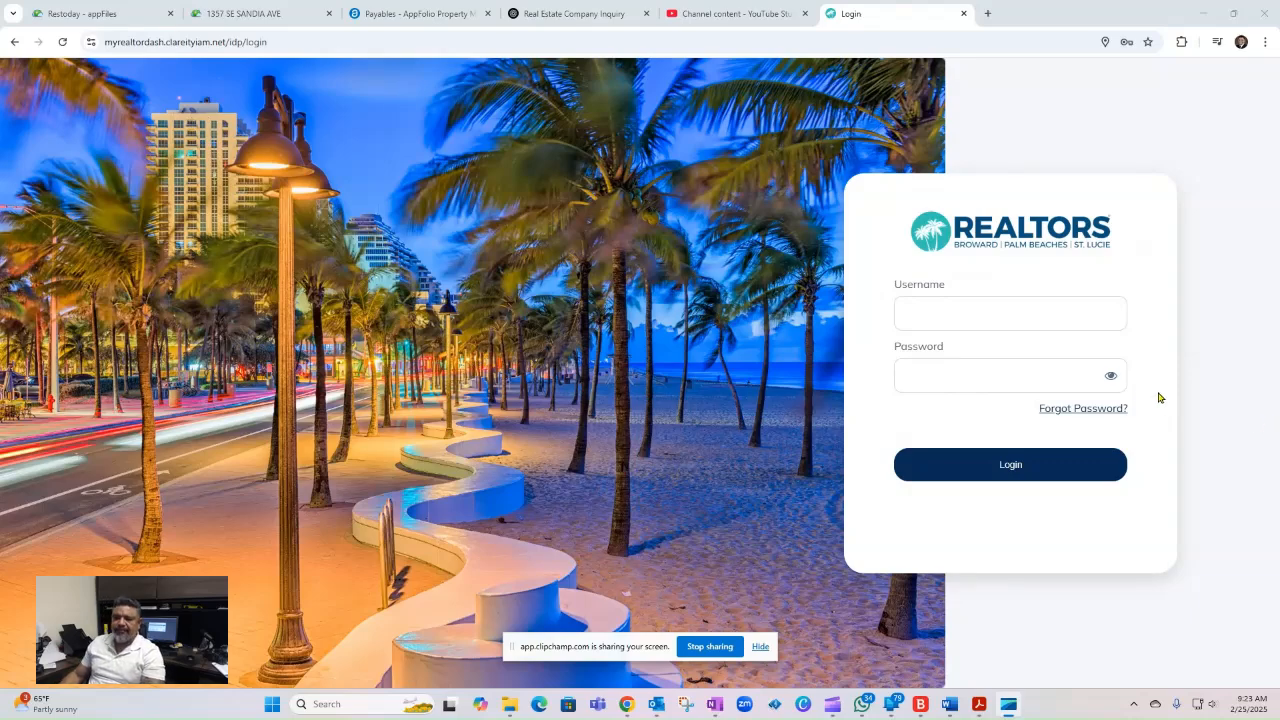
- Sign in to the Realtors dashboard at myrealtordash.clareityiam.net with the username and account password
{"action": "left_click", "coordinate": [281, 44]}
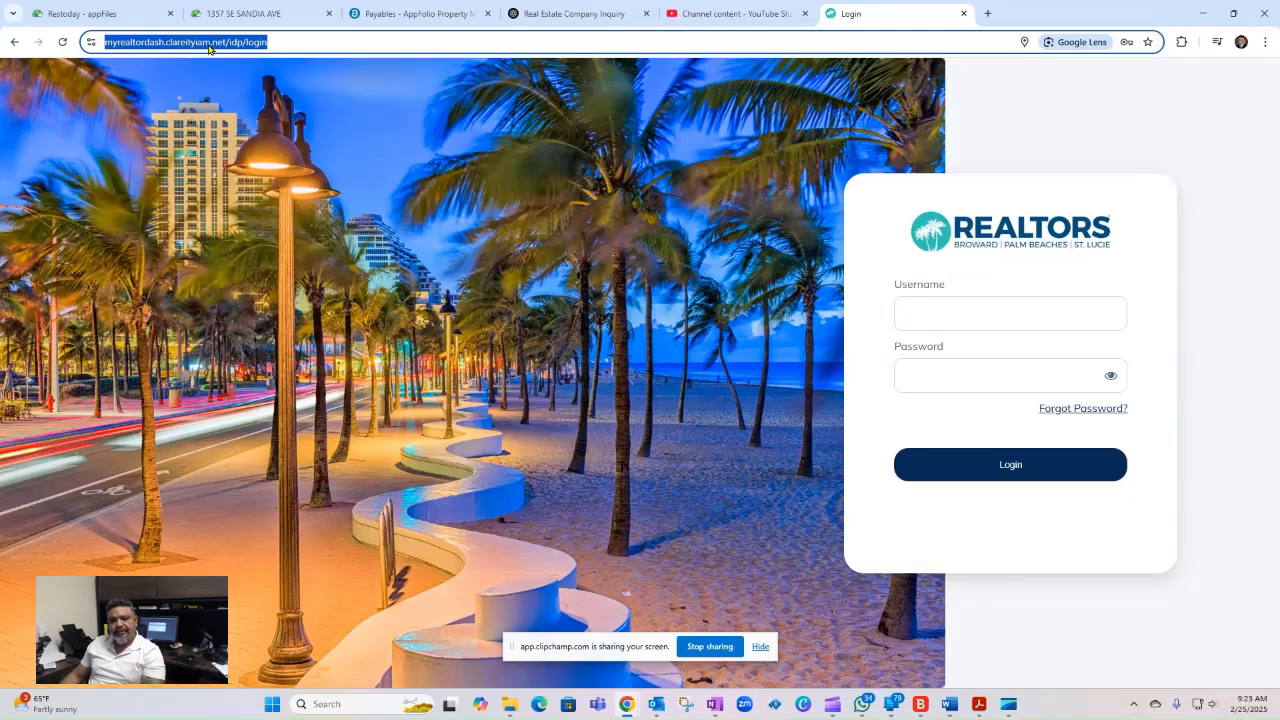
{"action": "left_click", "coordinate": [955, 309]}
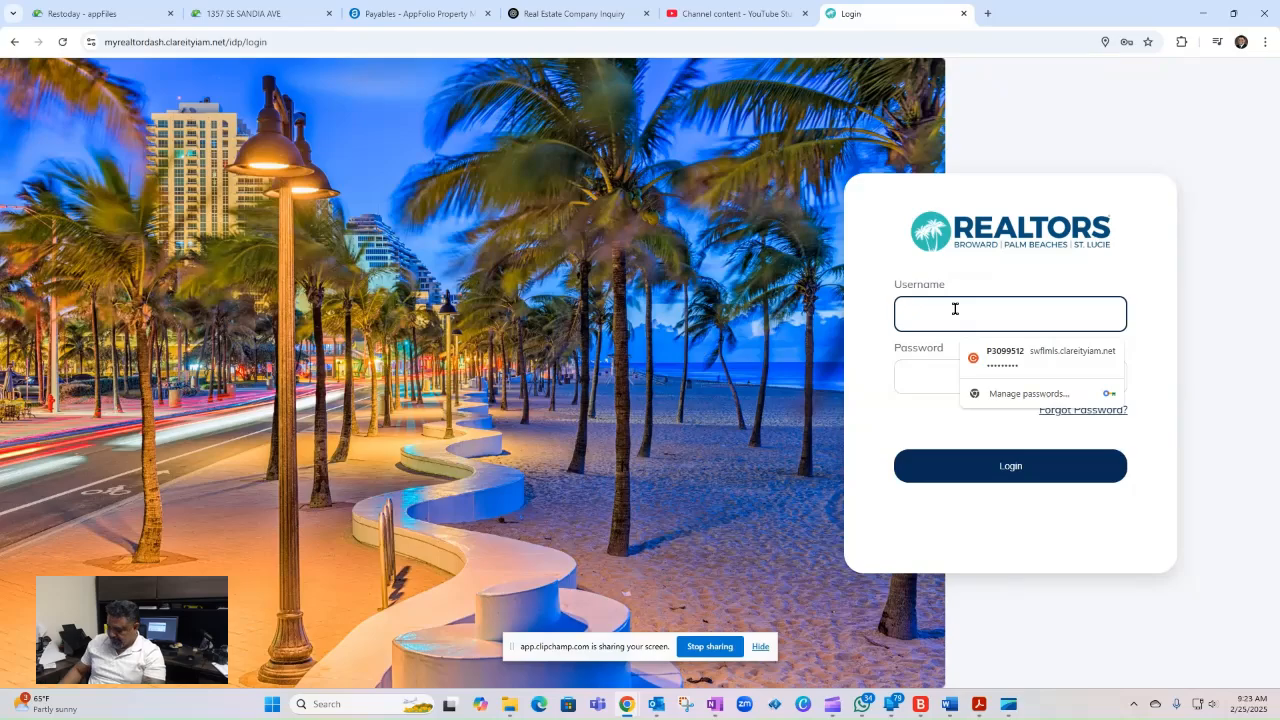
{"action": "left_click", "coordinate": [990, 351]}
{"action": "left_click", "coordinate": [963, 383]}
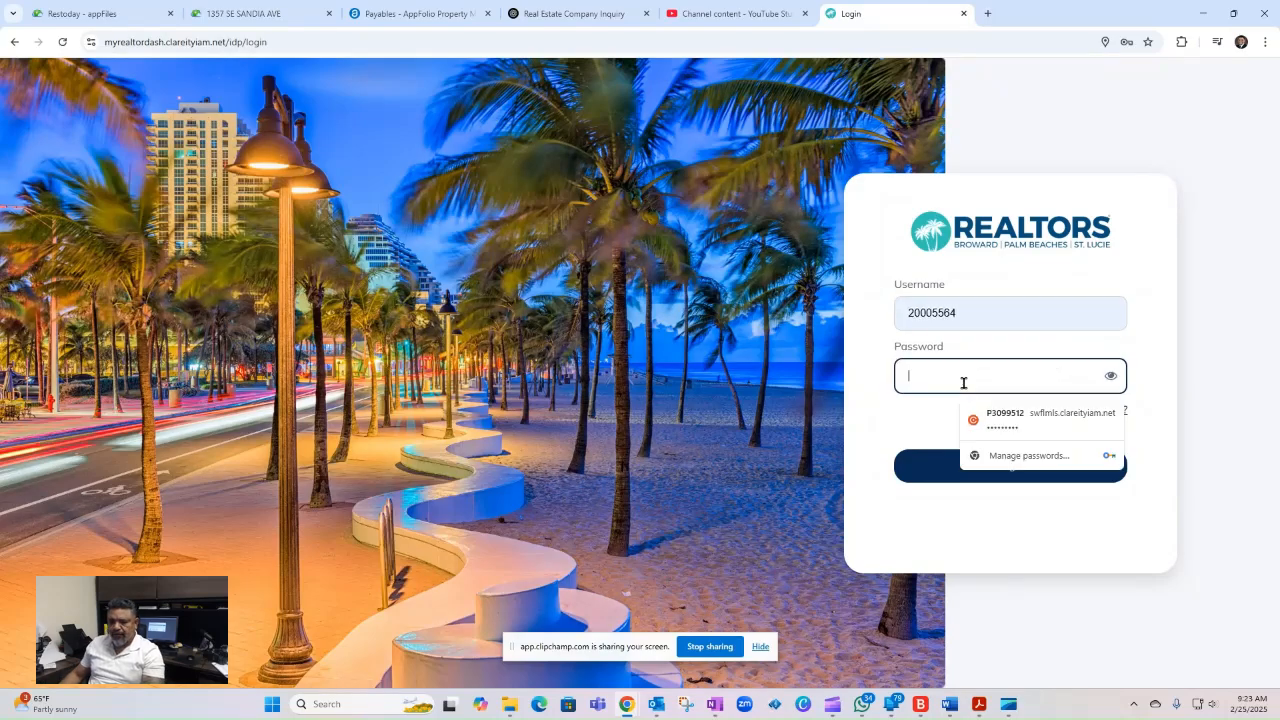
{"action": "type", "text": "••"}
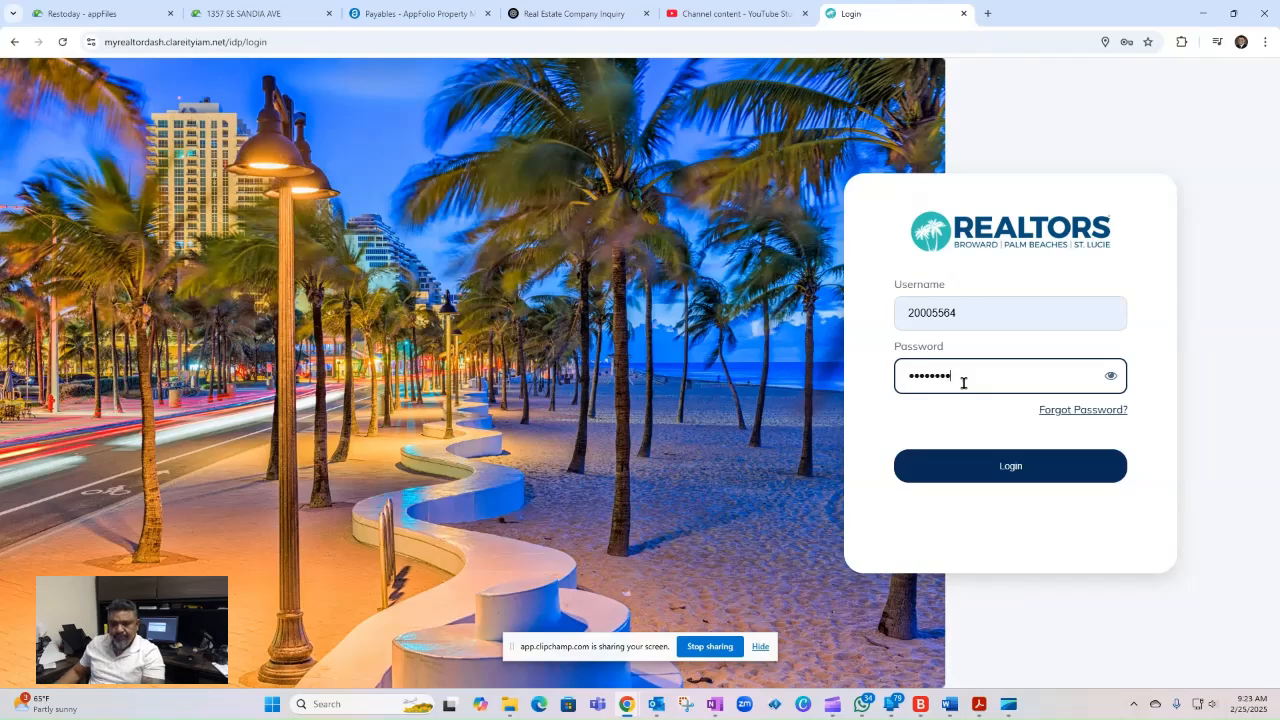
{"action": "left_click", "coordinate": [1060, 462]}
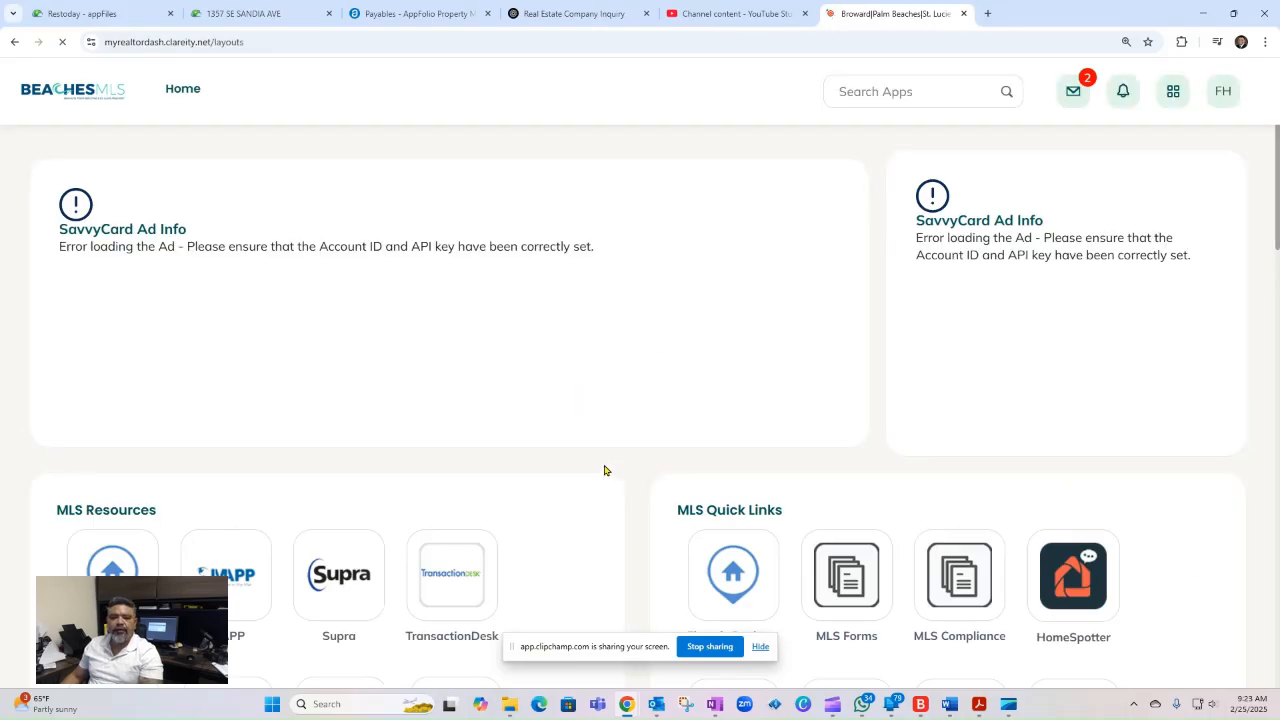
- Open Flexmls from the MLS Resources and start a Quick Search, dismissing the listing match summary
{"action": "scroll", "coordinate": [603, 469], "scroll_direction": "down", "scroll_amount": 5}
{"action": "scroll", "coordinate": [572, 457], "scroll_direction": "up", "scroll_amount": 2}
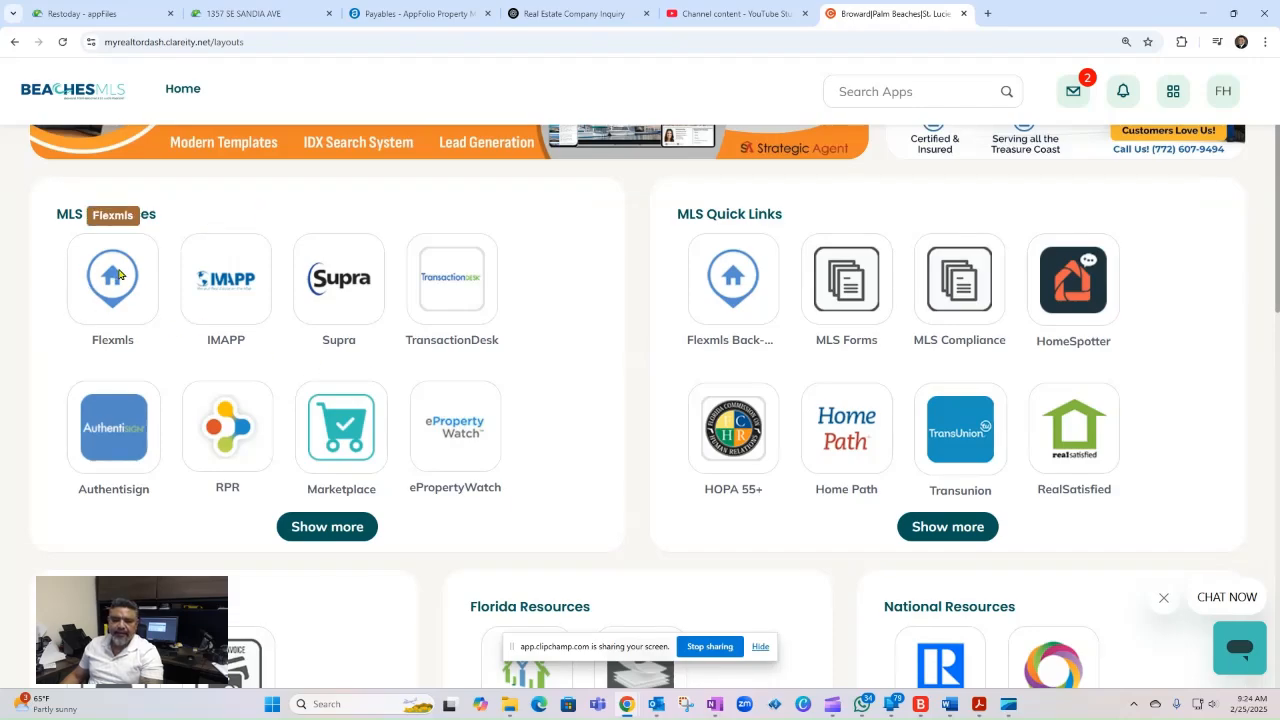
{"action": "left_click", "coordinate": [118, 274]}
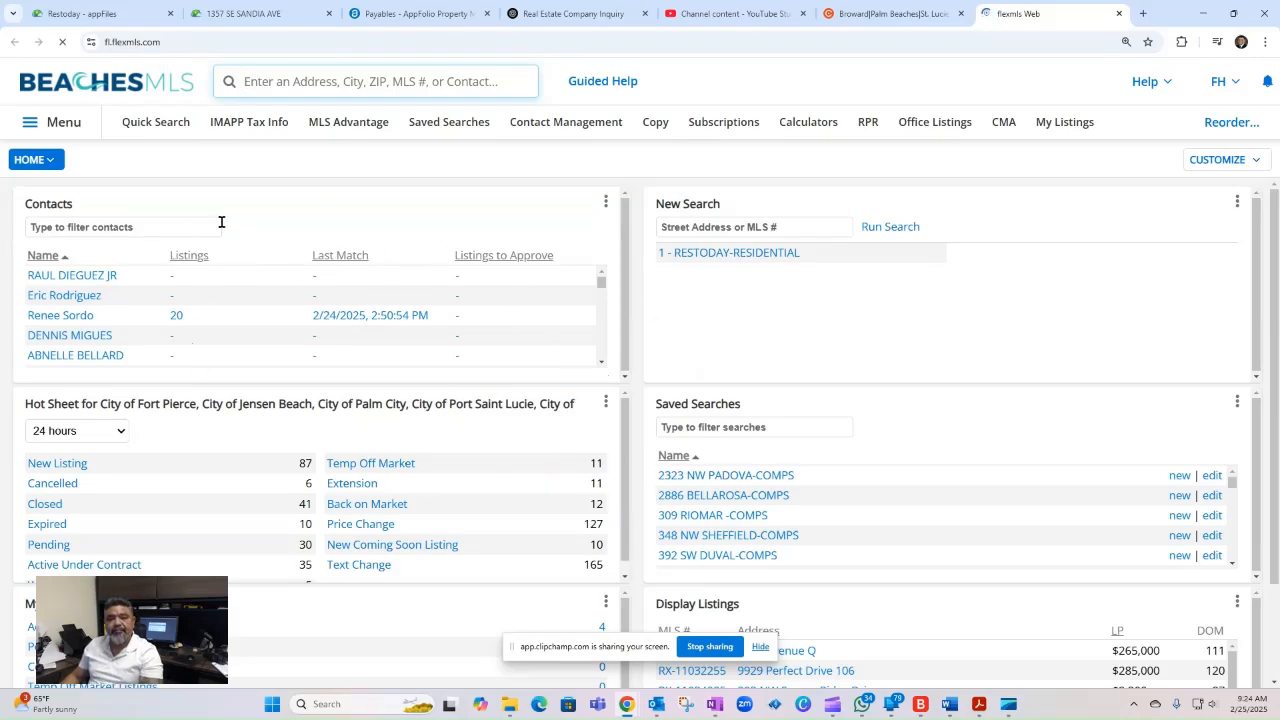
{"action": "left_click", "coordinate": [145, 126]}
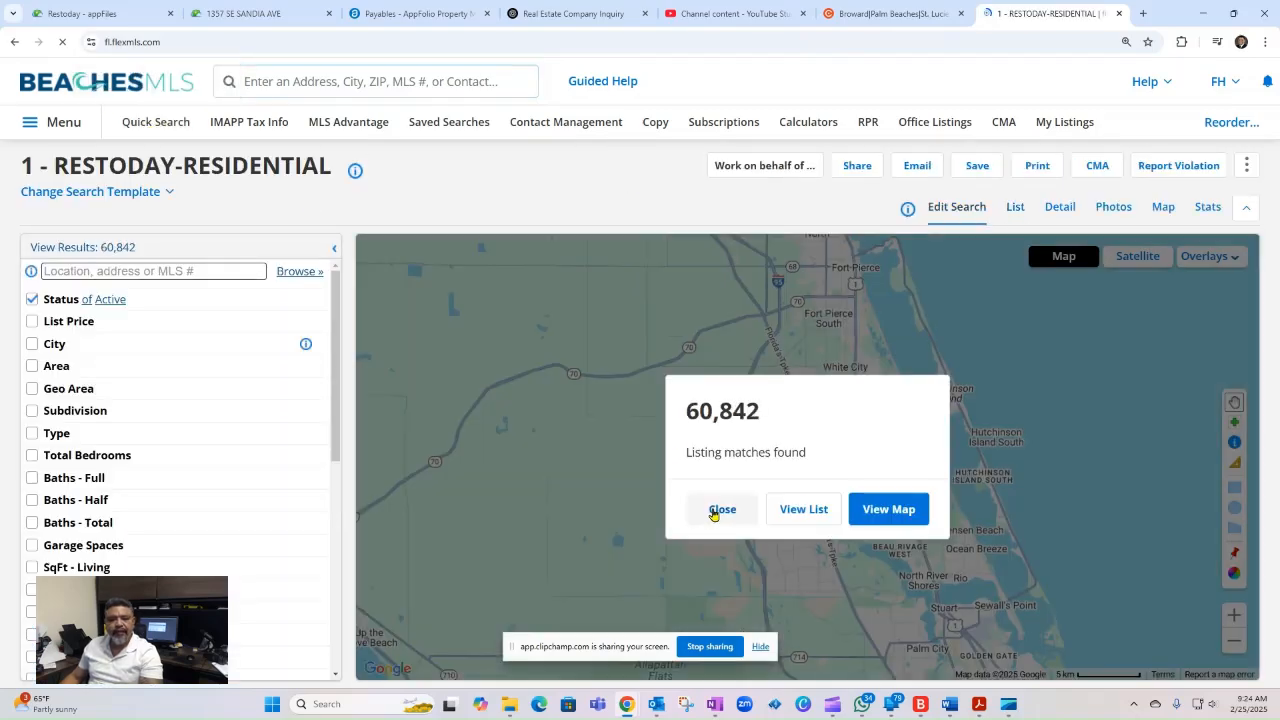
{"action": "left_click", "coordinate": [715, 510]}
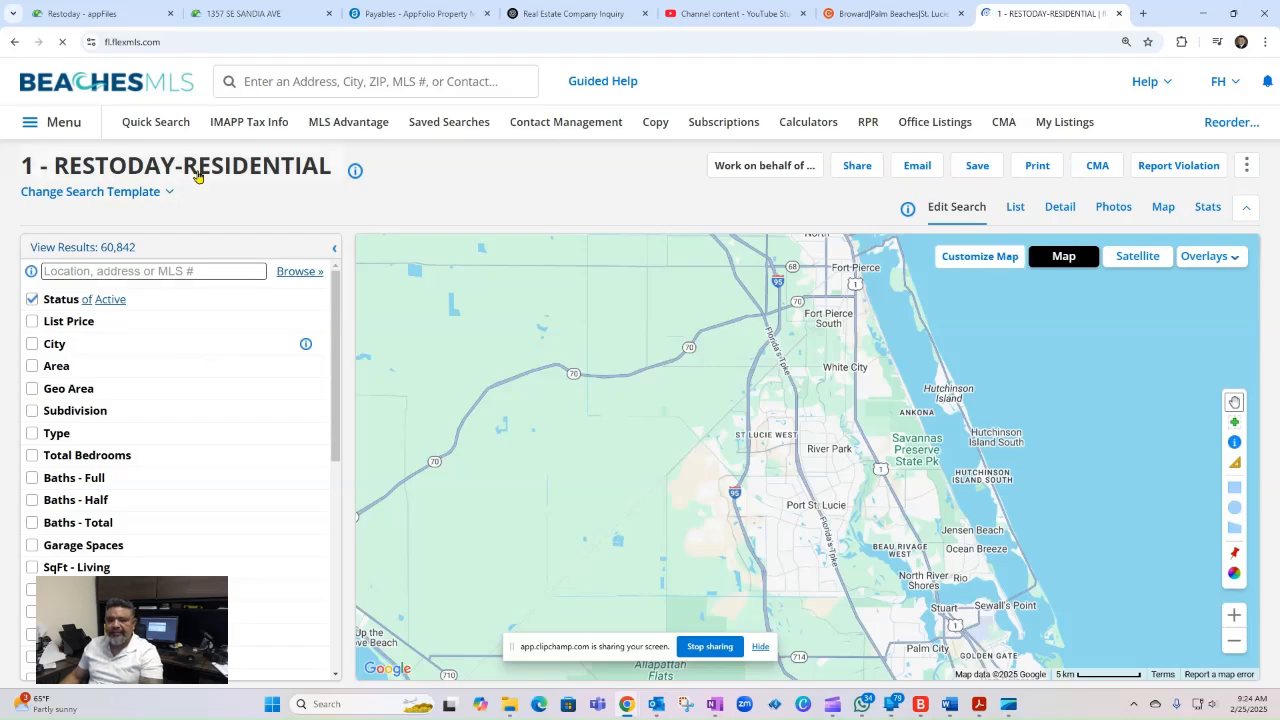
- Review the available search templates, from the residential and land ones through business, commercial and rental, keeping 1 - RESTODAY-RESIDENTIAL
{"action": "left_click", "coordinate": [168, 192]}
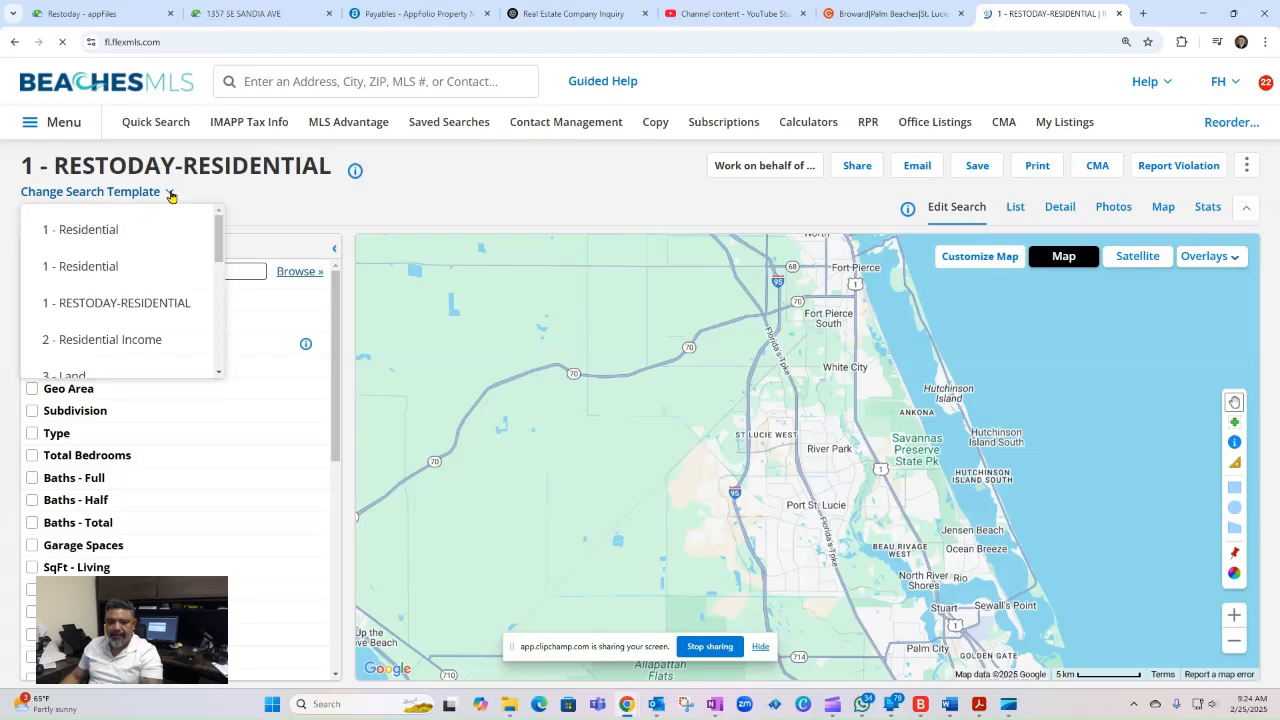
{"action": "scroll", "coordinate": [86, 268], "scroll_direction": "down", "scroll_amount": 1}
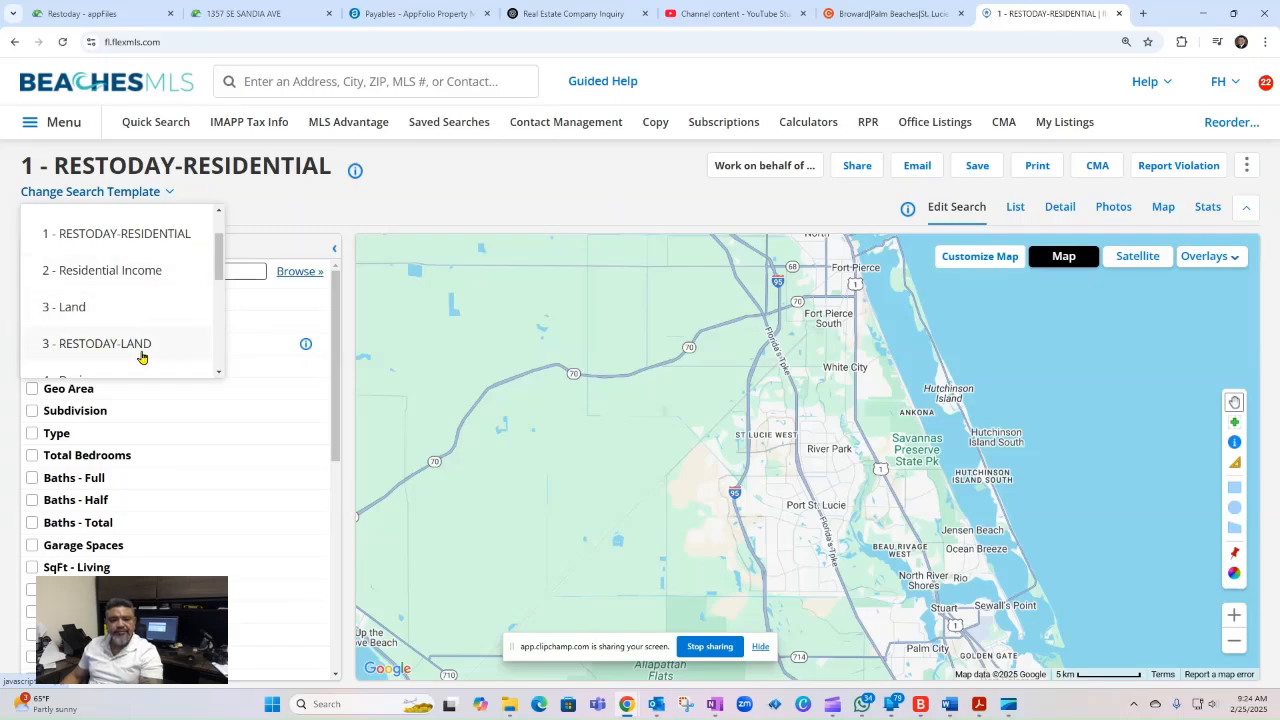
{"action": "left_click_drag", "start_coordinate": [218, 266], "coordinate": [218, 294]}
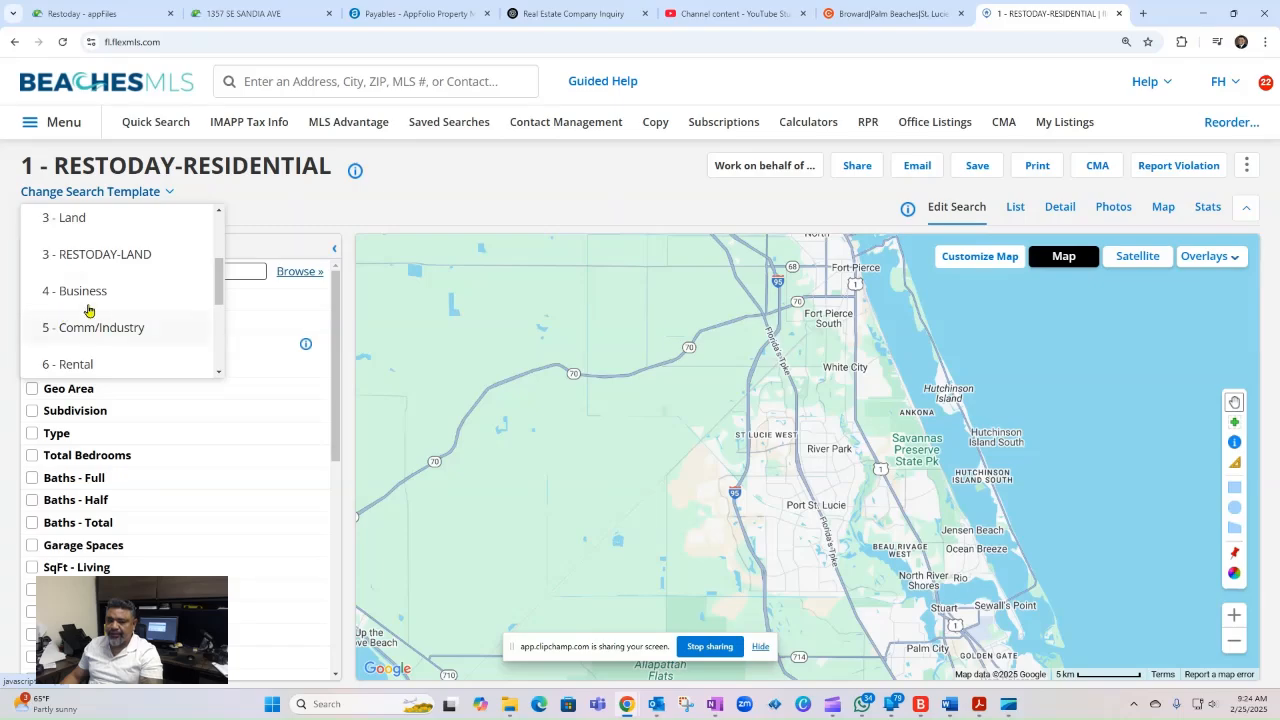
{"action": "scroll", "coordinate": [68, 305], "scroll_direction": "down", "scroll_amount": 1}
{"action": "scroll", "coordinate": [68, 305], "scroll_direction": "down", "scroll_amount": 1}
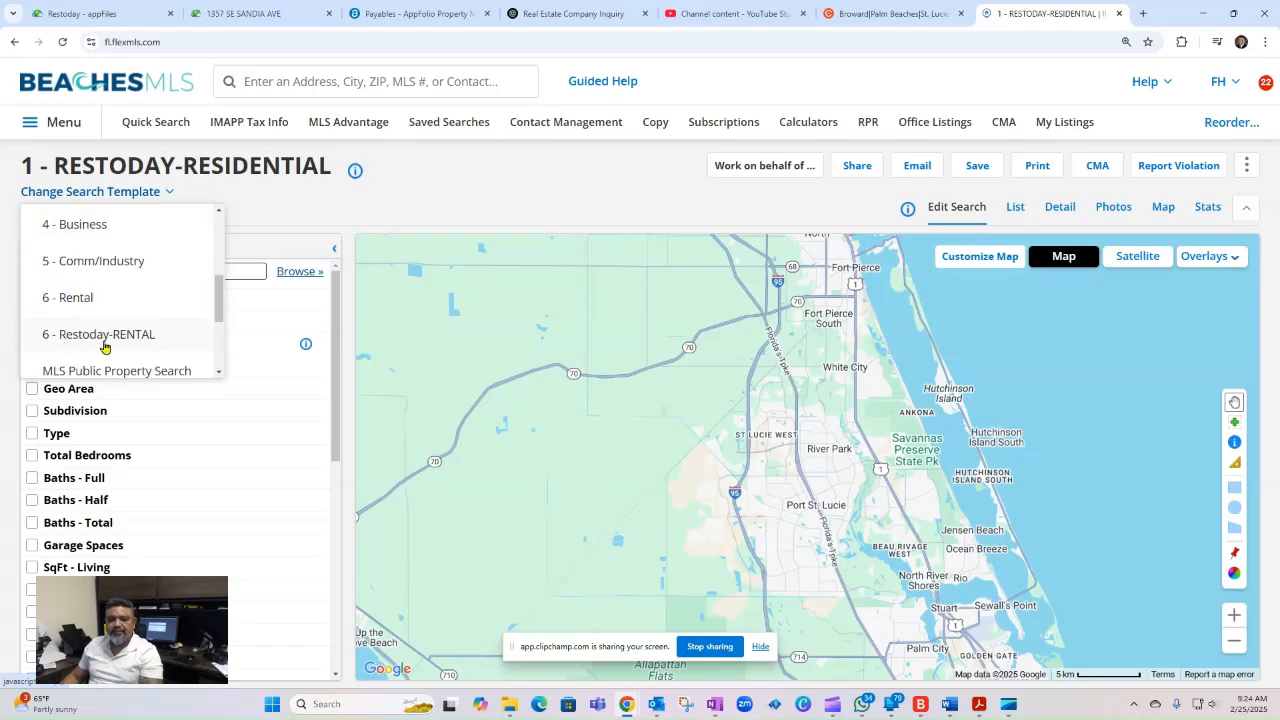
{"action": "left_click", "coordinate": [395, 196]}
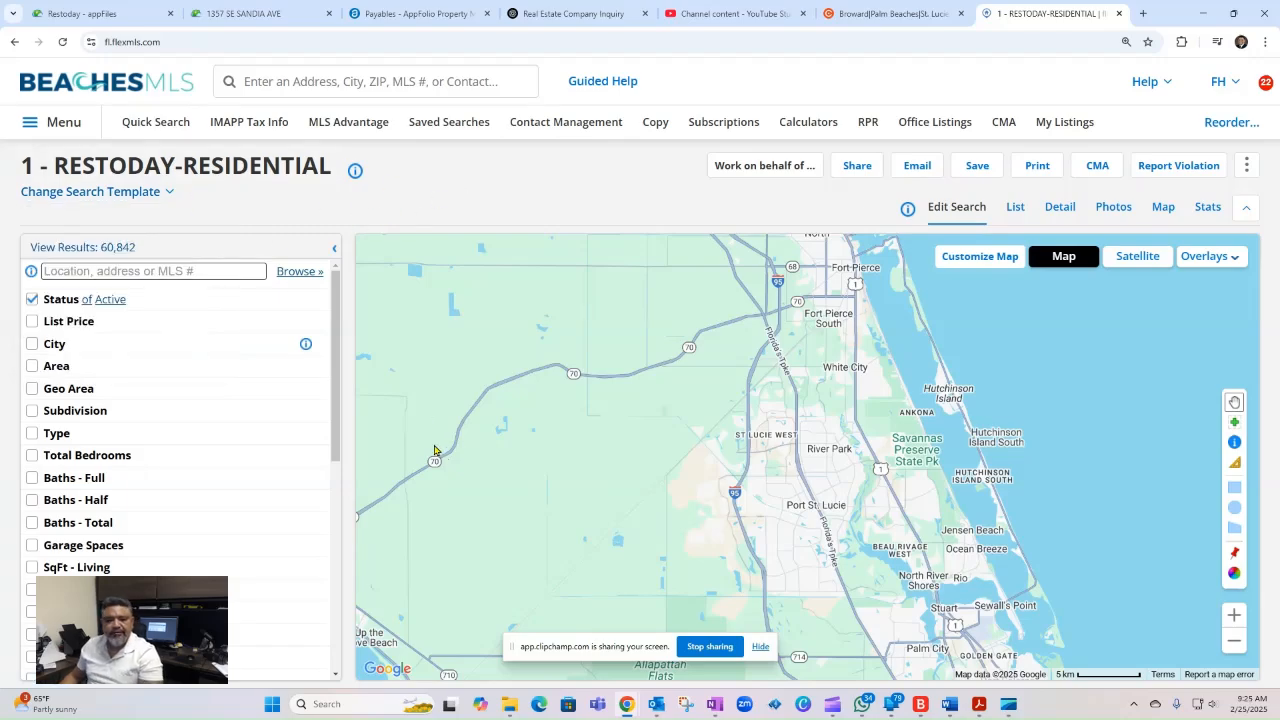
- Add zip code 34953 as a location criterion of the residential search
{"action": "left_click", "coordinate": [77, 272]}
{"action": "left_click", "coordinate": [128, 267]}
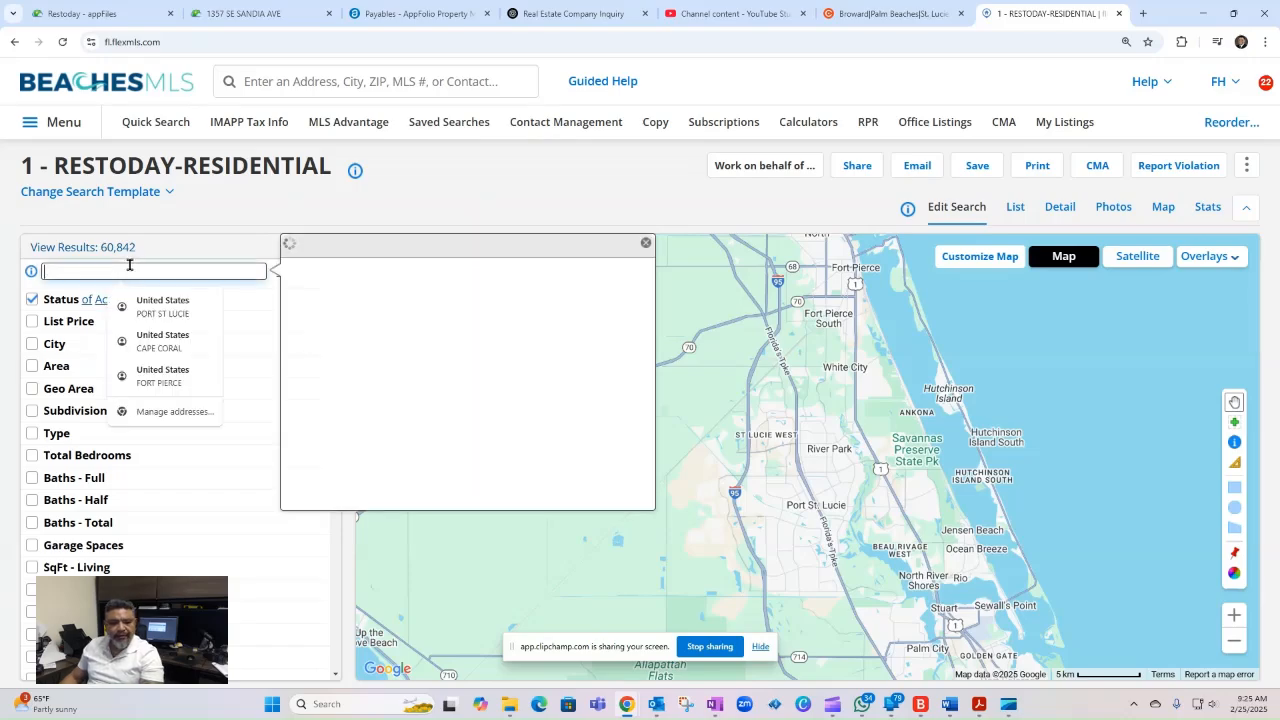
{"action": "type", "text": "341953"}
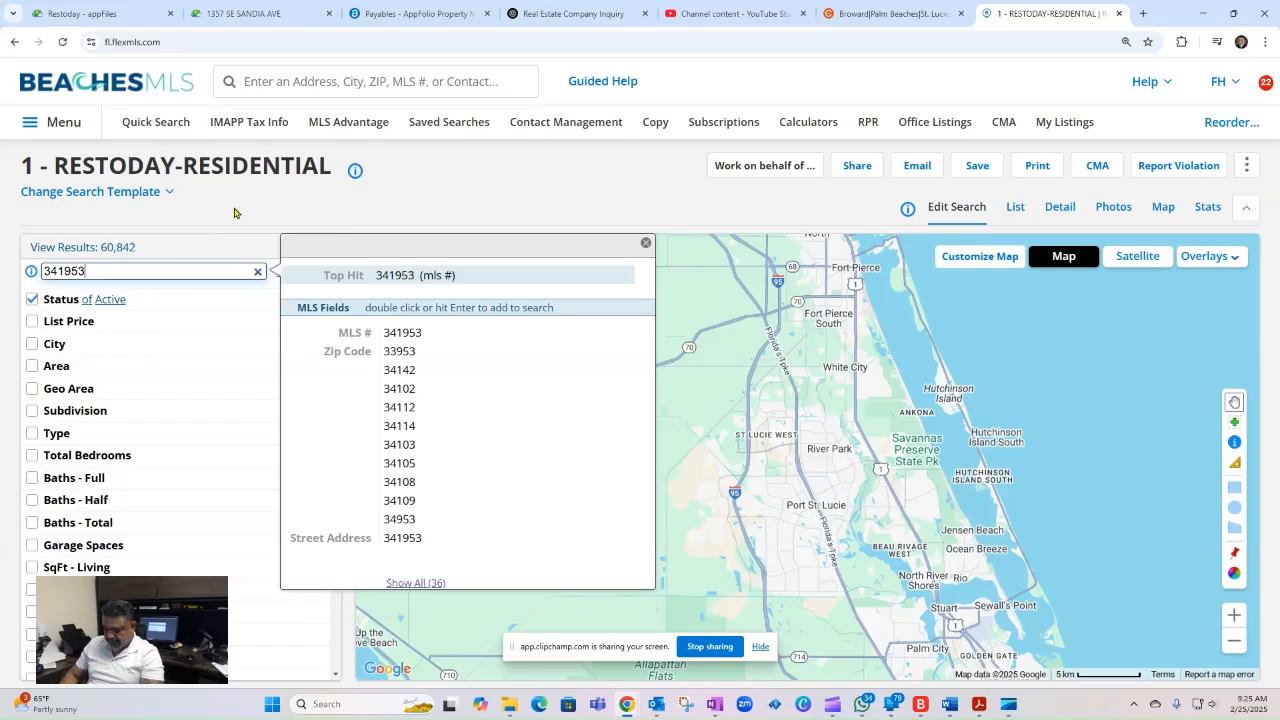
{"action": "key", "text": "BackSpace"}
{"action": "type", "text": "953"}
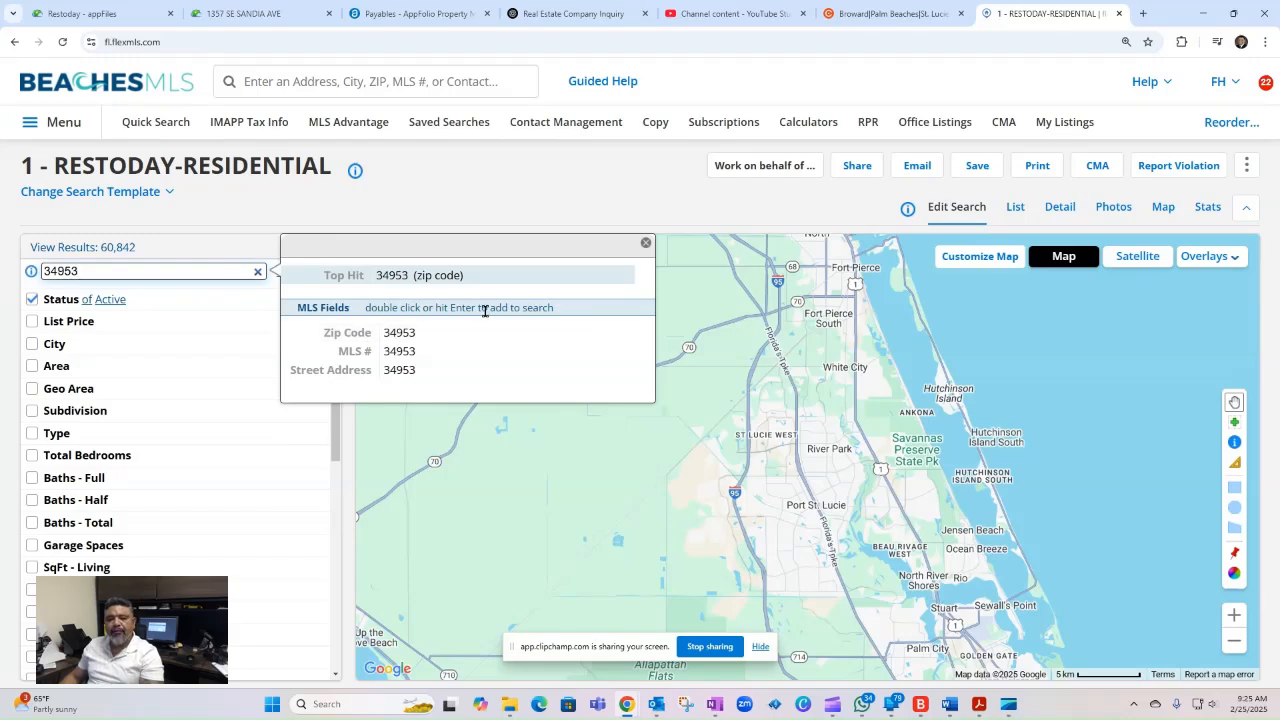
{"action": "double_click", "coordinate": [401, 338]}
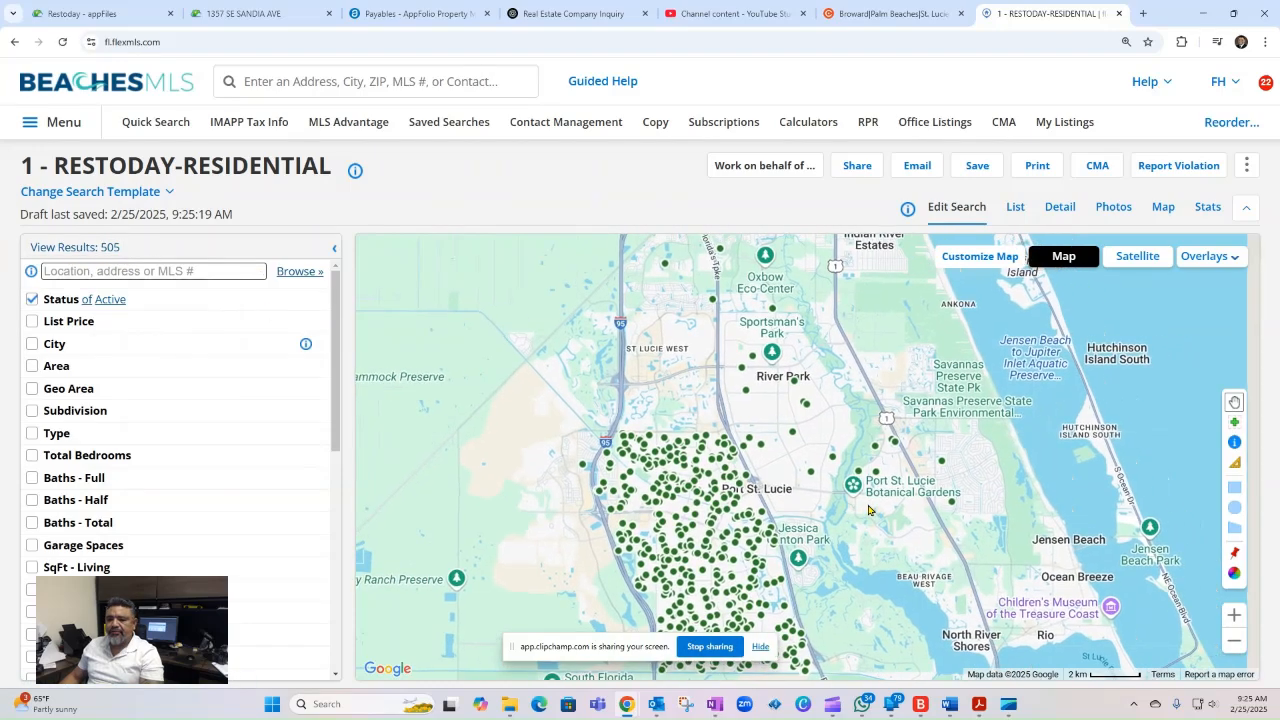
- Turn on the Zip Codes overlay on the search map
{"action": "left_click_drag", "start_coordinate": [910, 507], "coordinate": [868, 510]}
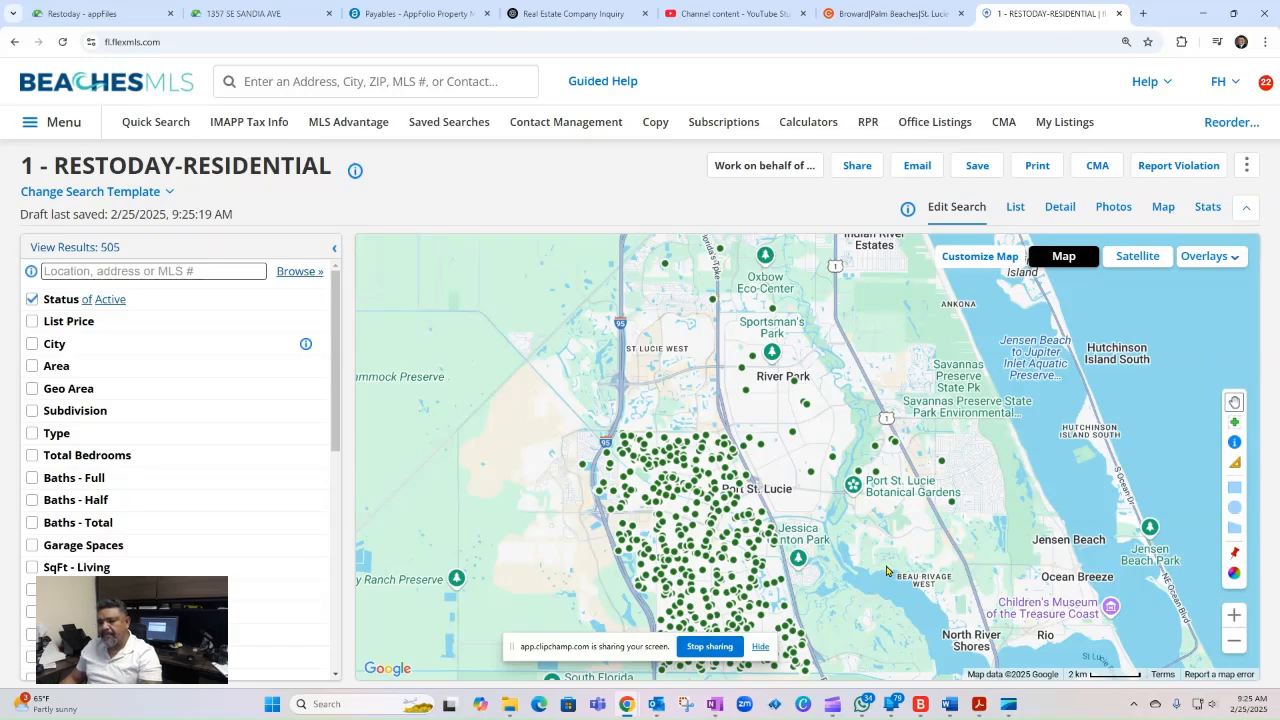
{"action": "left_click_drag", "start_coordinate": [892, 566], "coordinate": [825, 477]}
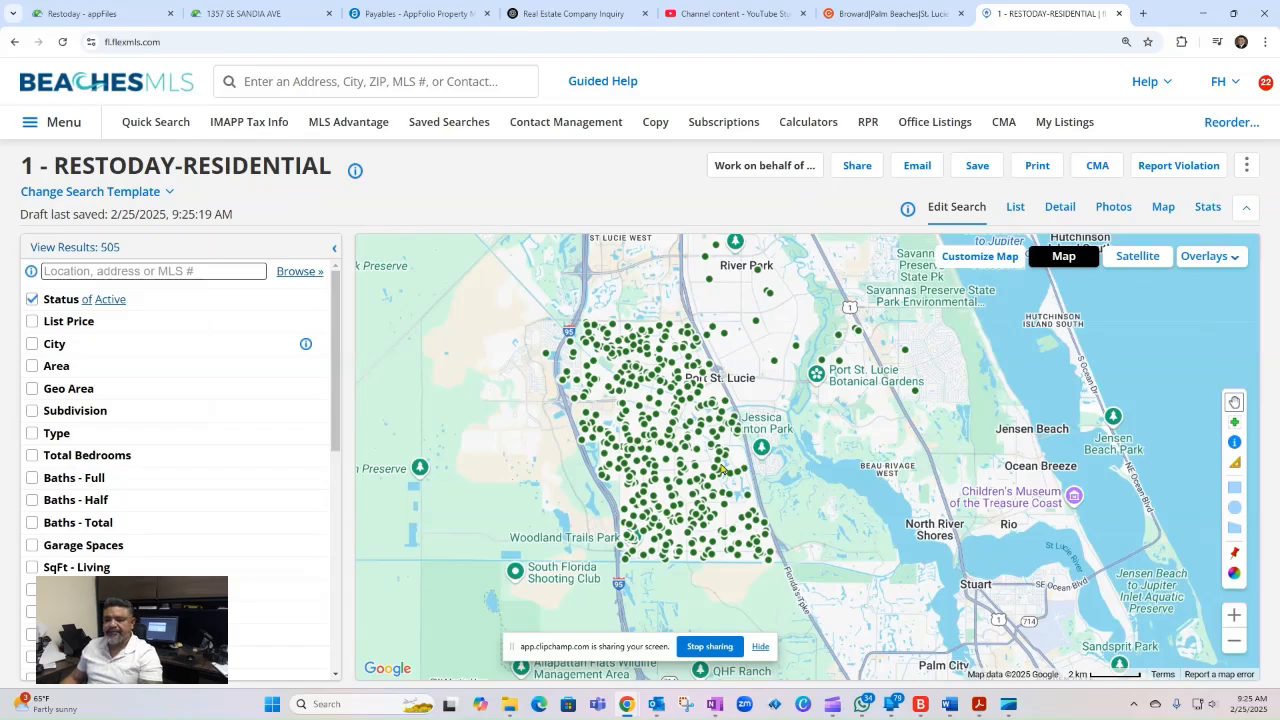
{"action": "left_click", "coordinate": [1236, 260]}
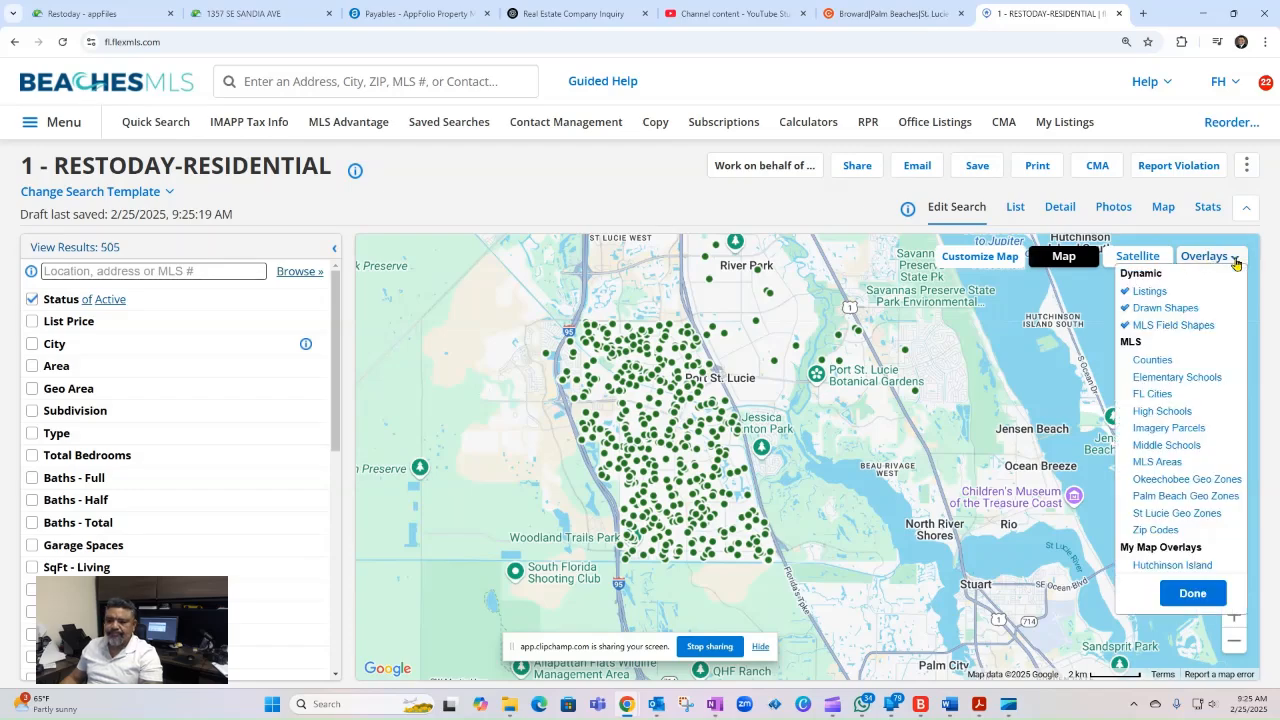
{"action": "left_click", "coordinate": [1156, 530]}
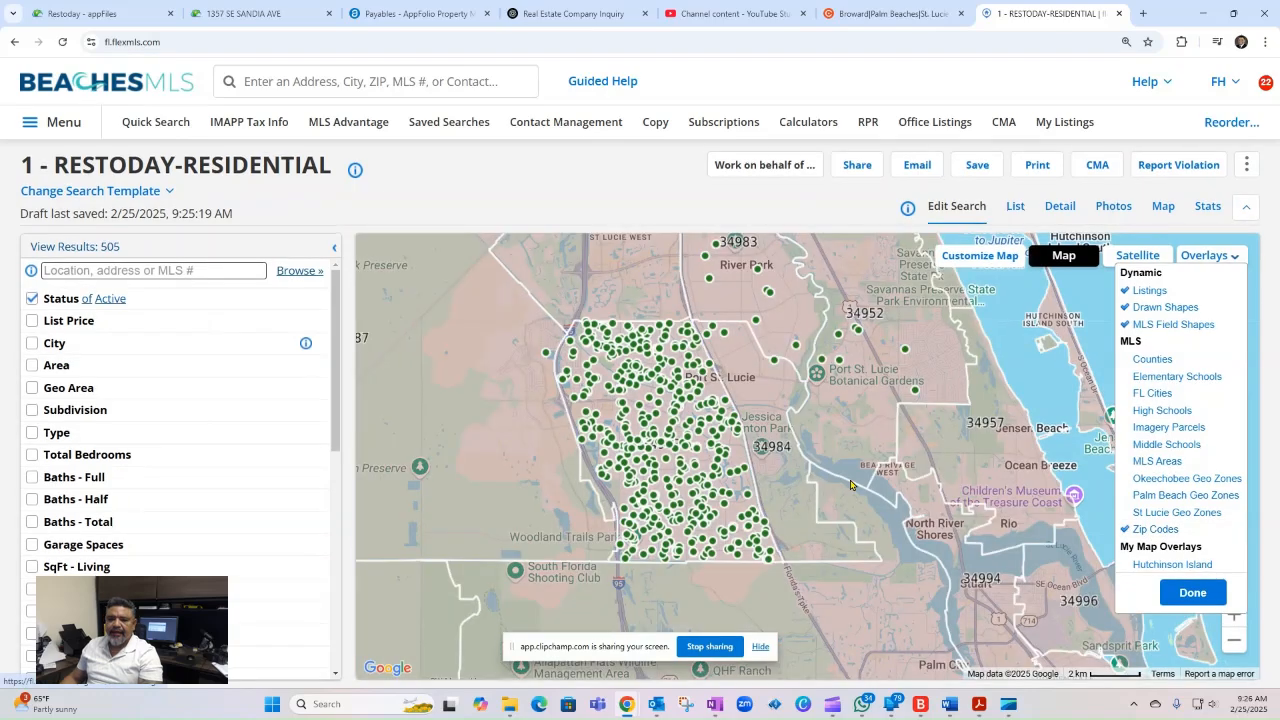
{"action": "left_click", "coordinate": [1192, 598]}
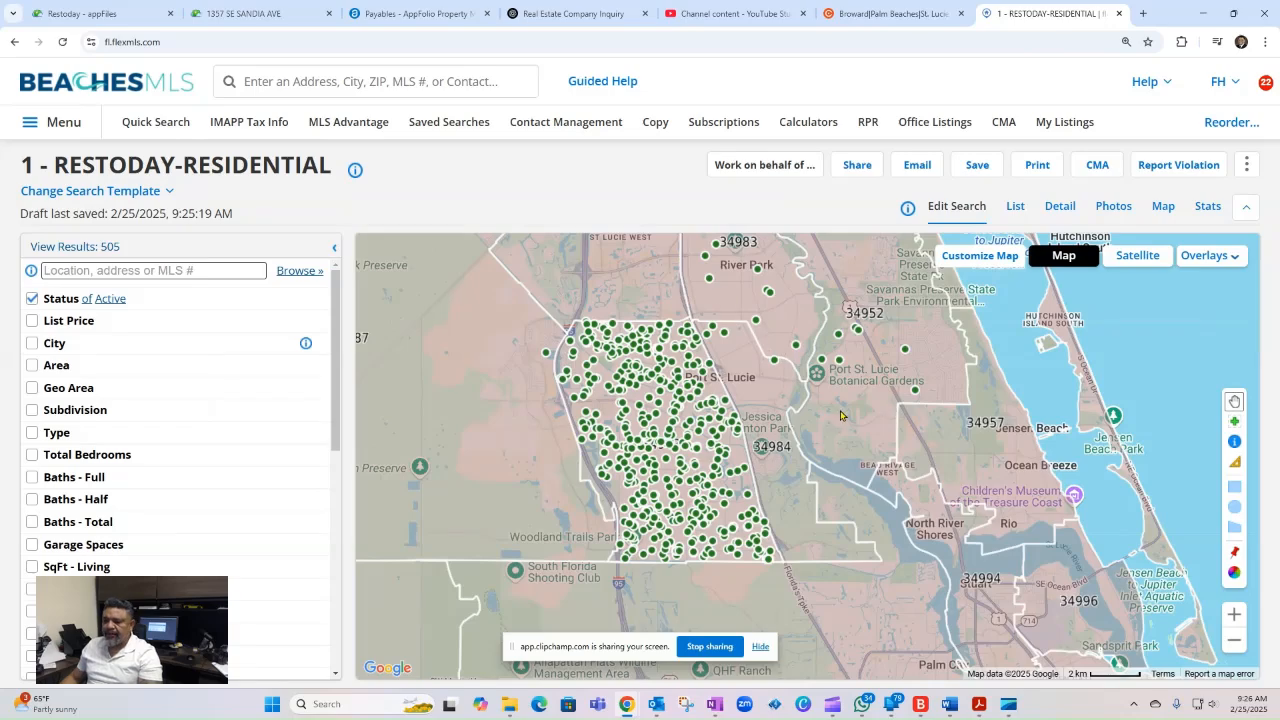
- Start a polygon search shape at the southeast corner of zip code 34953, tracing its eastern and northern boundaries to the northwest corner
{"action": "left_click_drag", "start_coordinate": [764, 417], "coordinate": [760, 414]}
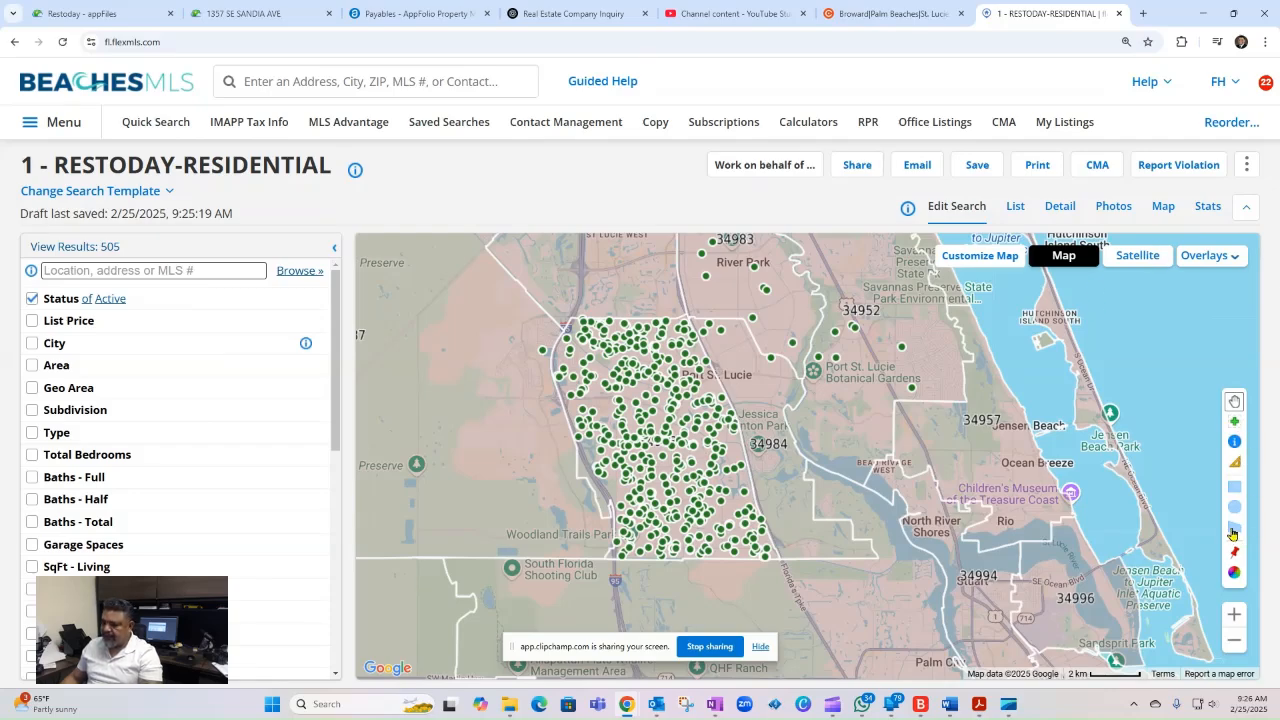
{"action": "left_click", "coordinate": [1235, 532]}
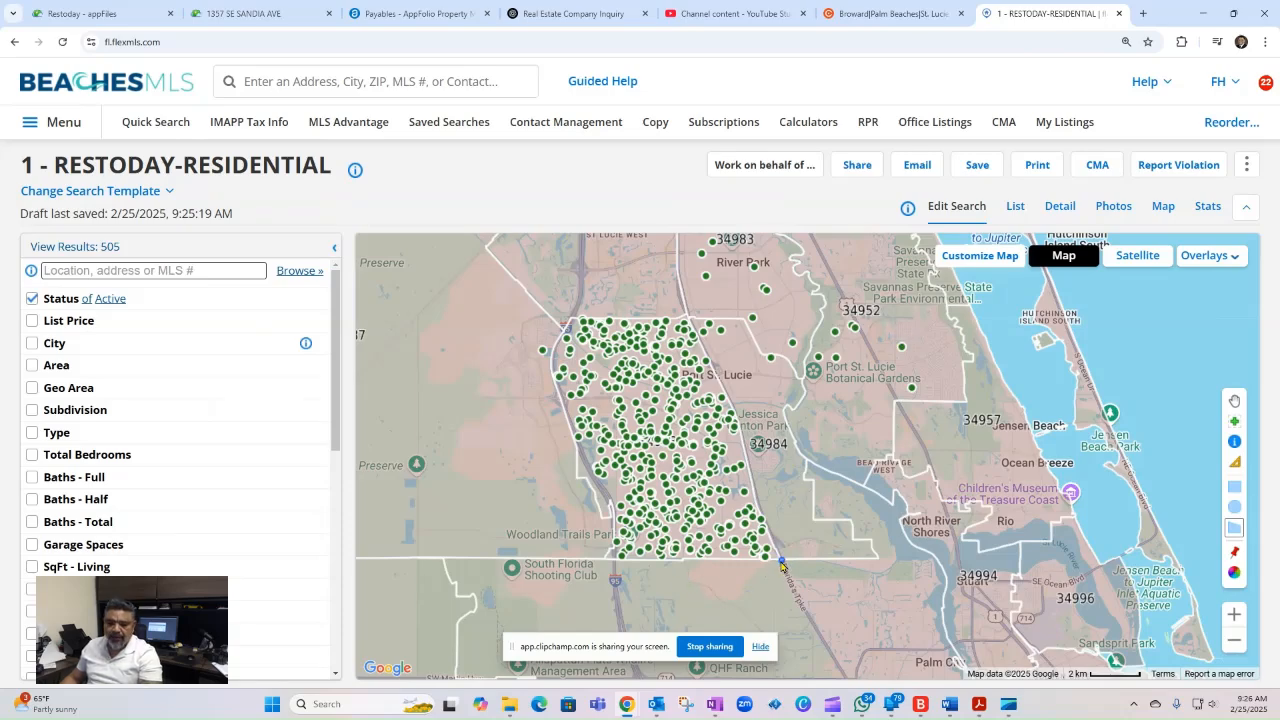
{"action": "left_click", "coordinate": [782, 562]}
{"action": "left_click", "coordinate": [757, 504]}
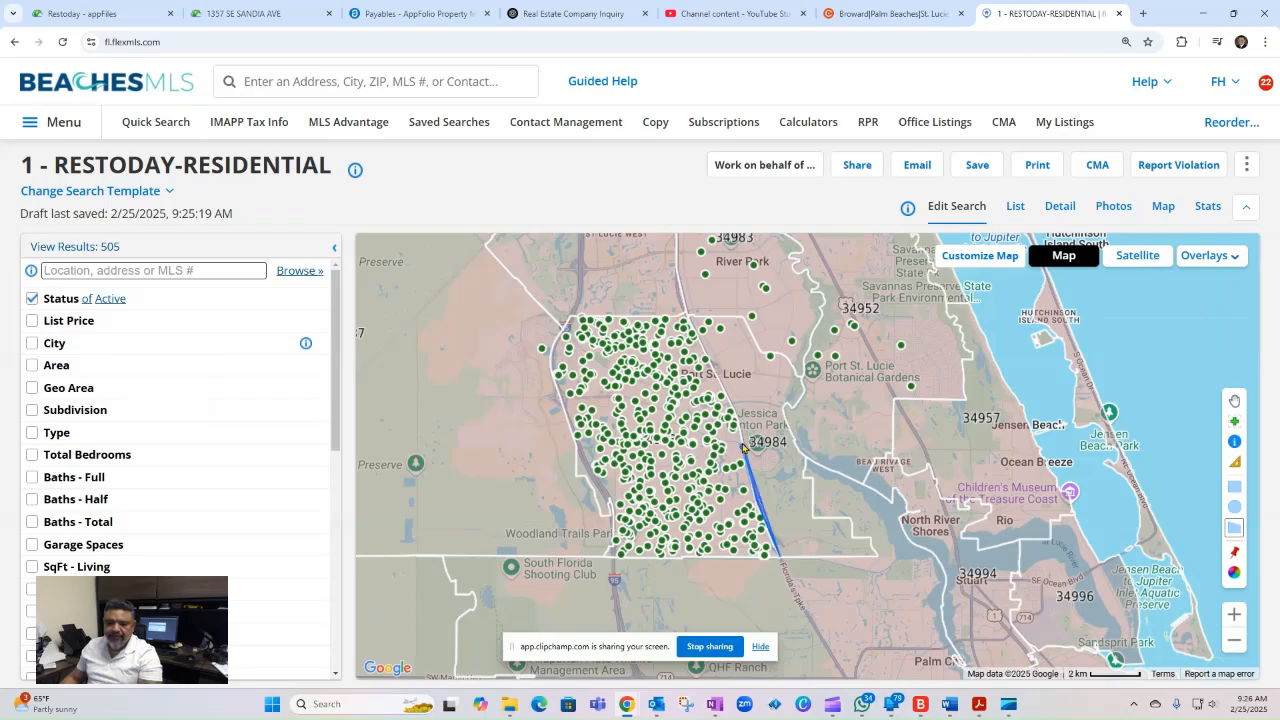
{"action": "left_click", "coordinate": [738, 431]}
{"action": "left_click", "coordinate": [730, 404]}
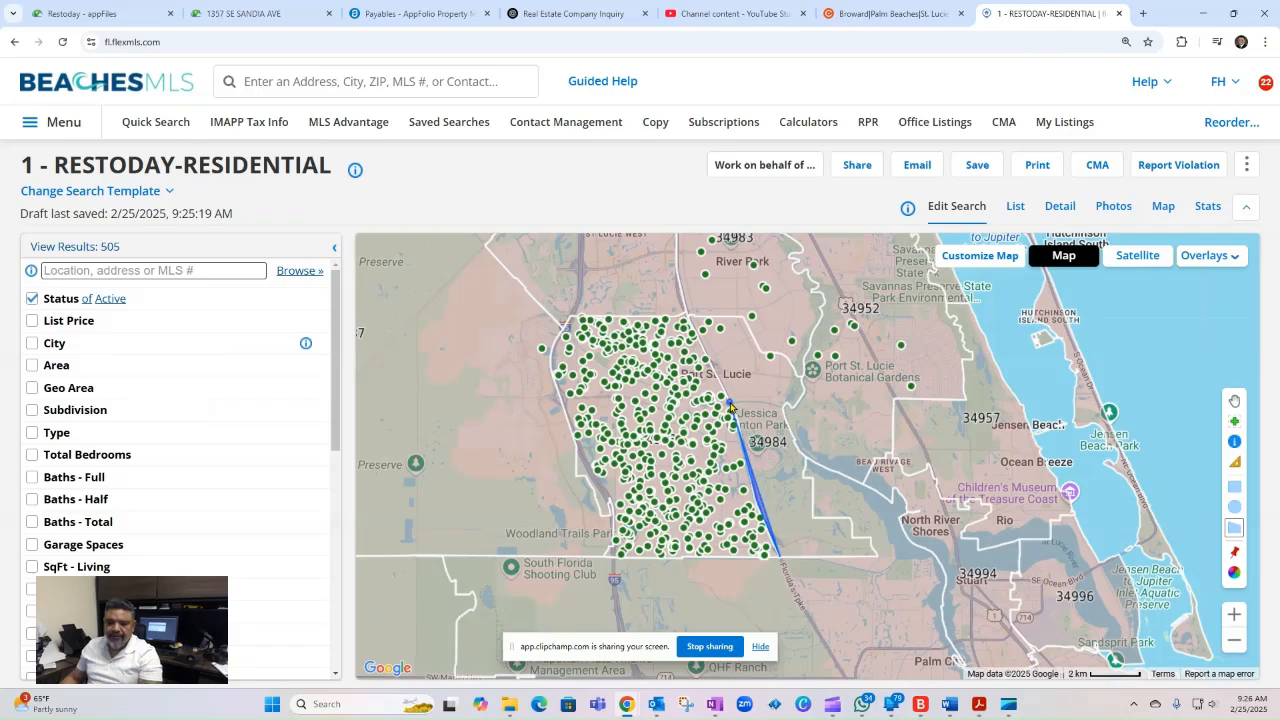
{"action": "left_click", "coordinate": [684, 313]}
{"action": "left_click", "coordinate": [569, 319]}
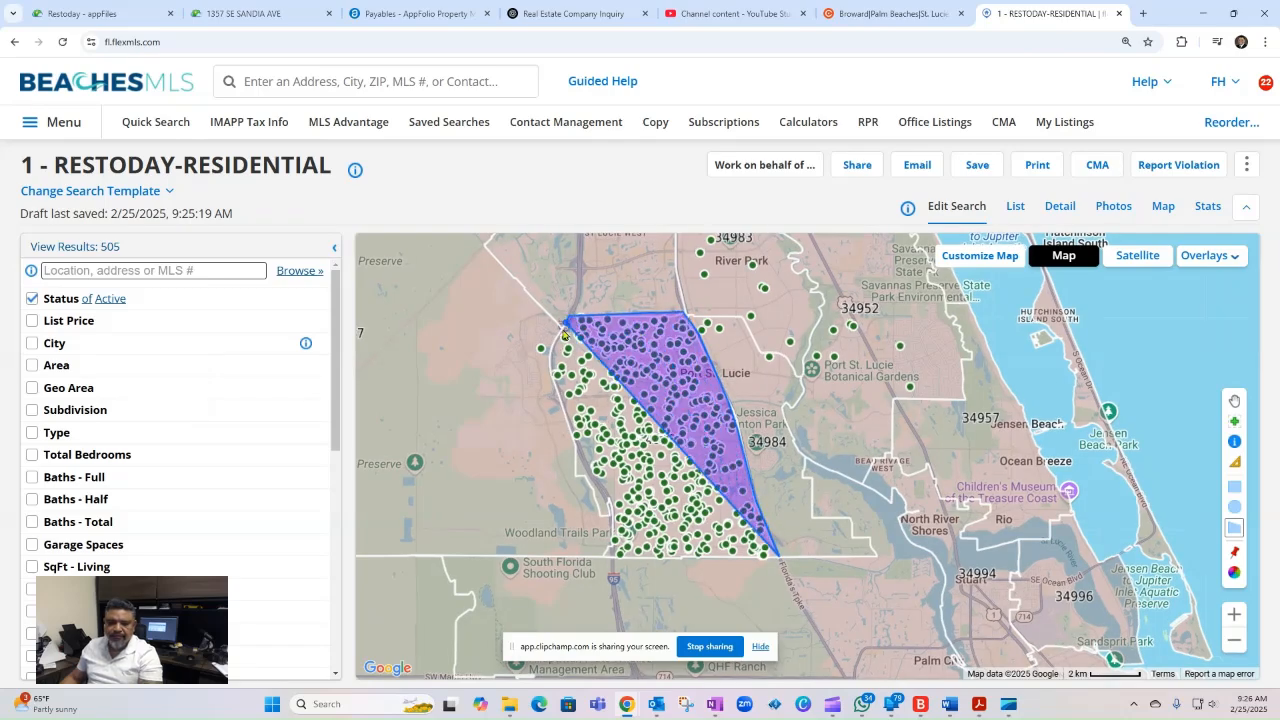
- Continue the polygon down the western boundary of zip code 34953 and close it along the southern boundary
{"action": "left_click_drag", "start_coordinate": [547, 355], "coordinate": [632, 549]}
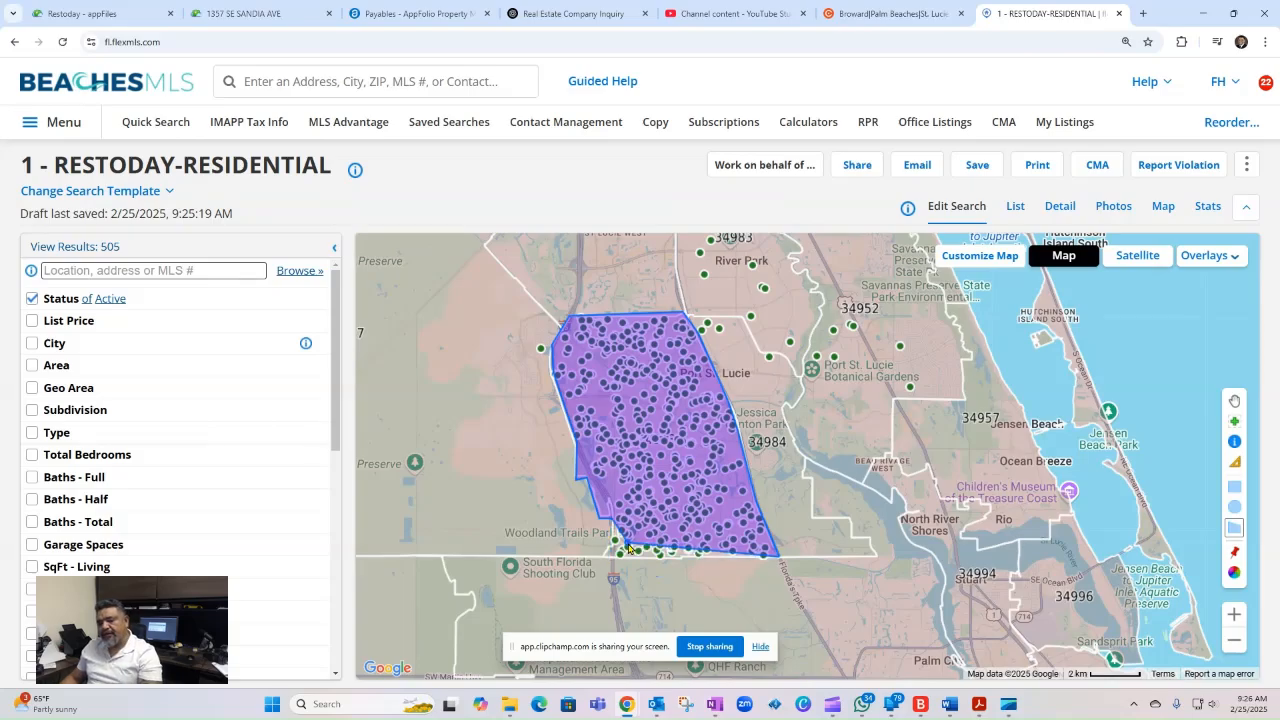
{"action": "scroll", "coordinate": [720, 512], "scroll_direction": "up", "scroll_amount": 2}
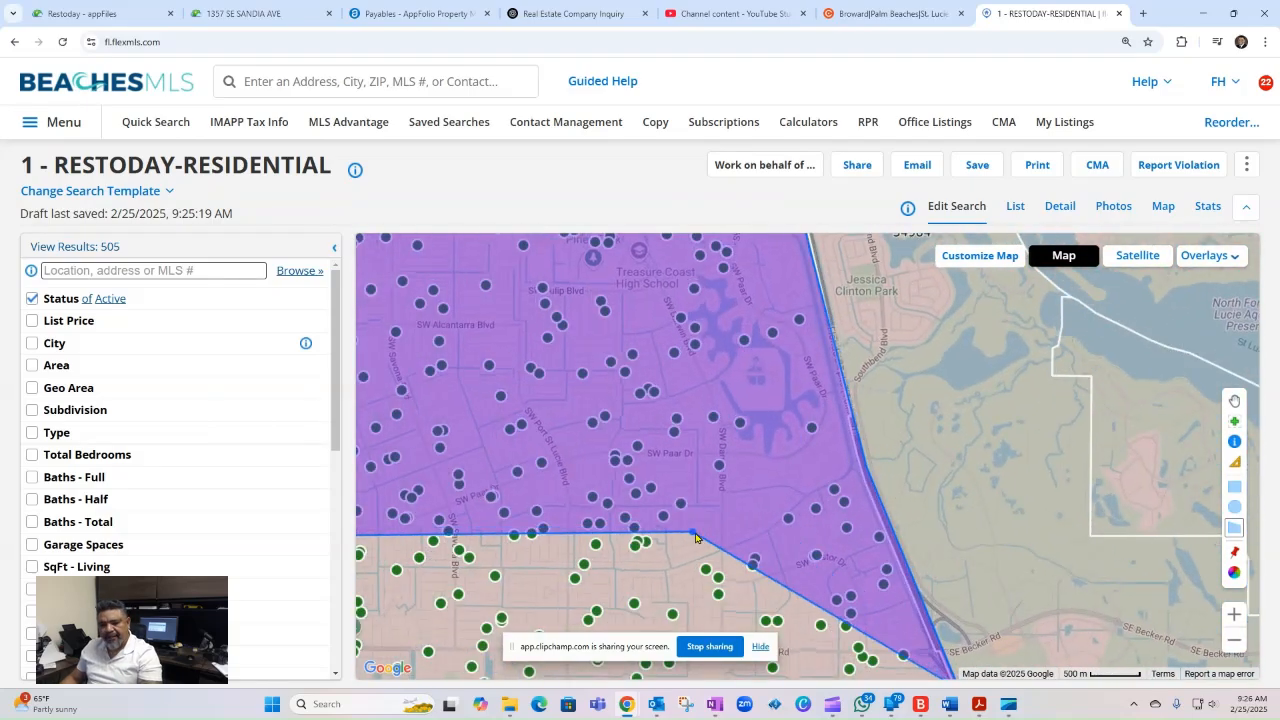
{"action": "left_click_drag", "start_coordinate": [699, 534], "coordinate": [1014, 350]}
{"action": "left_click", "coordinate": [604, 352]}
{"action": "left_click_drag", "start_coordinate": [856, 406], "coordinate": [735, 412]}
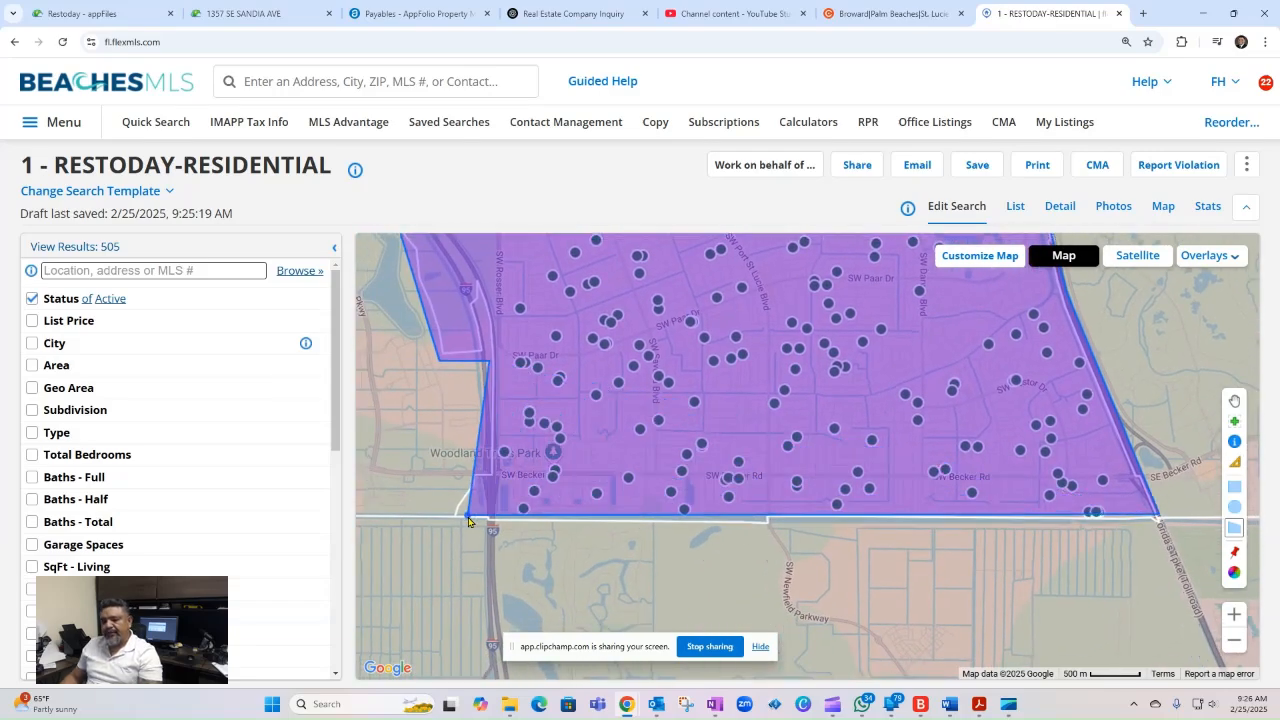
{"action": "left_click", "coordinate": [457, 520]}
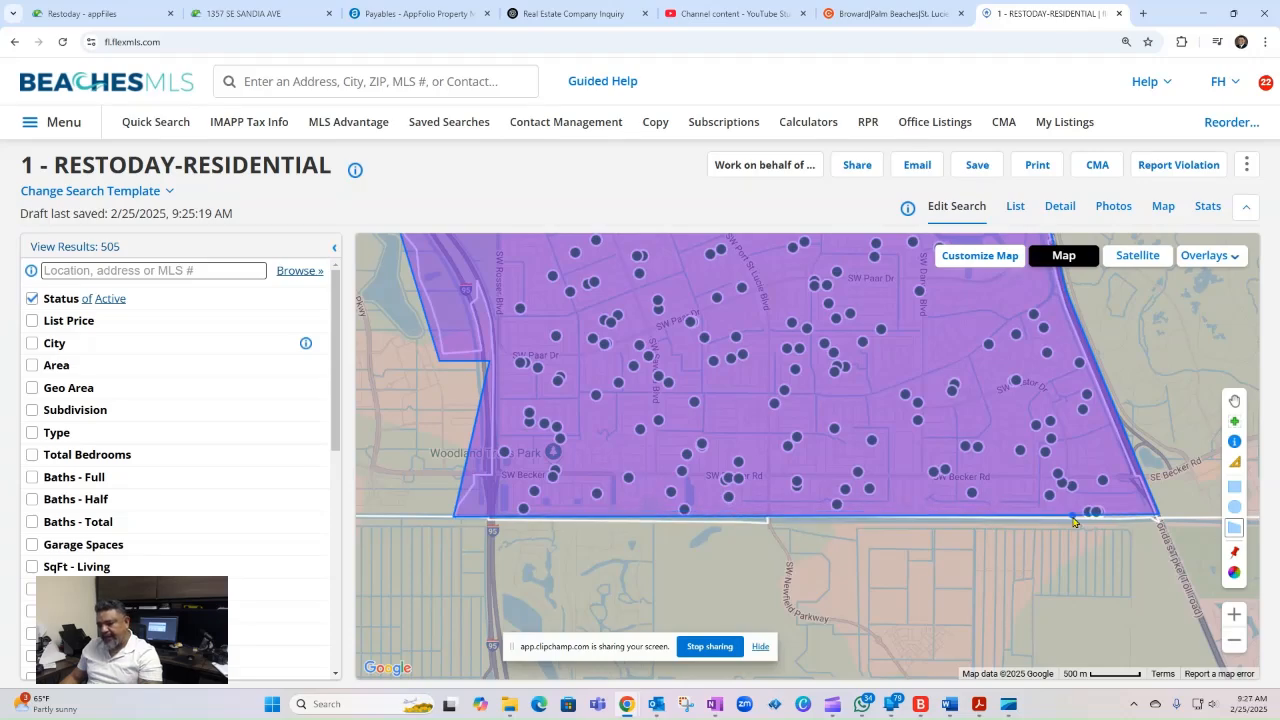
{"action": "double_click", "coordinate": [1159, 522]}
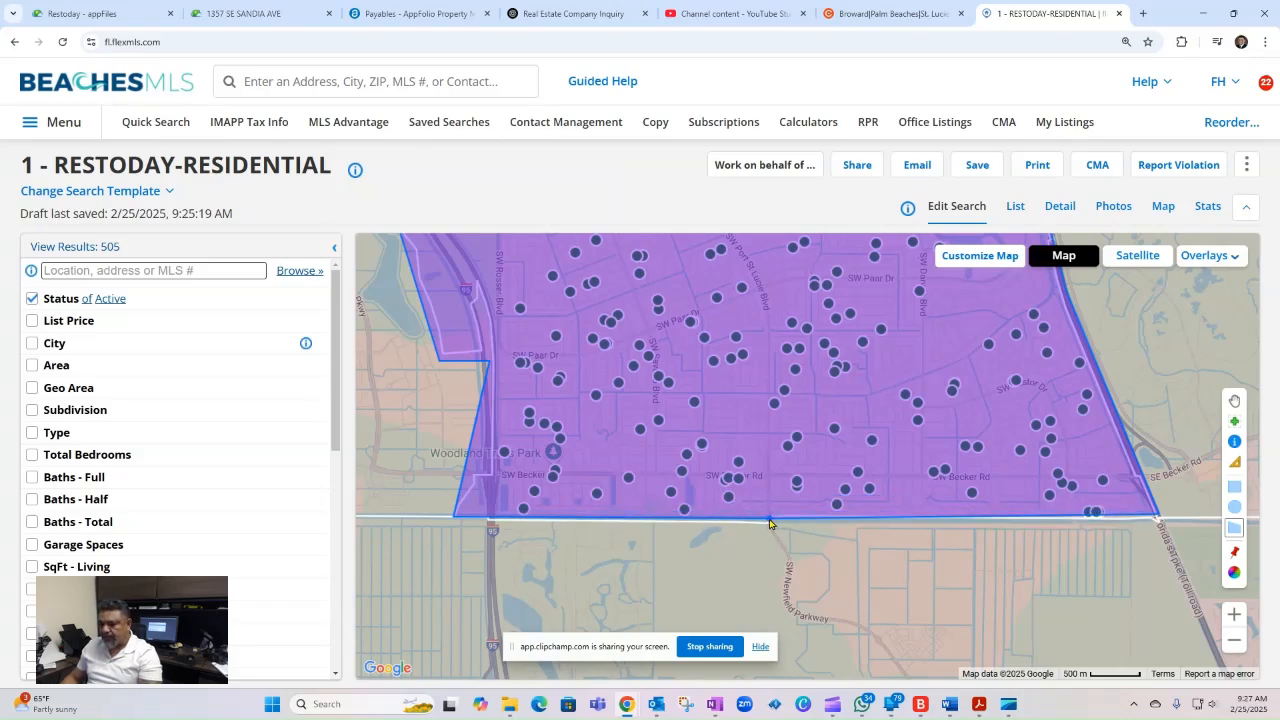
{"action": "left_click", "coordinate": [769, 519]}
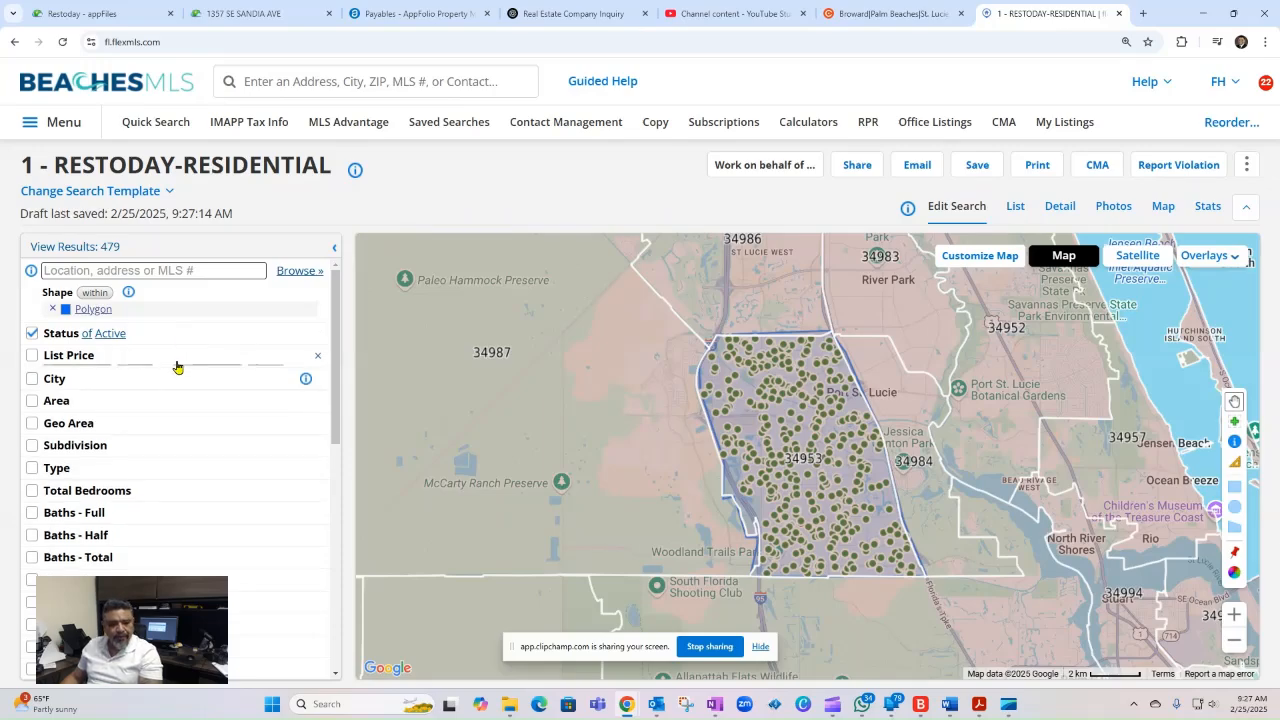
- Limit the search's list price to between 200,000 and 500,000
{"action": "left_click", "coordinate": [177, 365]}
{"action": "left_click", "coordinate": [95, 376]}
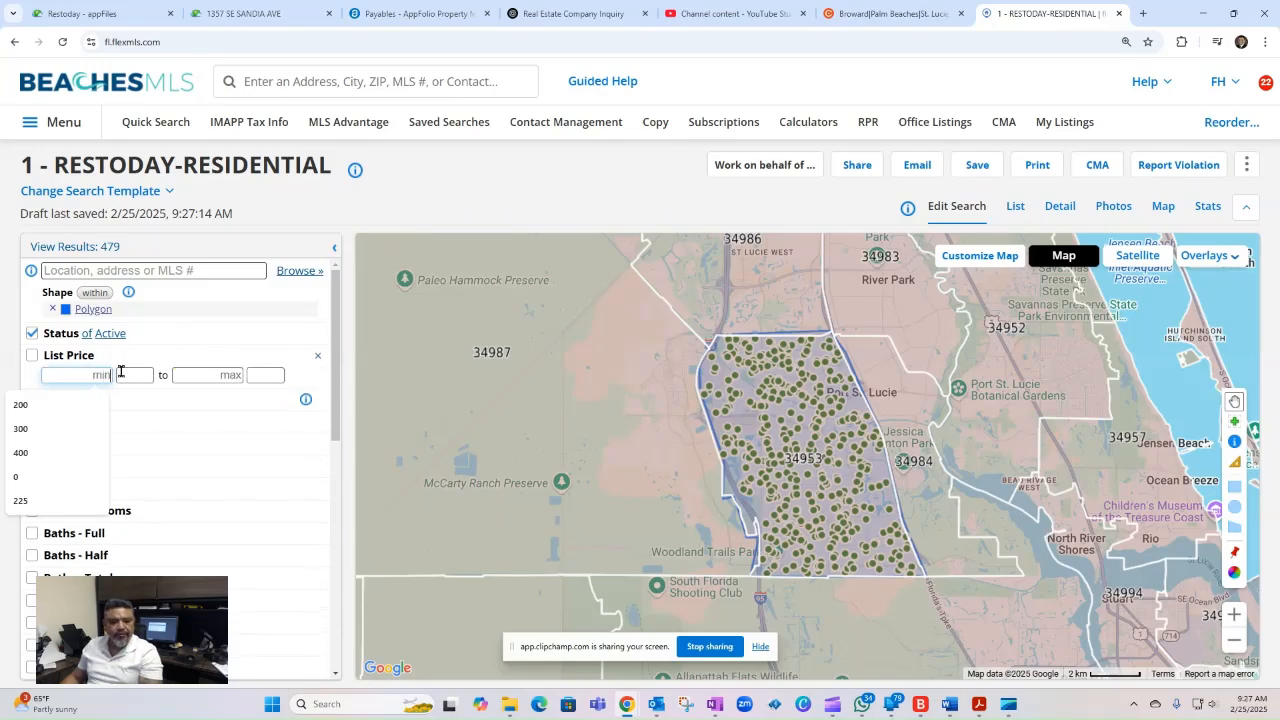
{"action": "type", "text": "200"}
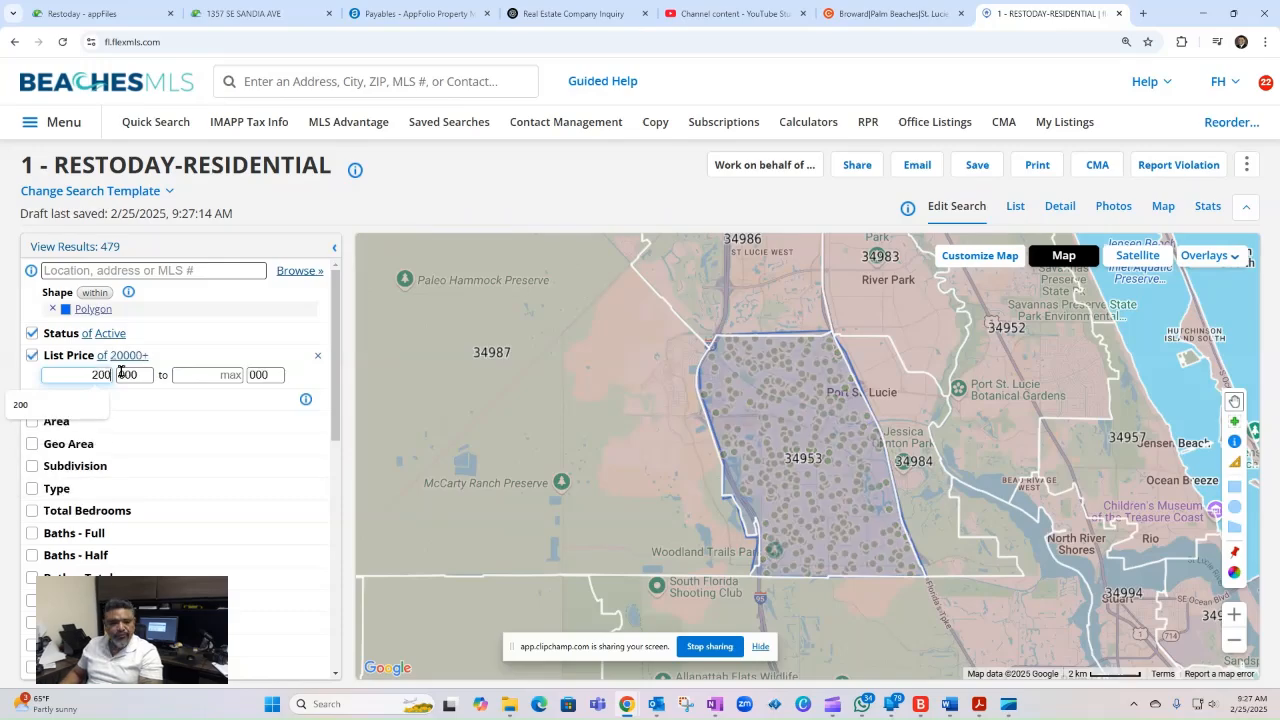
{"action": "left_click", "coordinate": [228, 375]}
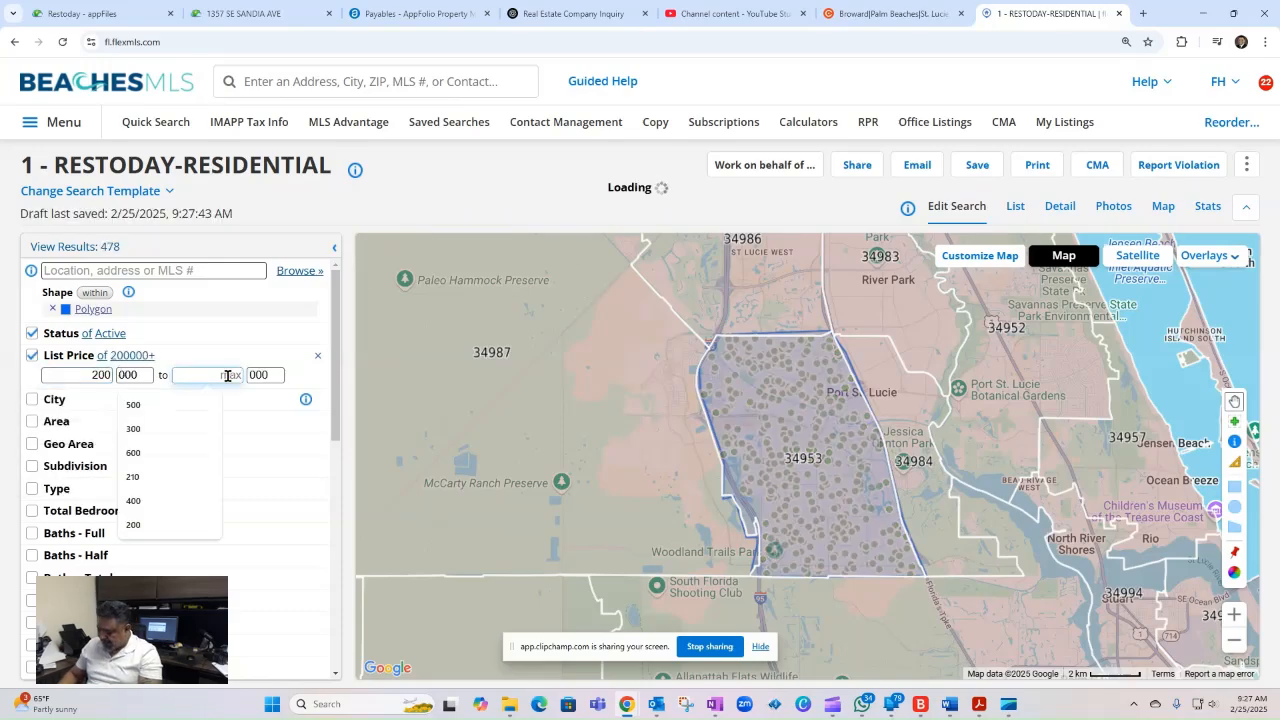
{"action": "type", "text": "500"}
{"action": "left_click", "coordinate": [431, 201]}
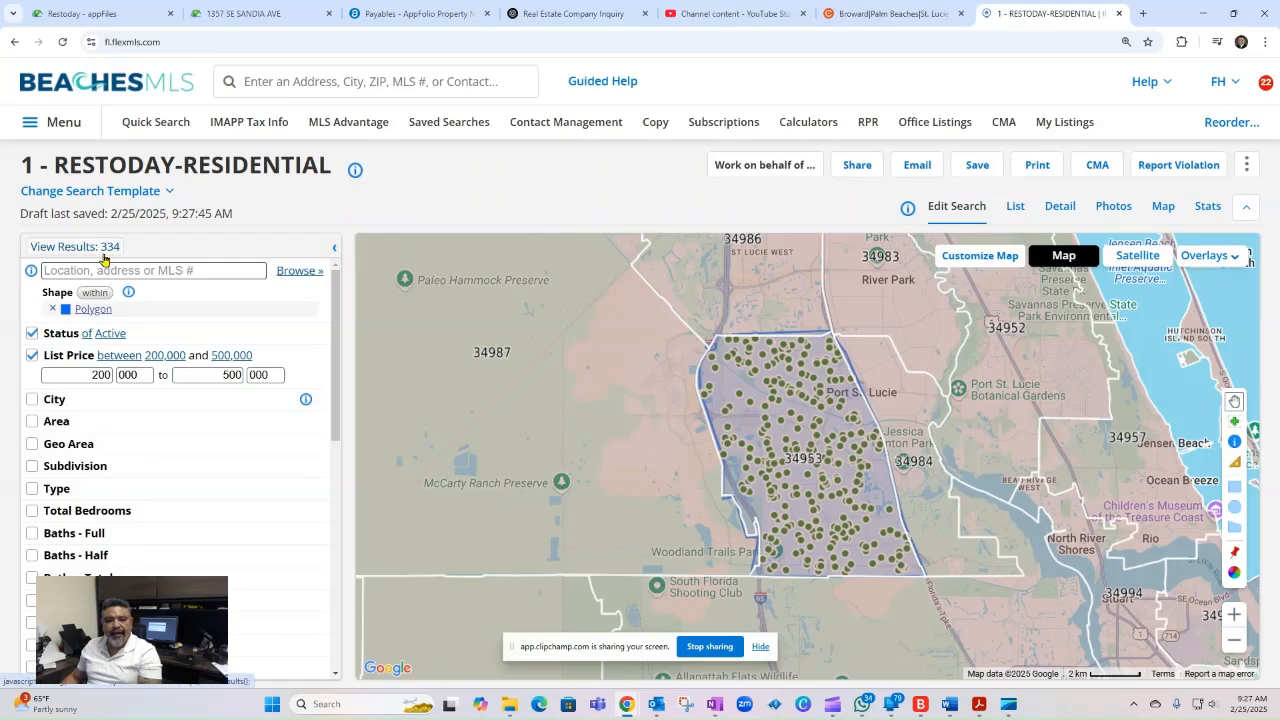
- Restrict the property type criterion to Single Family Detached
{"action": "scroll", "coordinate": [126, 488], "scroll_direction": "down", "scroll_amount": 1}
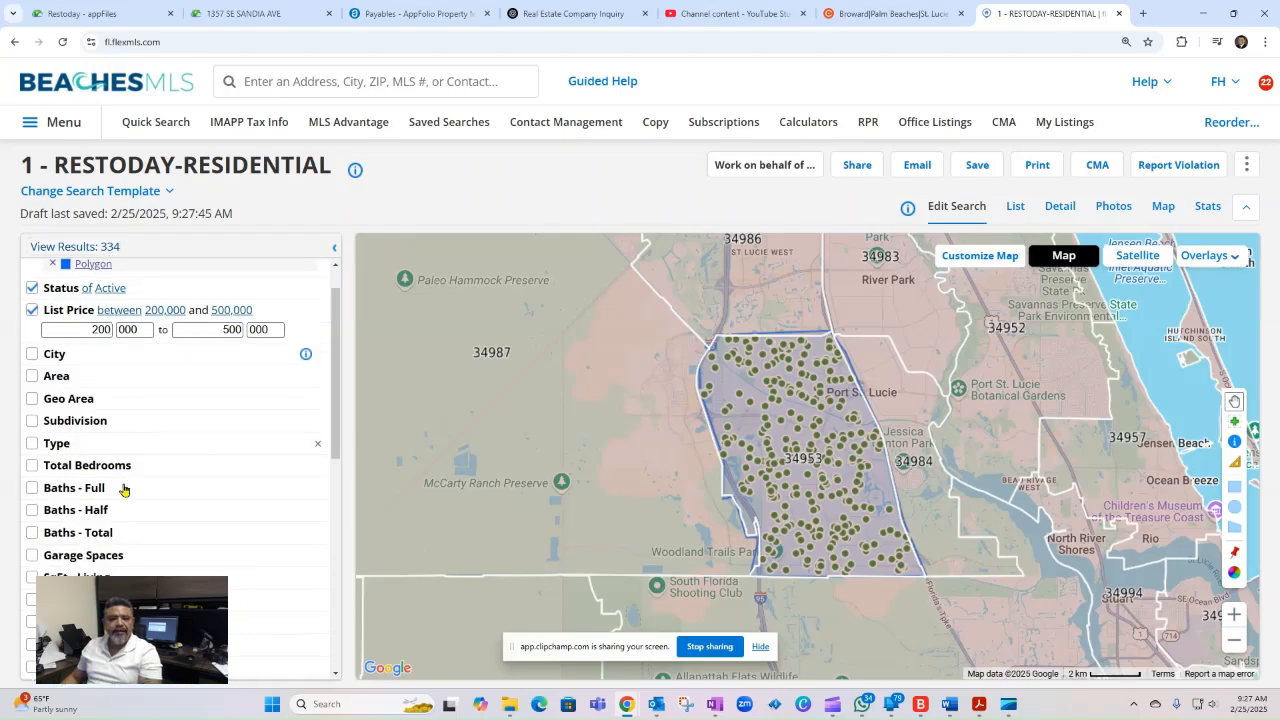
{"action": "scroll", "coordinate": [126, 484], "scroll_direction": "up", "scroll_amount": 1}
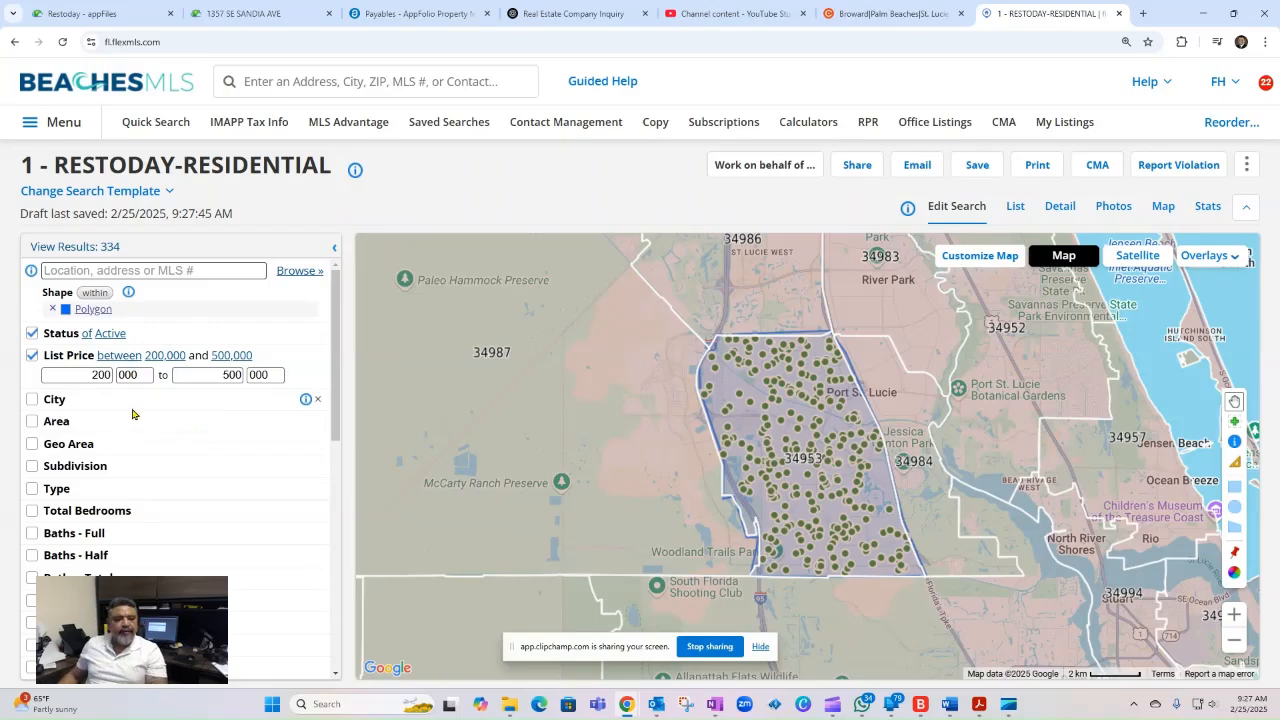
{"action": "scroll", "coordinate": [132, 410], "scroll_direction": "down", "scroll_amount": 1}
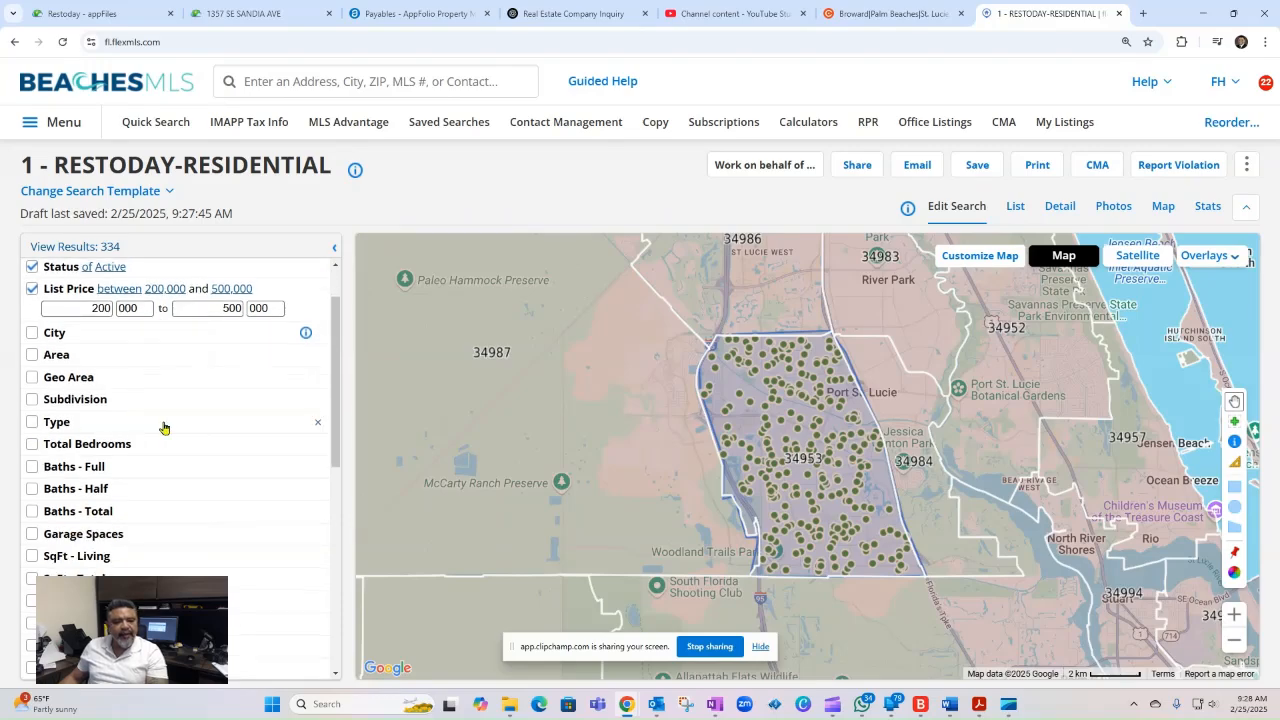
{"action": "left_click", "coordinate": [169, 426]}
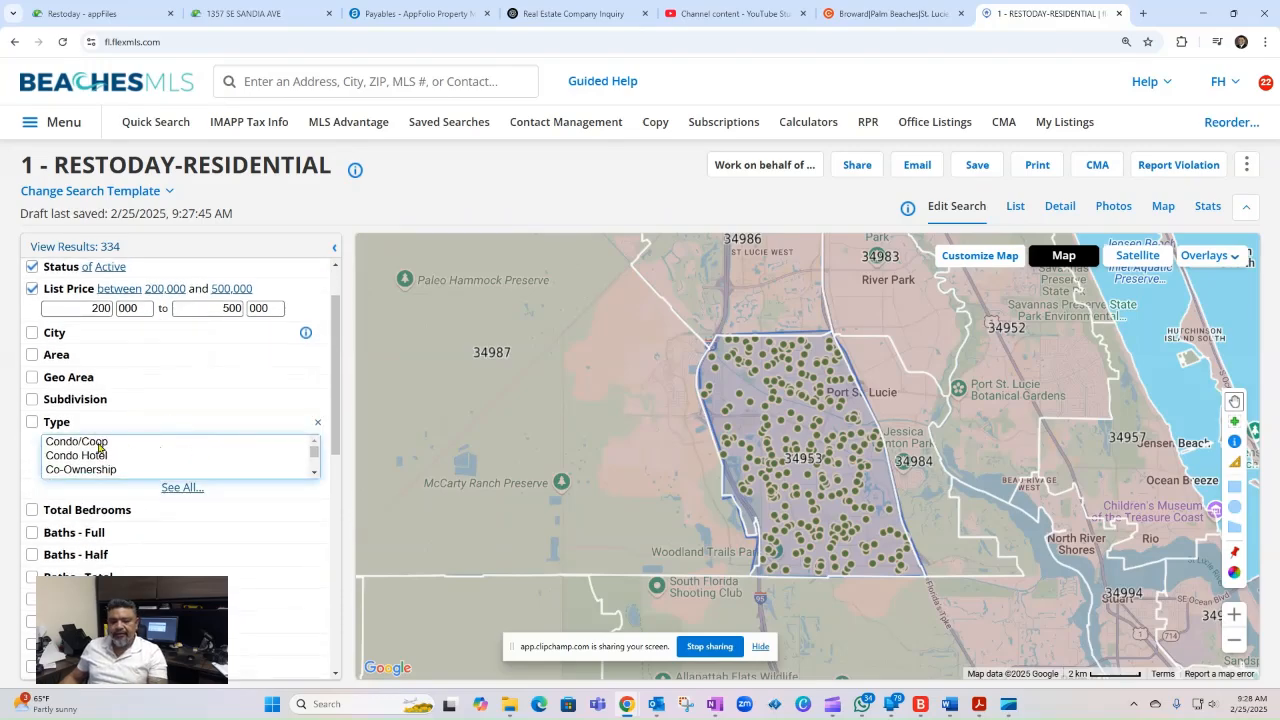
{"action": "left_click", "coordinate": [314, 472]}
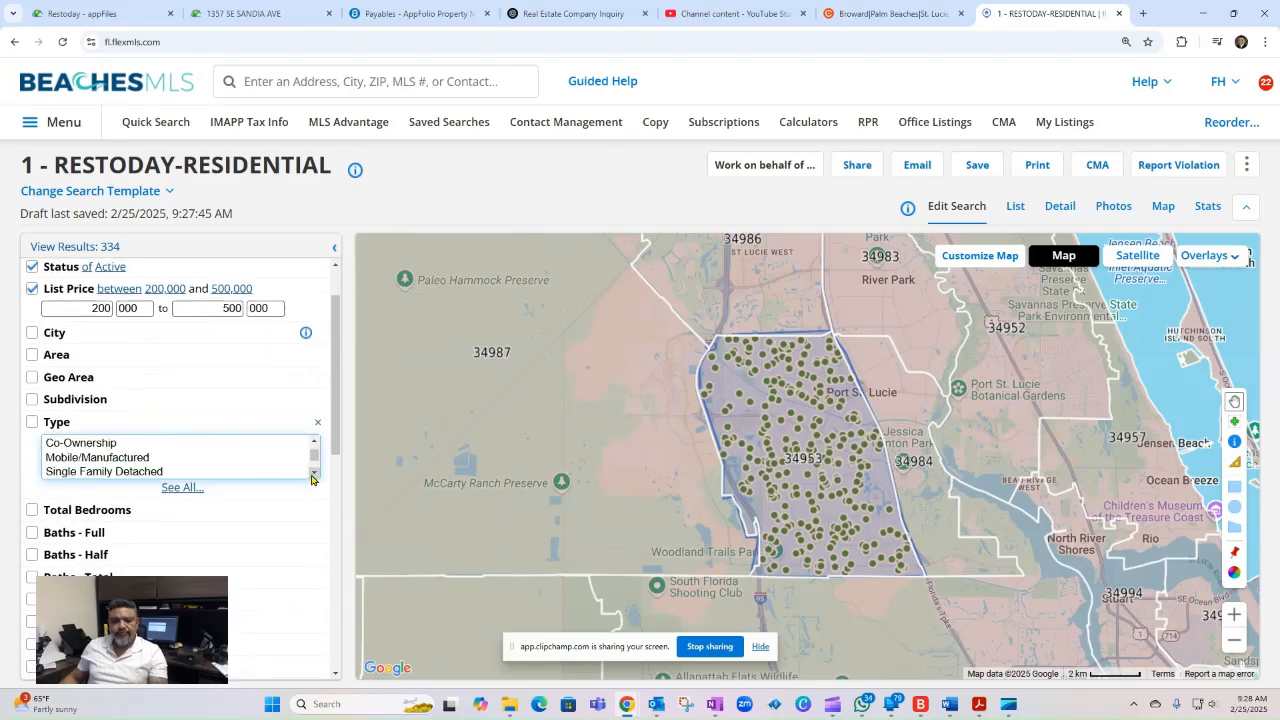
{"action": "left_click", "coordinate": [117, 471]}
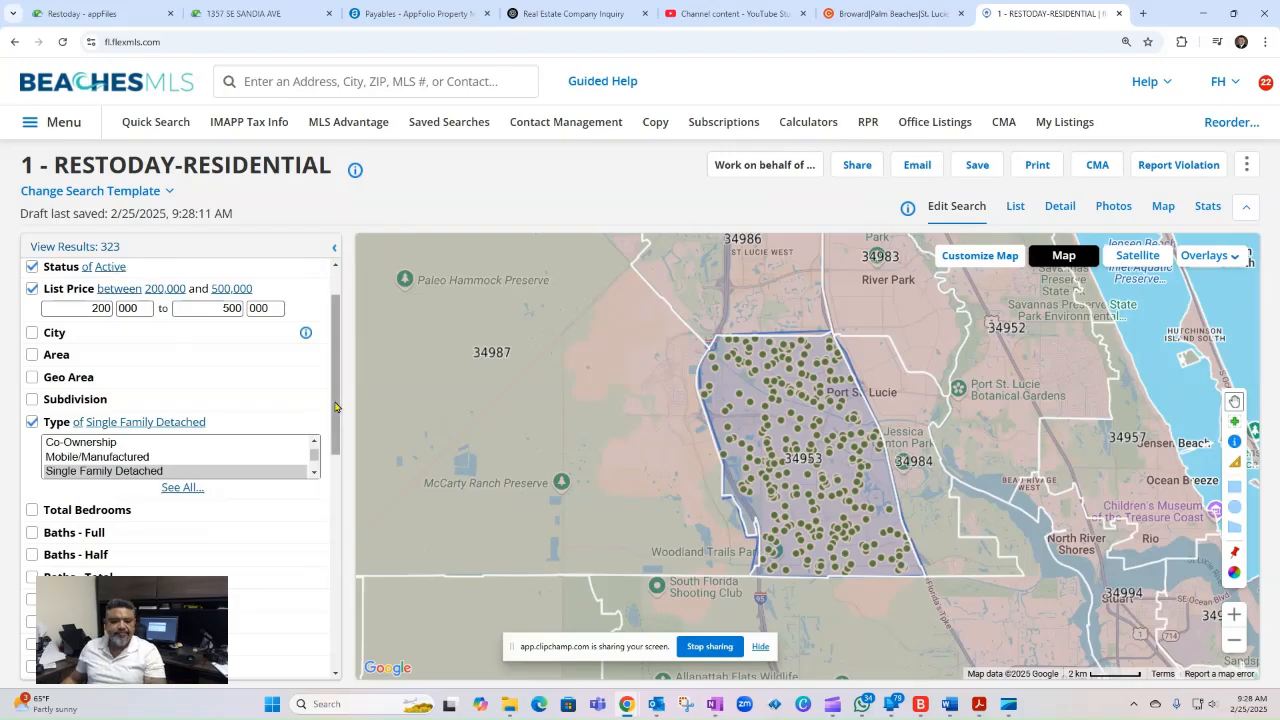
- Set the minimum for Total Bedrooms to 3
{"action": "scroll", "coordinate": [335, 416], "scroll_direction": "down", "scroll_amount": 1}
{"action": "scroll", "coordinate": [335, 416], "scroll_direction": "down", "scroll_amount": 2}
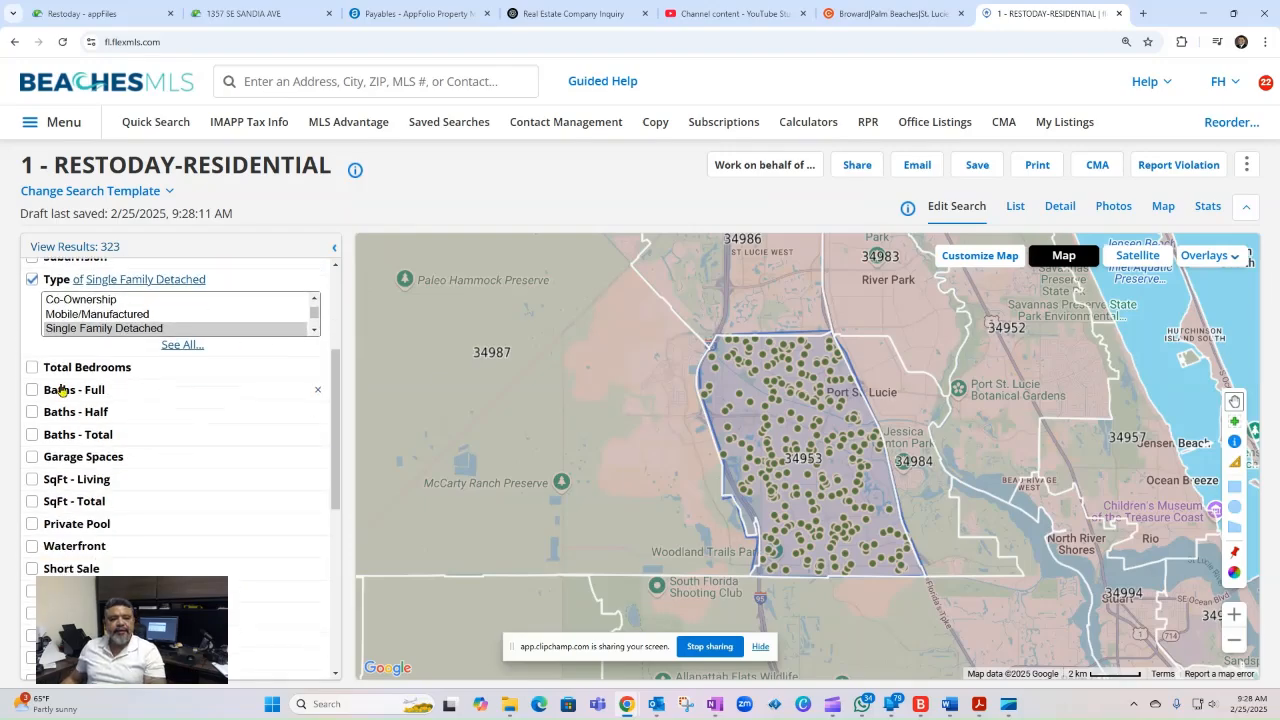
{"action": "left_click", "coordinate": [124, 370]}
{"action": "left_click", "coordinate": [49, 387]}
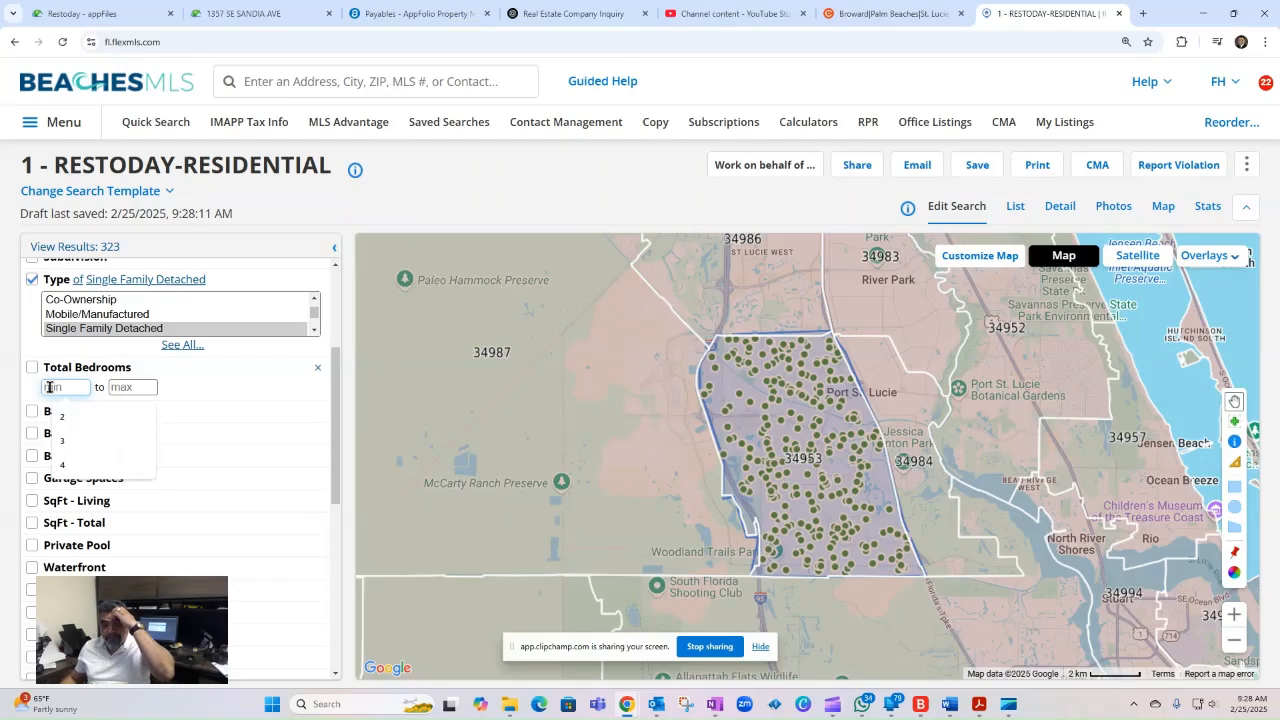
{"action": "left_click", "coordinate": [62, 440]}
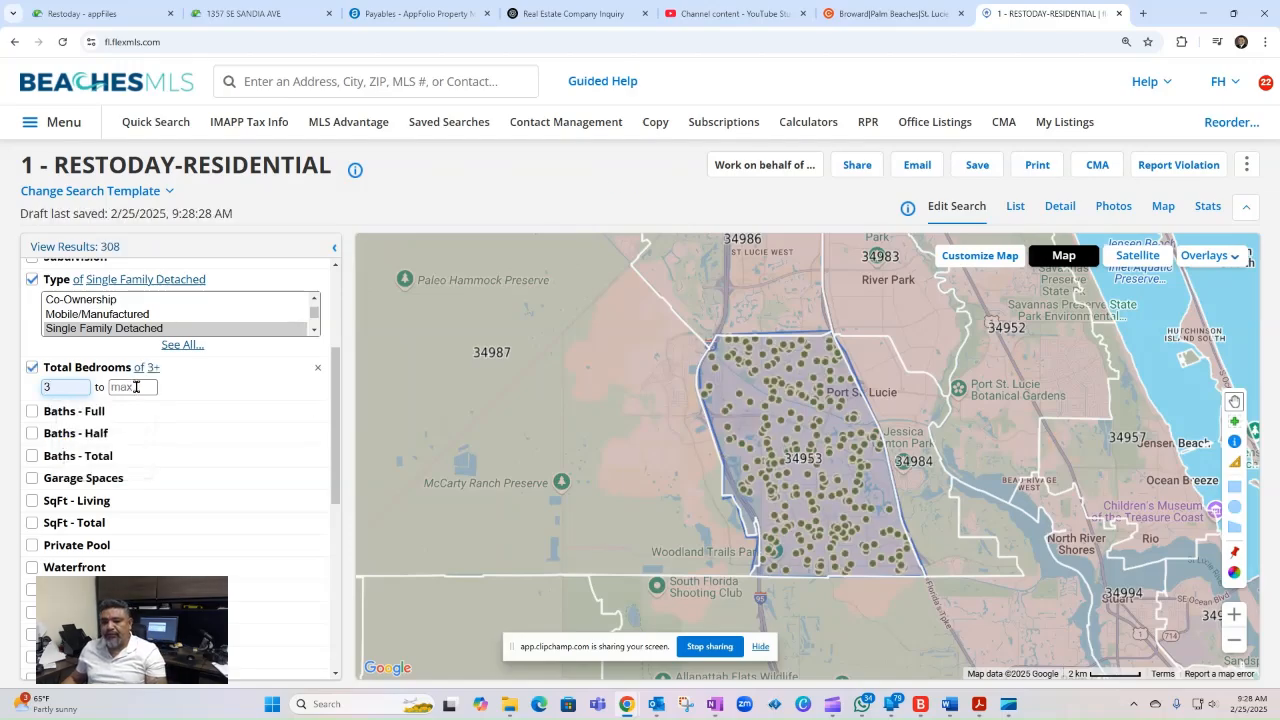
{"action": "left_click", "coordinate": [136, 387]}
{"action": "type", "text": "4"}
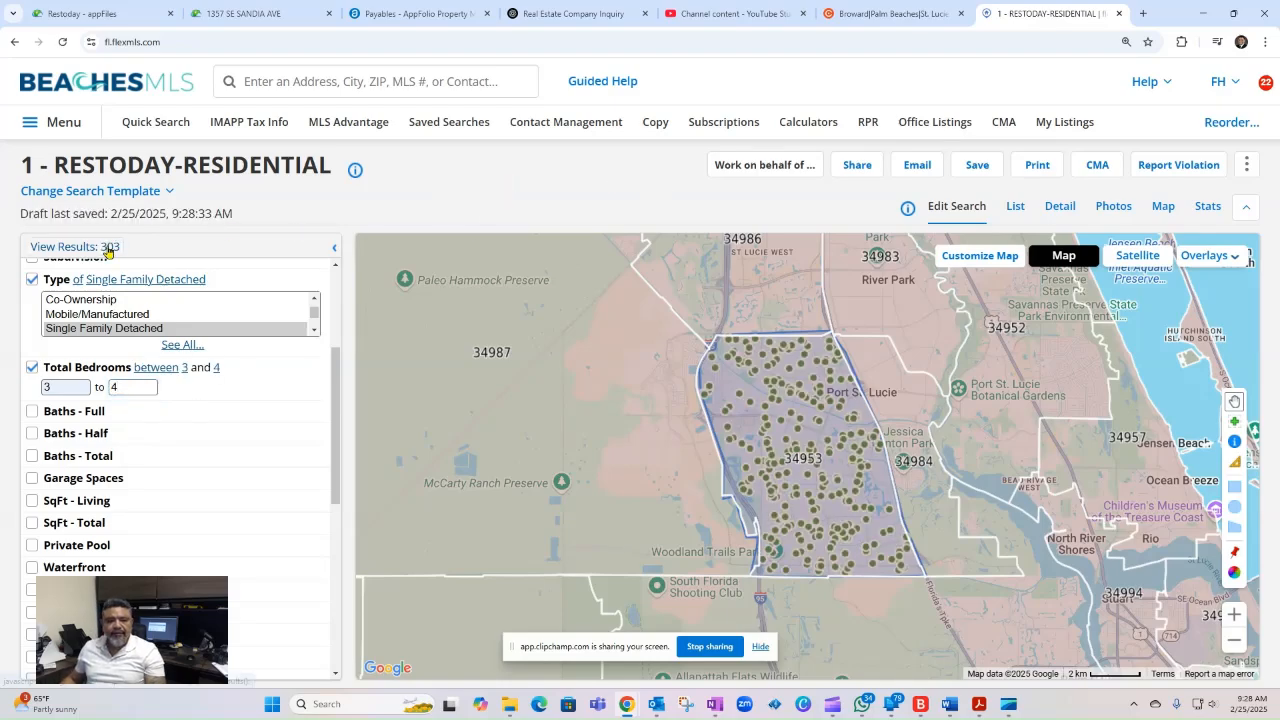
{"action": "double_click", "coordinate": [115, 387]}
{"action": "key", "text": "BackSpace"}
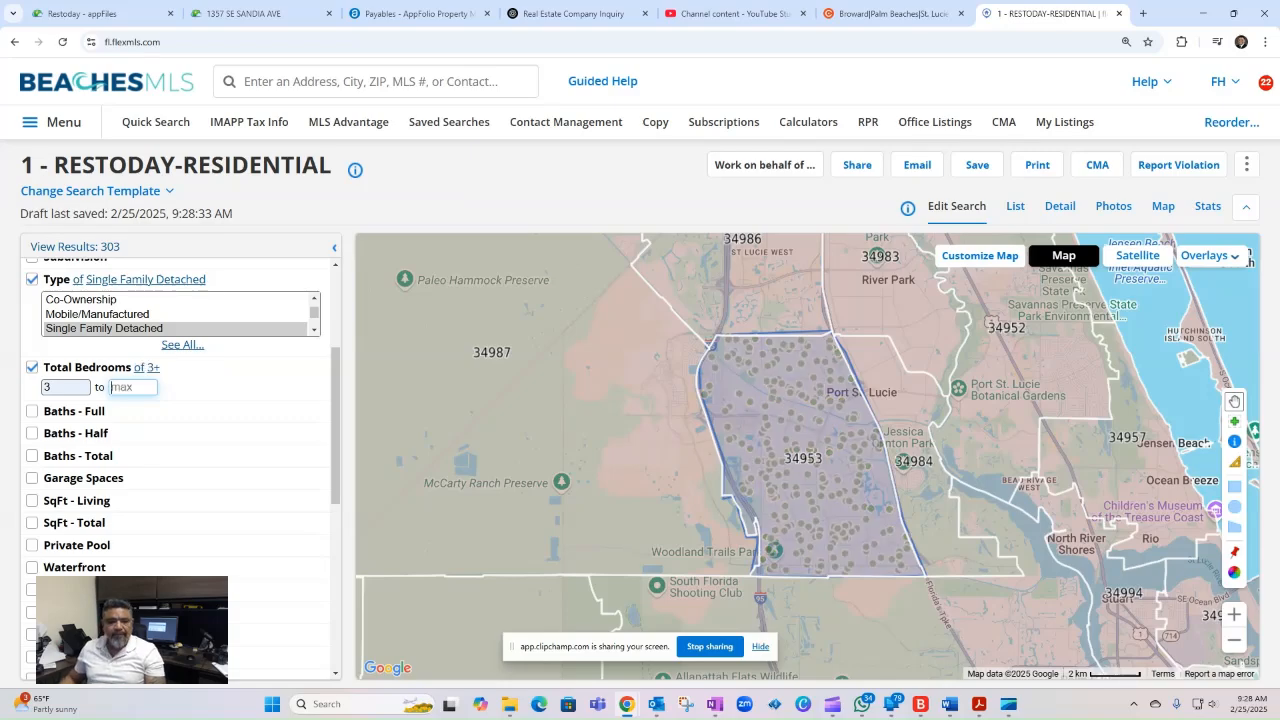
{"action": "left_click", "coordinate": [433, 174]}
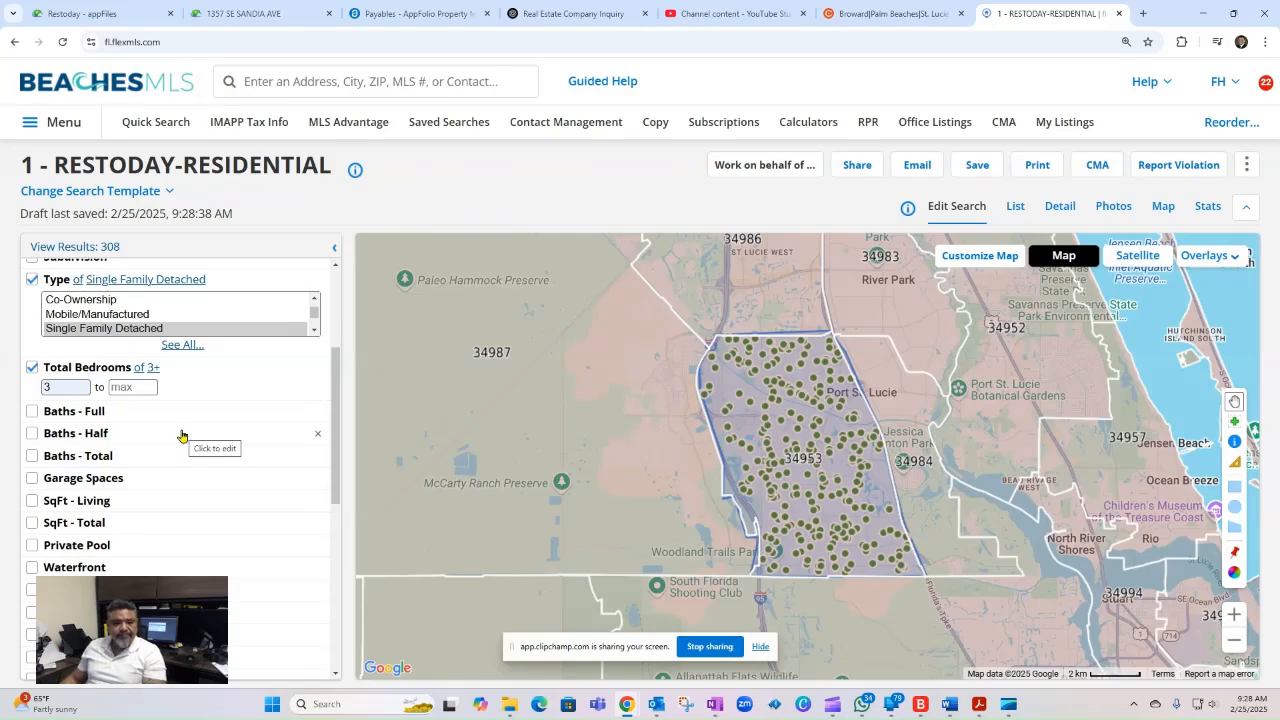
- Set the minimum number of full baths to 2
{"action": "scroll", "coordinate": [182, 436], "scroll_direction": "down", "scroll_amount": 1}
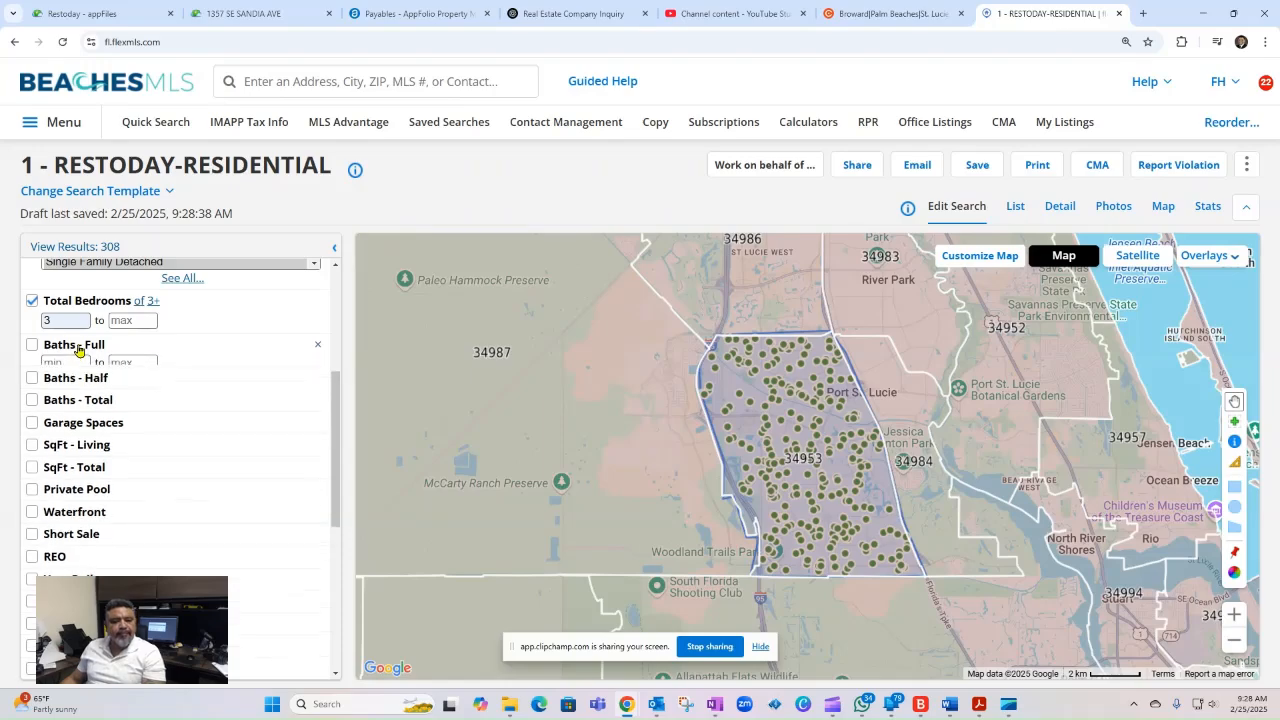
{"action": "left_click", "coordinate": [78, 349]}
{"action": "left_click", "coordinate": [56, 366]}
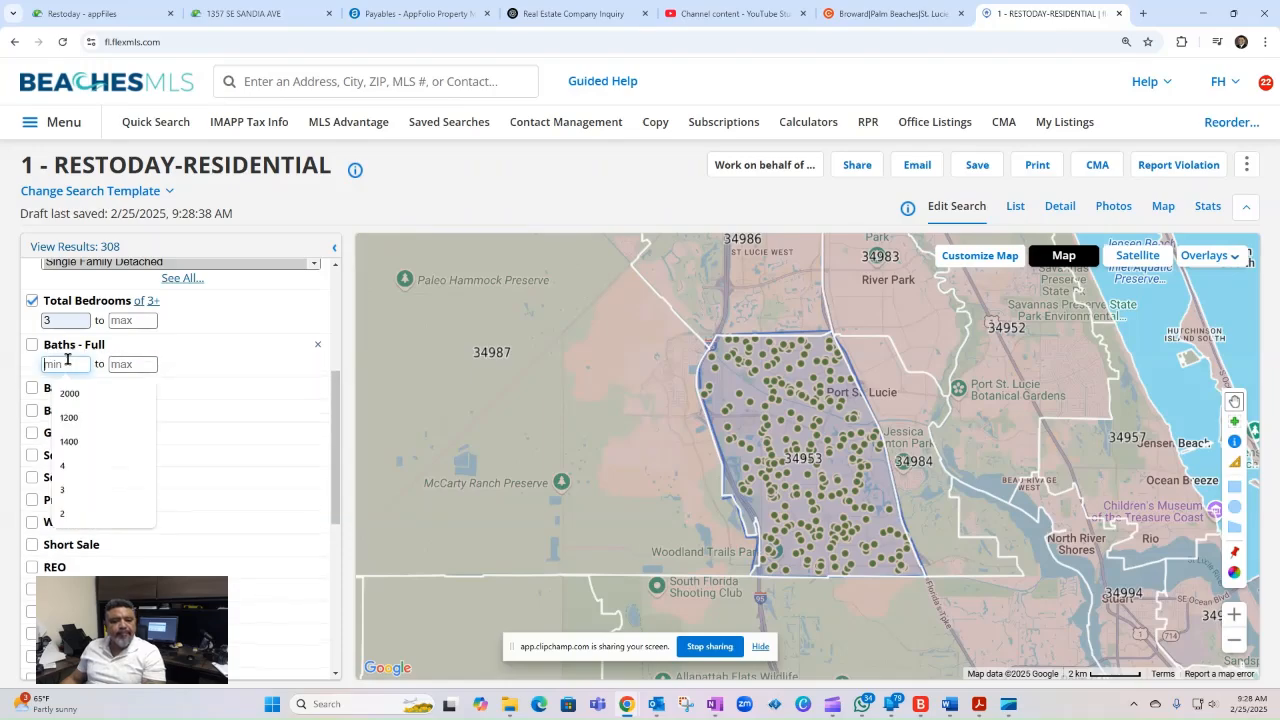
{"action": "left_click", "coordinate": [63, 514]}
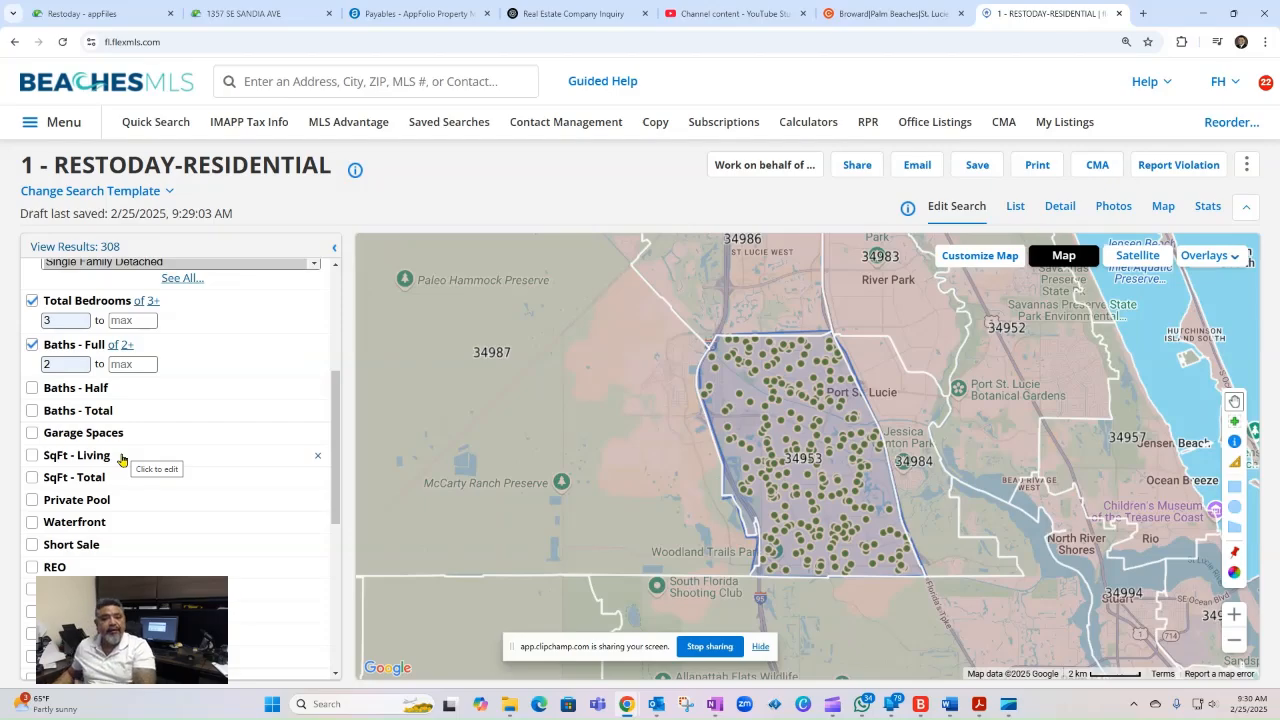
- Set the minimum living area to 1700 square feet
{"action": "left_click", "coordinate": [100, 457]}
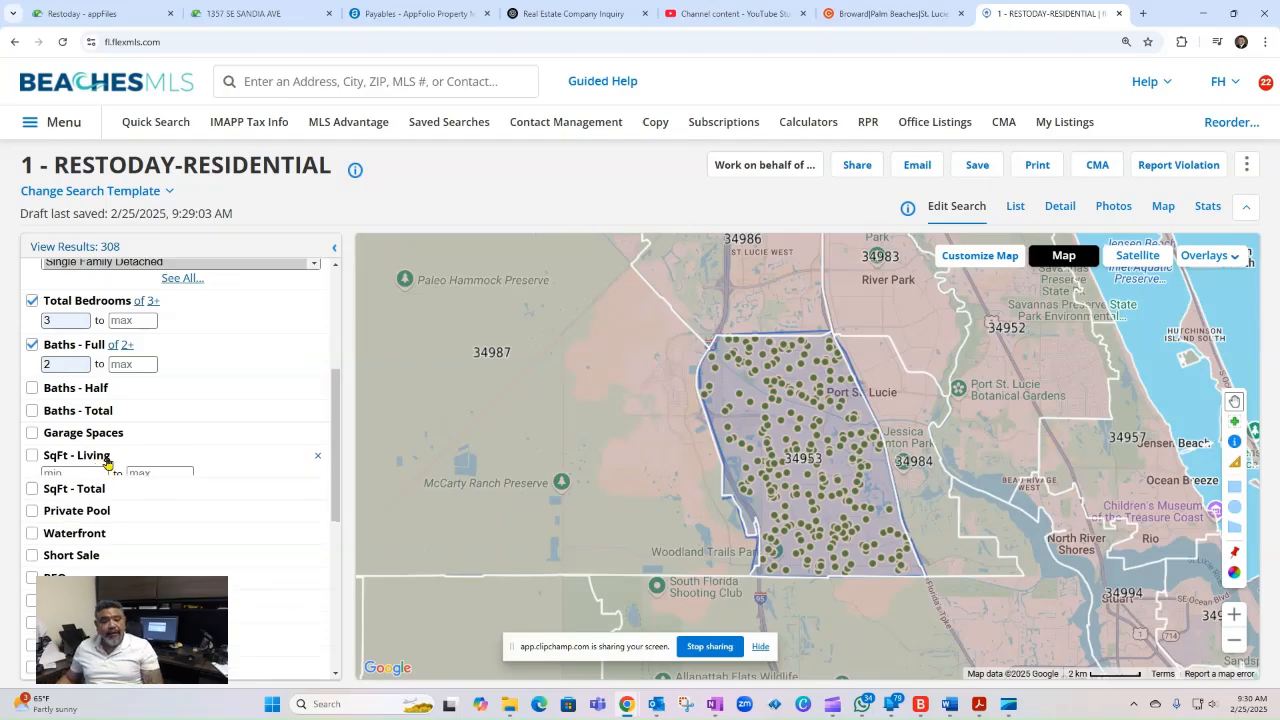
{"action": "left_click", "coordinate": [64, 472]}
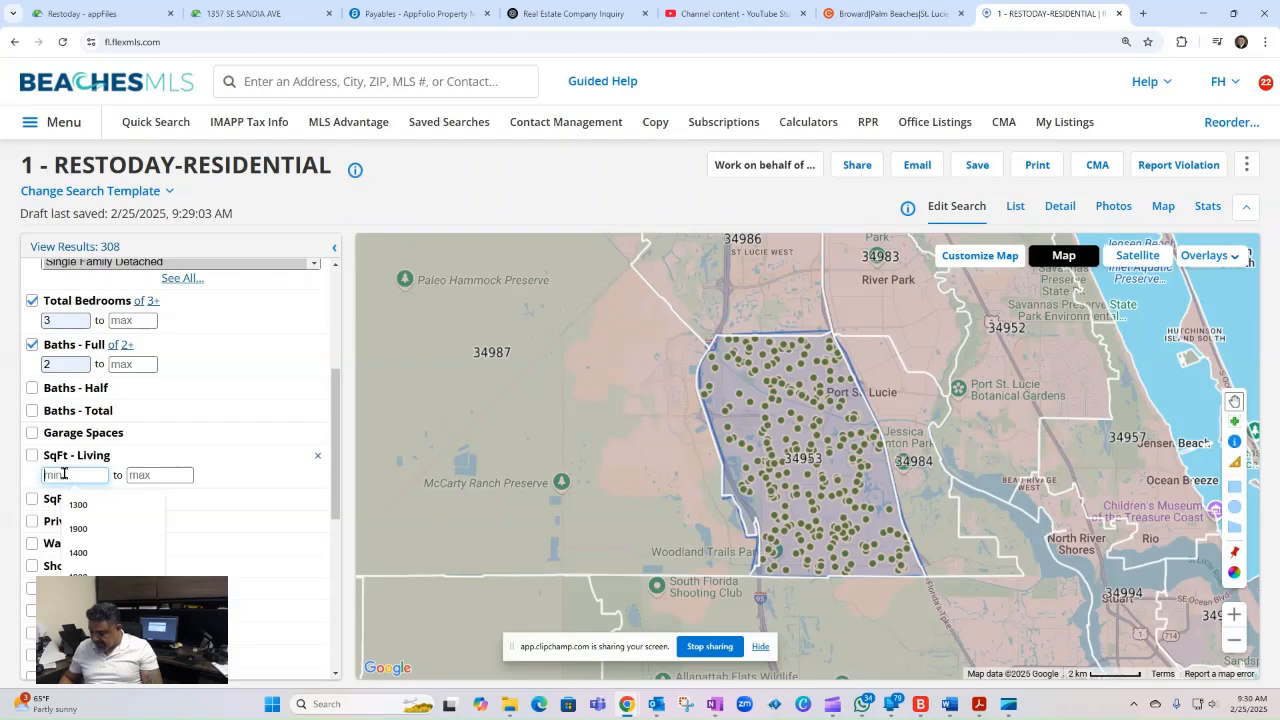
{"action": "type", "text": "1700"}
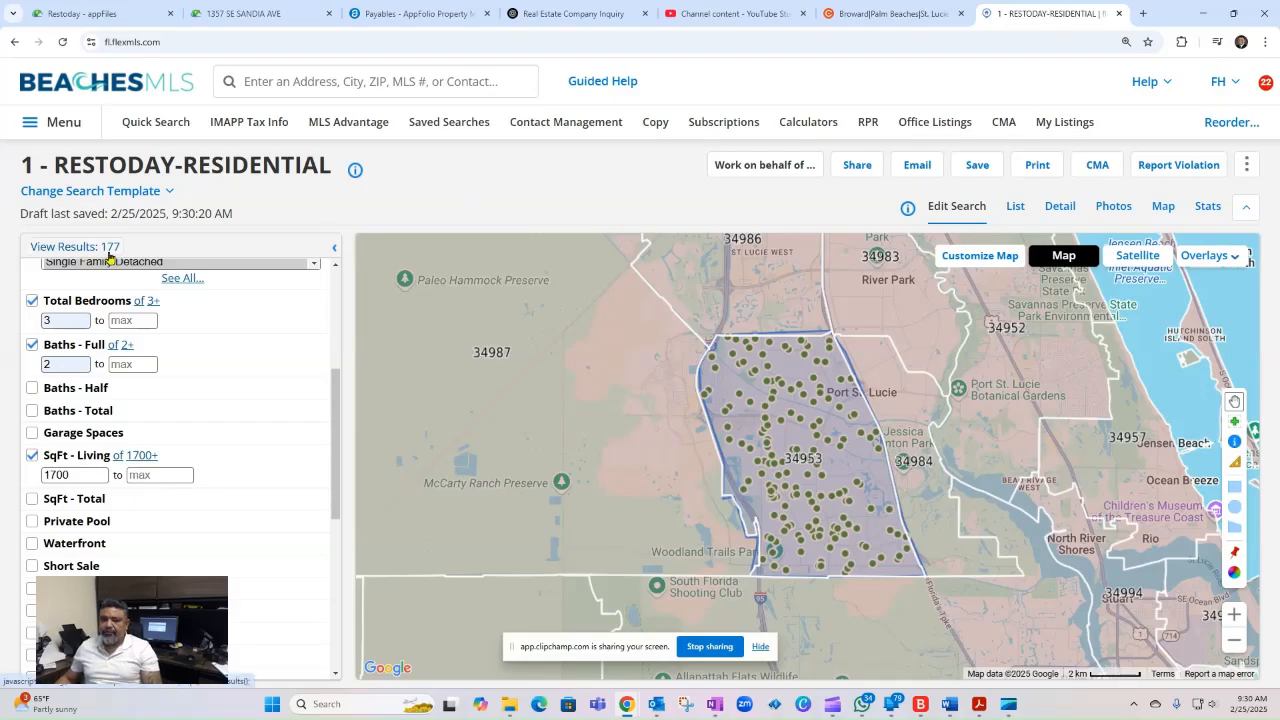
- Restrict the search to listings with a private pool by choosing Yes for that criterion
{"action": "scroll", "coordinate": [134, 391], "scroll_direction": "down", "scroll_amount": 2}
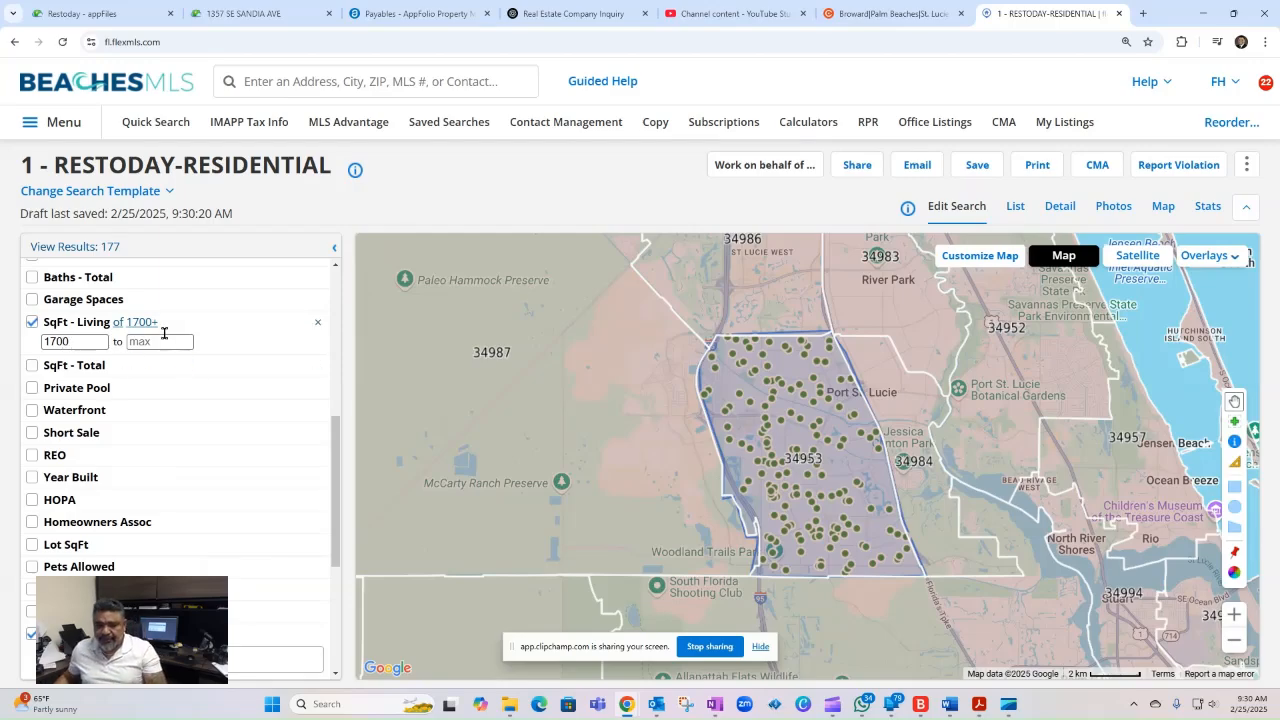
{"action": "scroll", "coordinate": [147, 397], "scroll_direction": "up", "scroll_amount": 6}
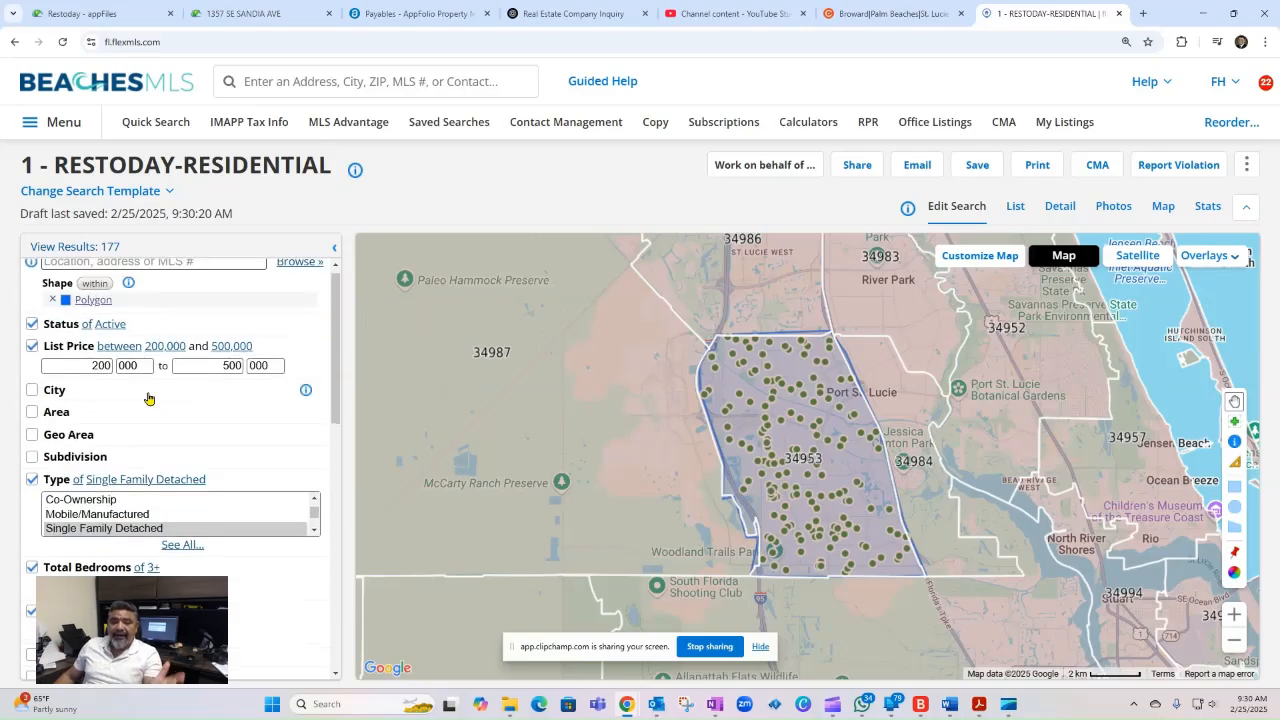
{"action": "scroll", "coordinate": [147, 398], "scroll_direction": "down", "scroll_amount": 5}
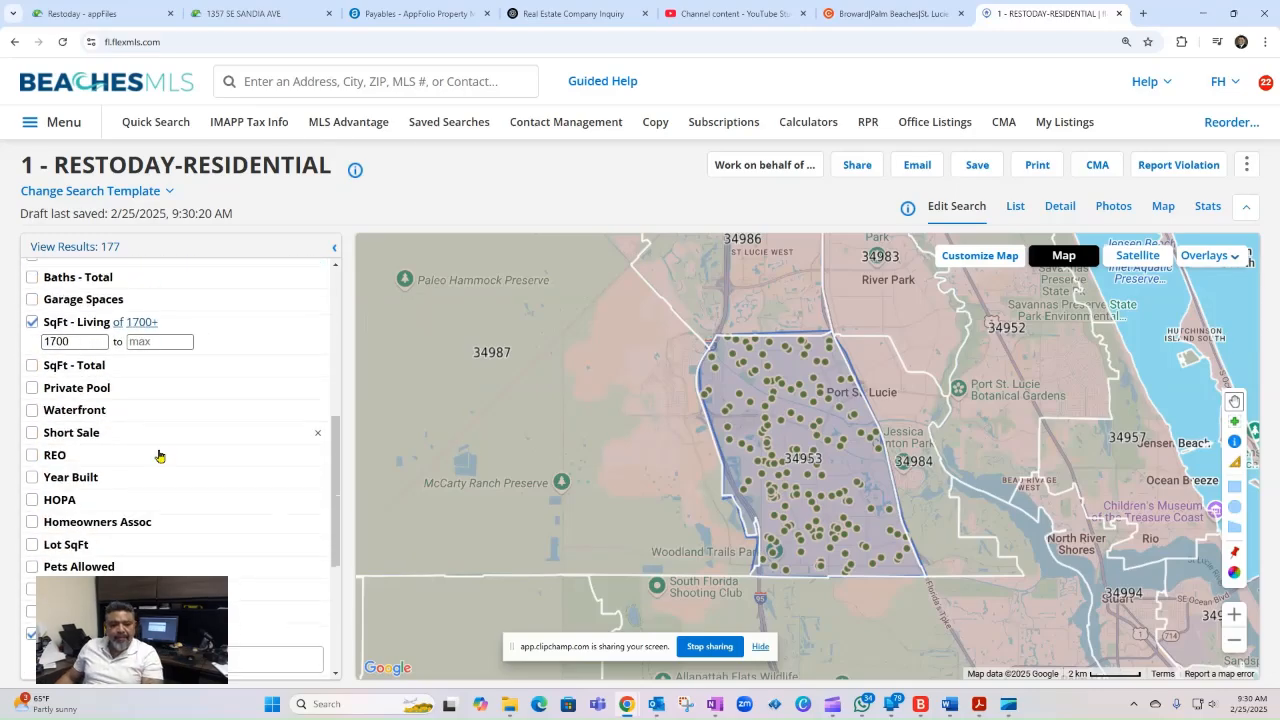
{"action": "left_click", "coordinate": [104, 394]}
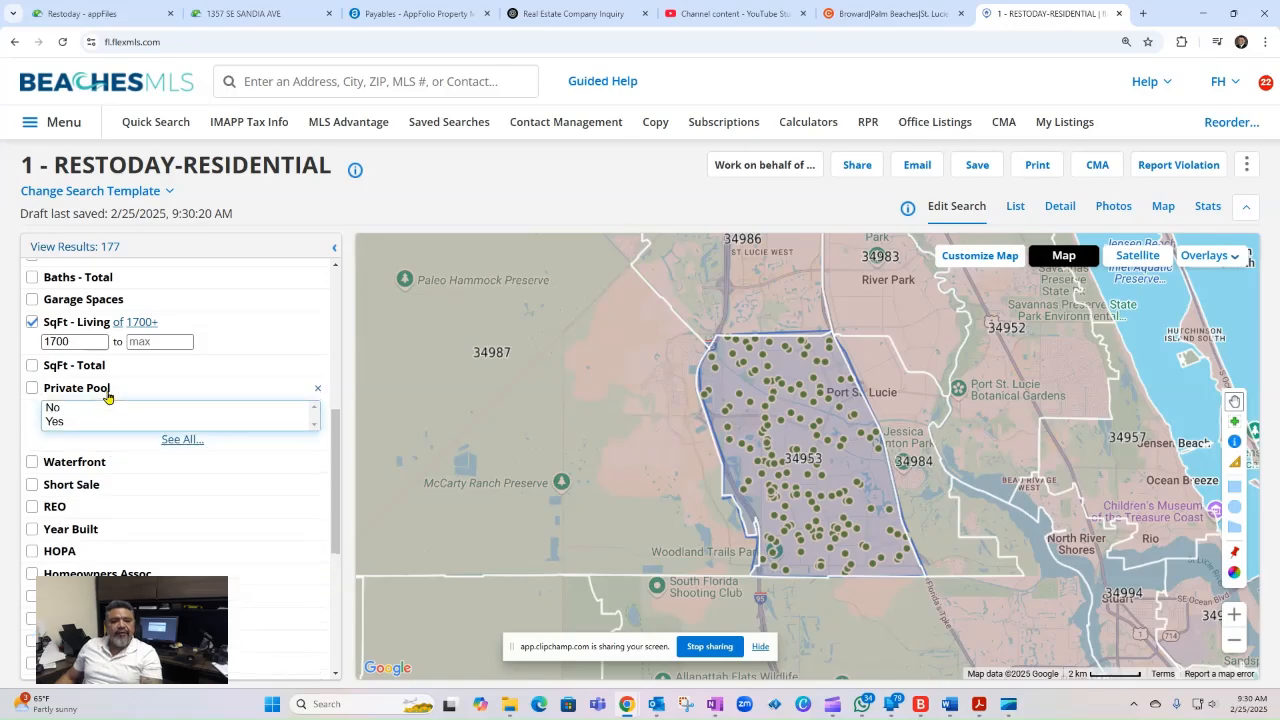
{"action": "left_click", "coordinate": [55, 421]}
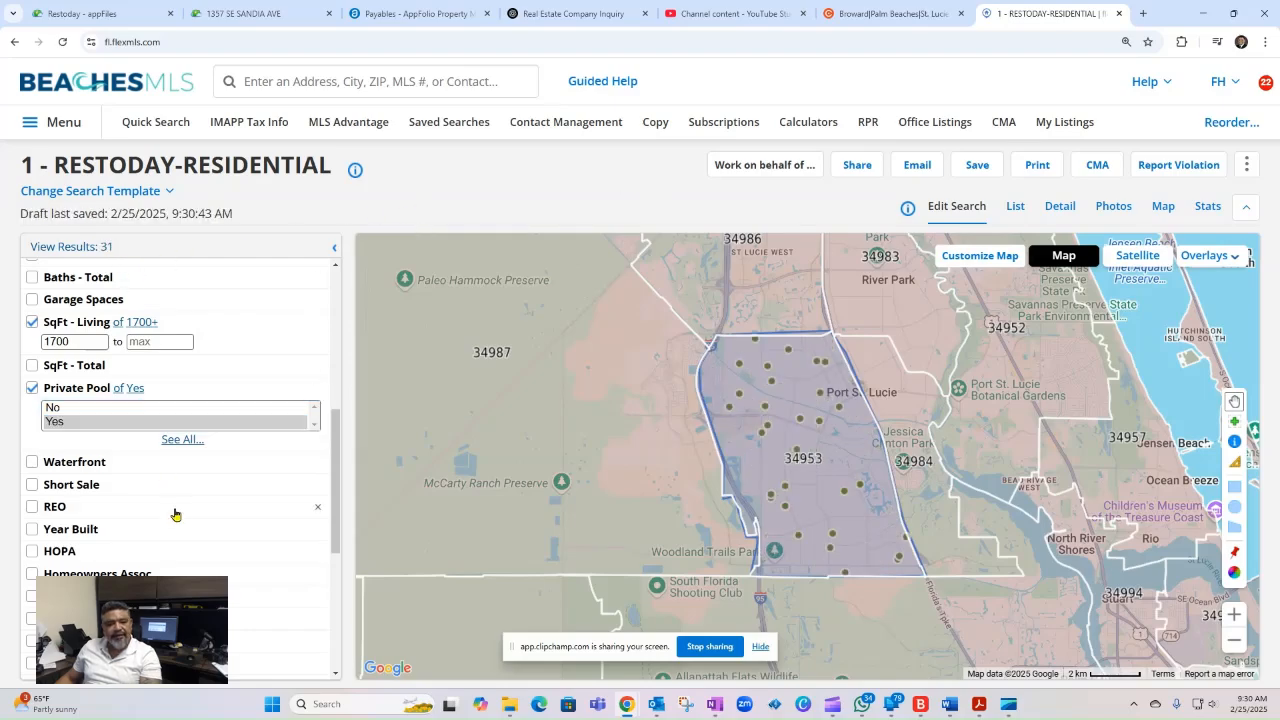
- Set the HOPA criterion to No Hopa
{"action": "scroll", "coordinate": [174, 514], "scroll_direction": "down", "scroll_amount": 1}
{"action": "scroll", "coordinate": [57, 480], "scroll_direction": "down", "scroll_amount": 1}
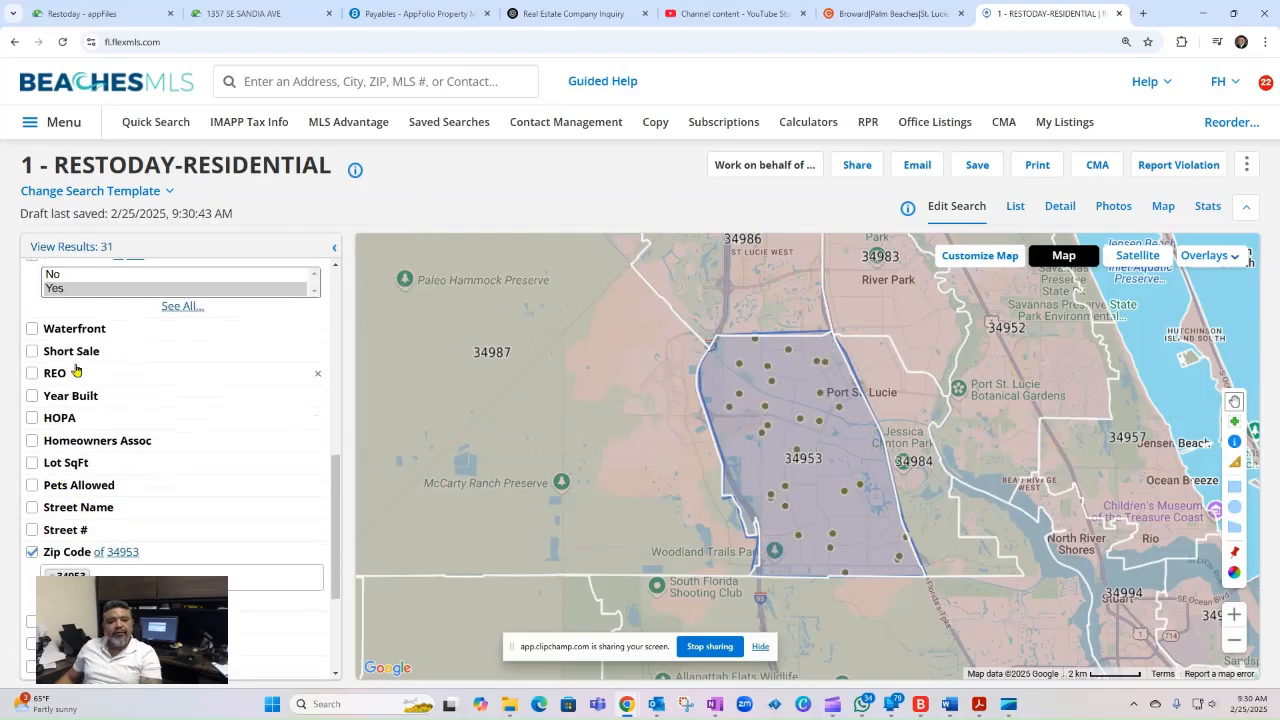
{"action": "left_click", "coordinate": [110, 422]}
{"action": "left_click", "coordinate": [79, 441]}
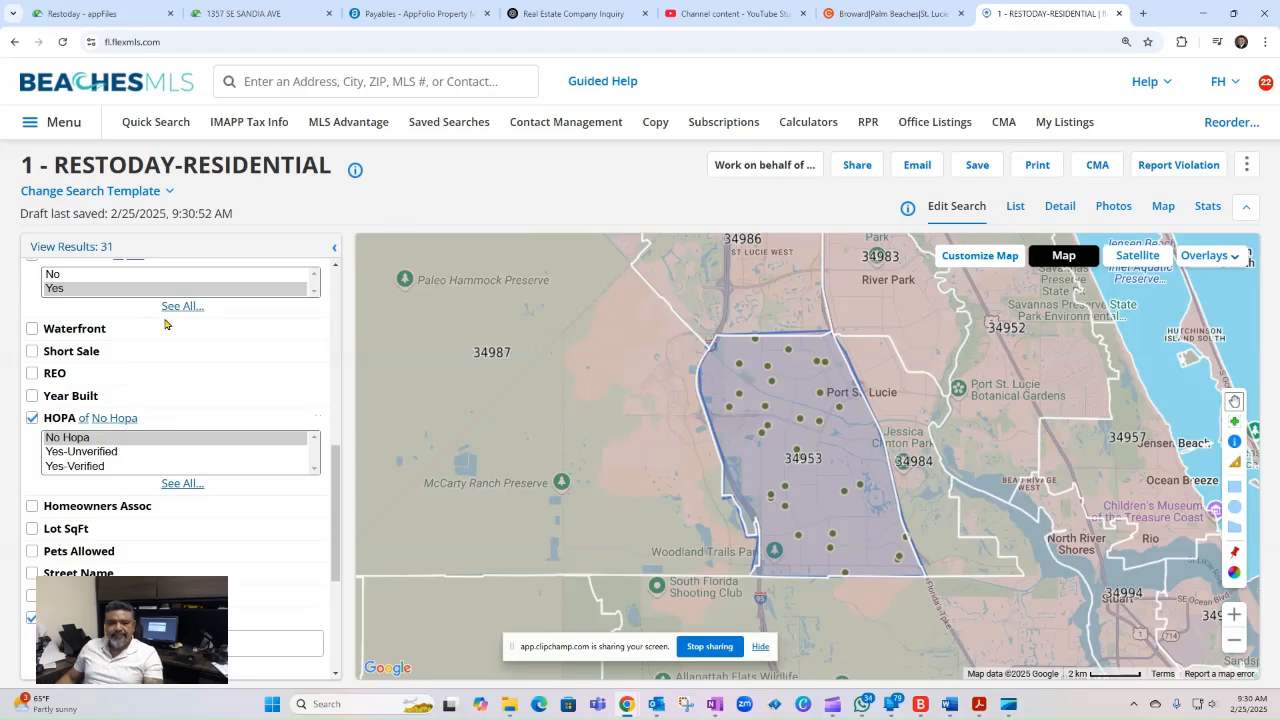
- Set the Homeowners Assoc criterion to None
{"action": "scroll", "coordinate": [130, 434], "scroll_direction": "down", "scroll_amount": 1}
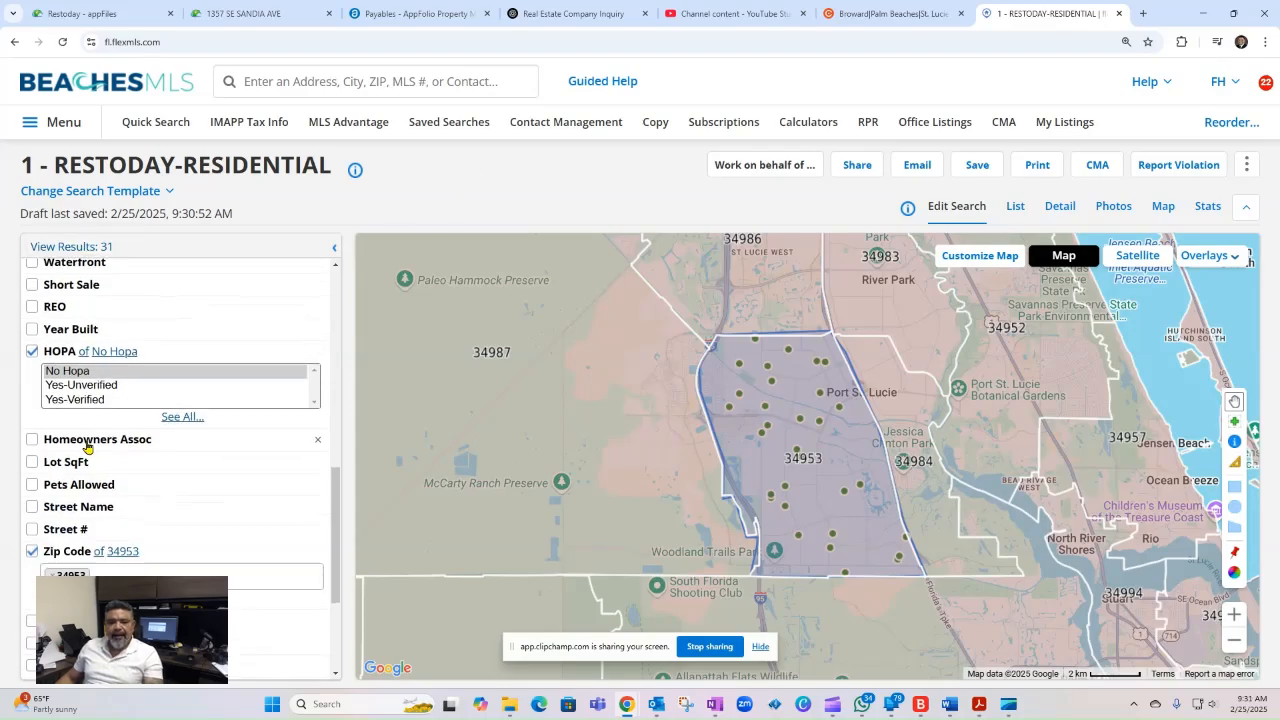
{"action": "left_click", "coordinate": [85, 440]}
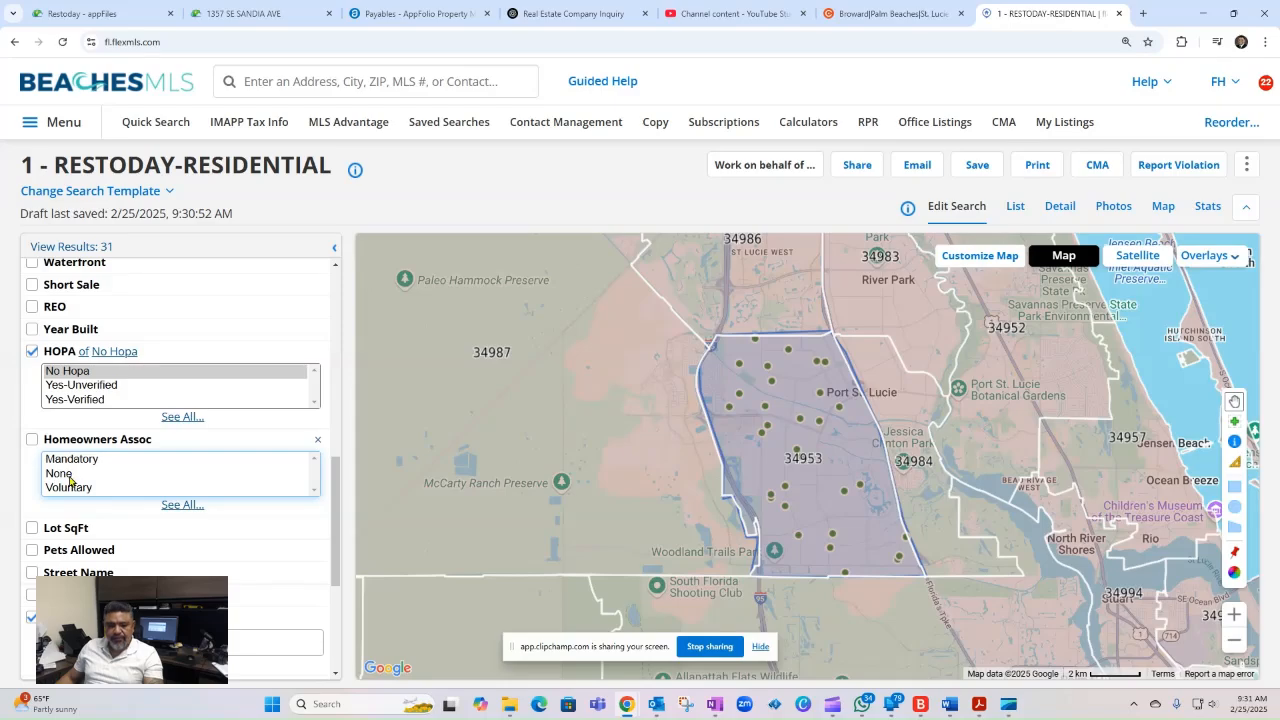
{"action": "left_click", "coordinate": [69, 476]}
{"action": "left_click", "coordinate": [471, 173]}
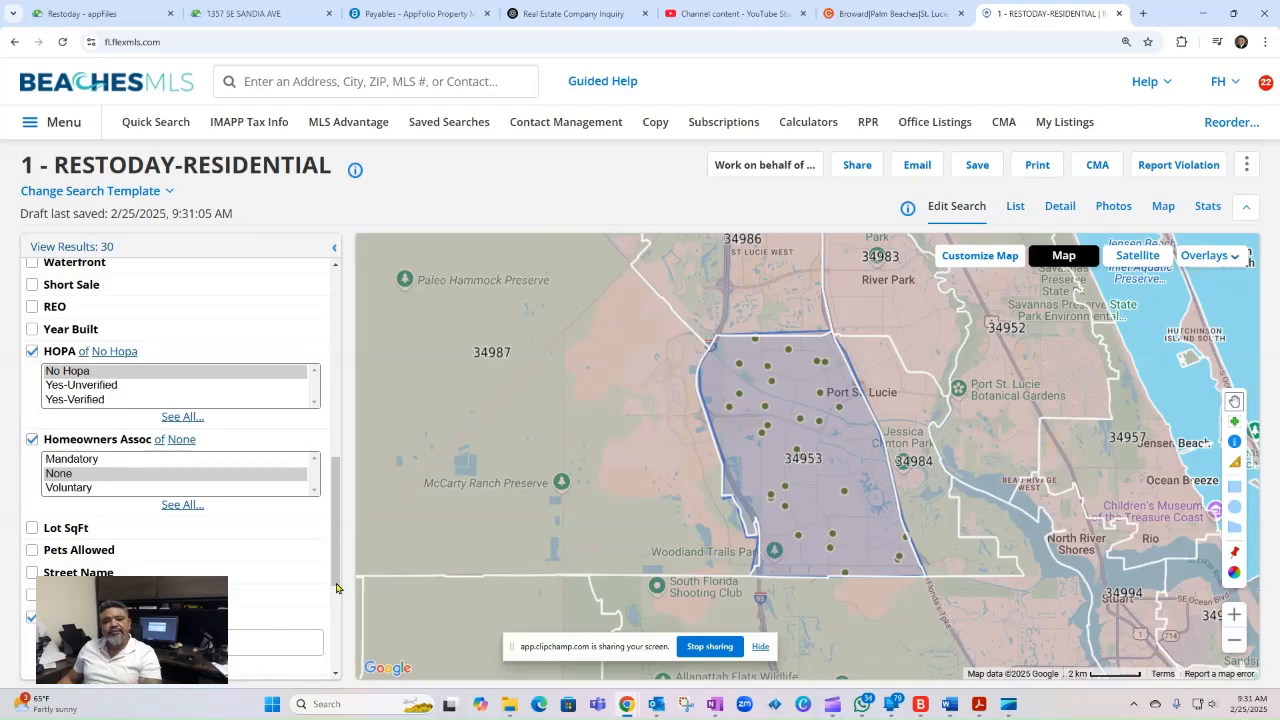
- Check the matching listings on the map and open the detailed report view of the search results
{"action": "scroll", "coordinate": [450, 572], "scroll_direction": "up", "scroll_amount": 1}
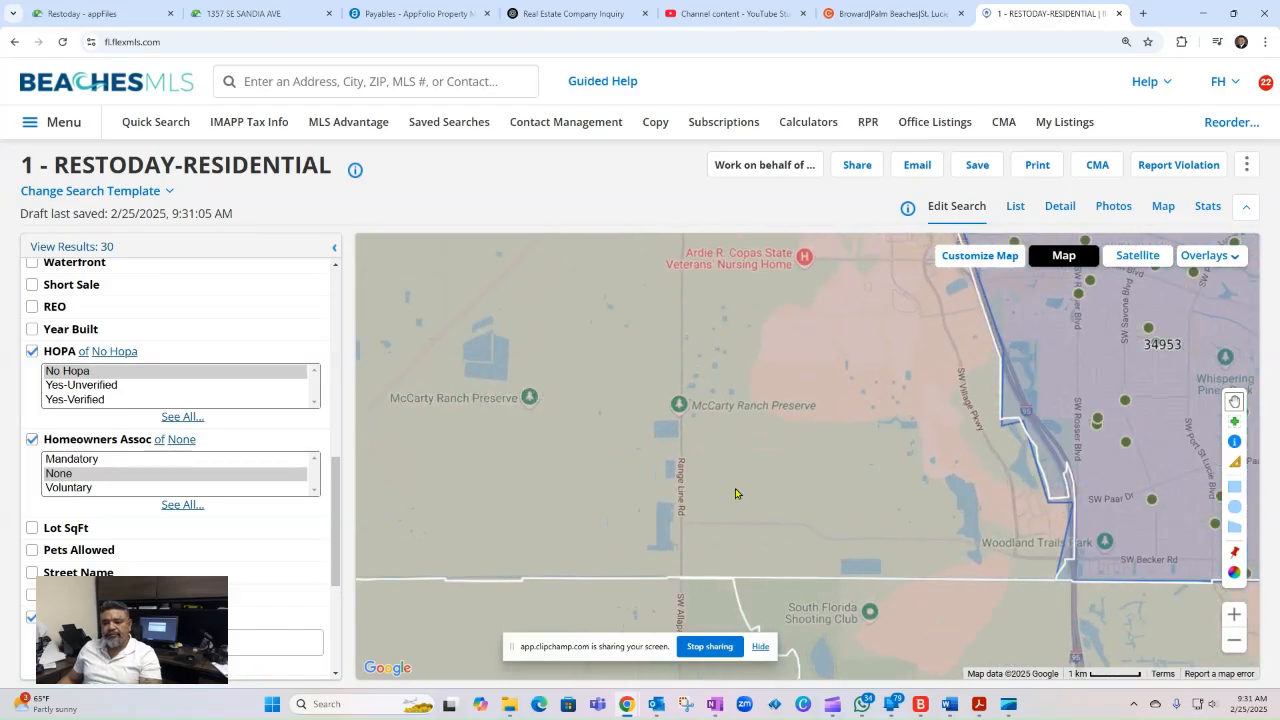
{"action": "scroll", "coordinate": [735, 493], "scroll_direction": "down", "scroll_amount": 1}
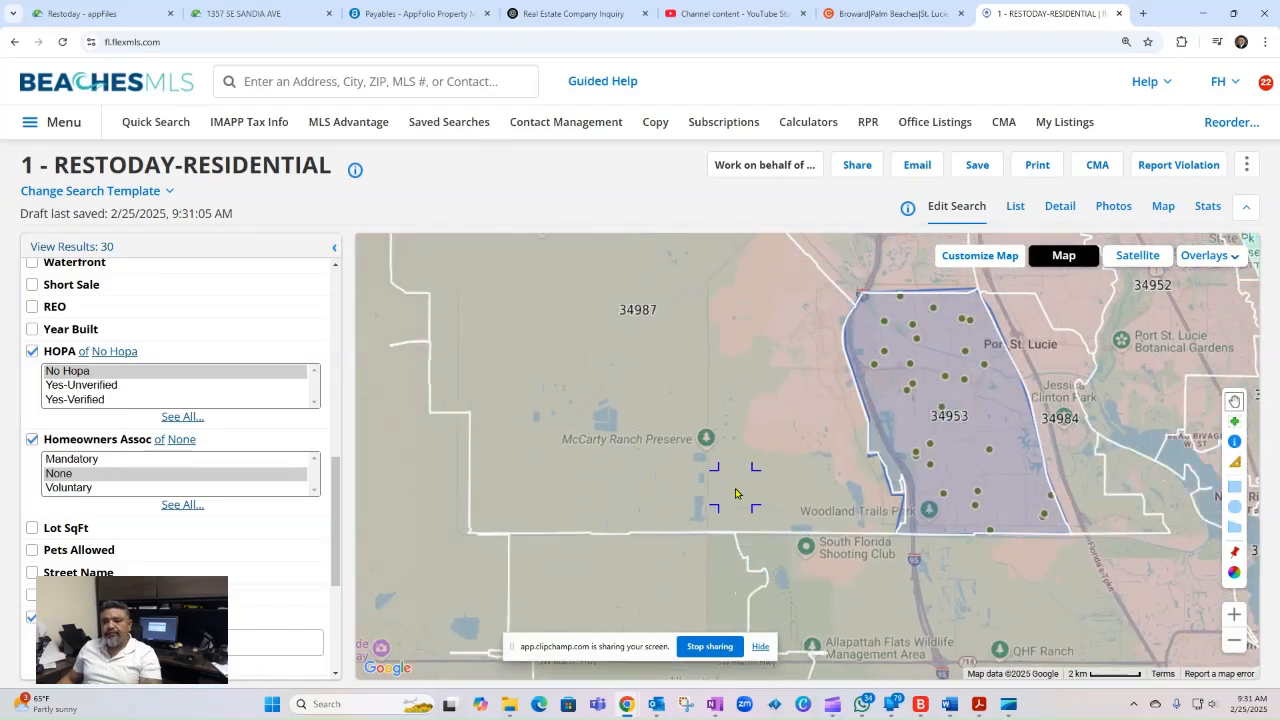
{"action": "left_click", "coordinate": [1062, 213]}
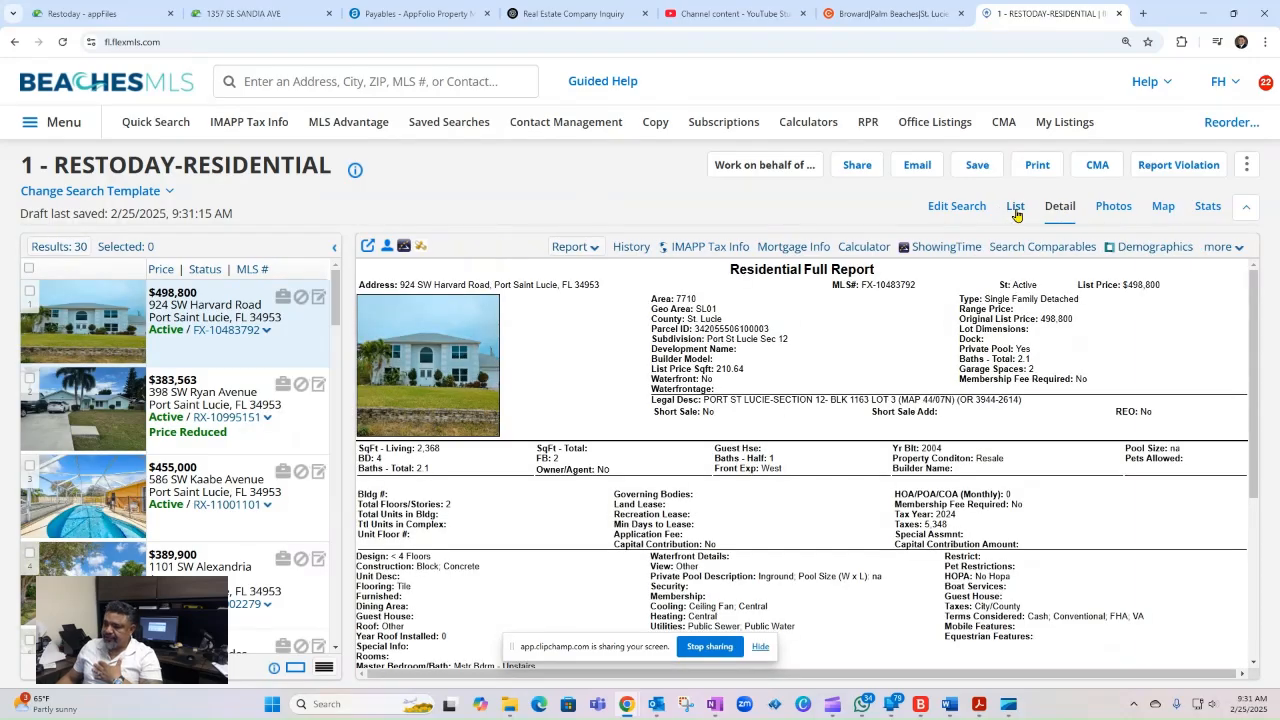
- Check the list view of the results, return to the detail view and examine the full reports of the second and fourth listings
{"action": "left_click", "coordinate": [1015, 209]}
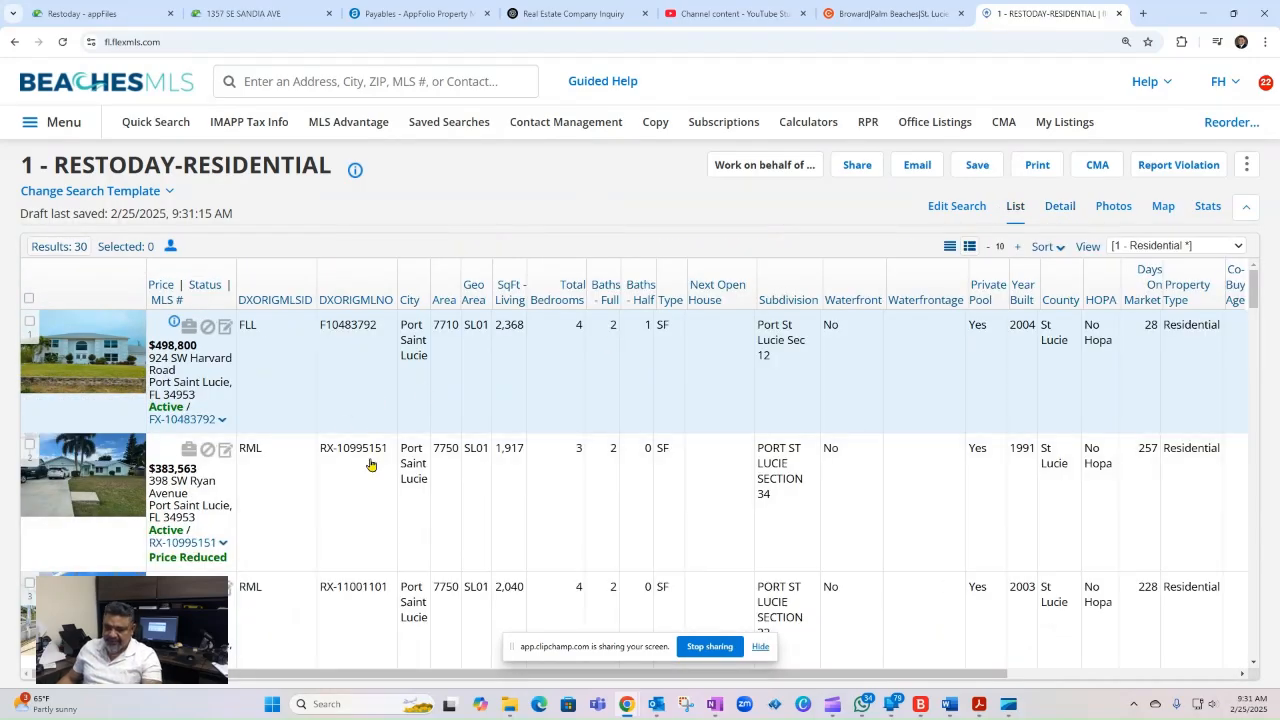
{"action": "left_click", "coordinate": [1060, 208]}
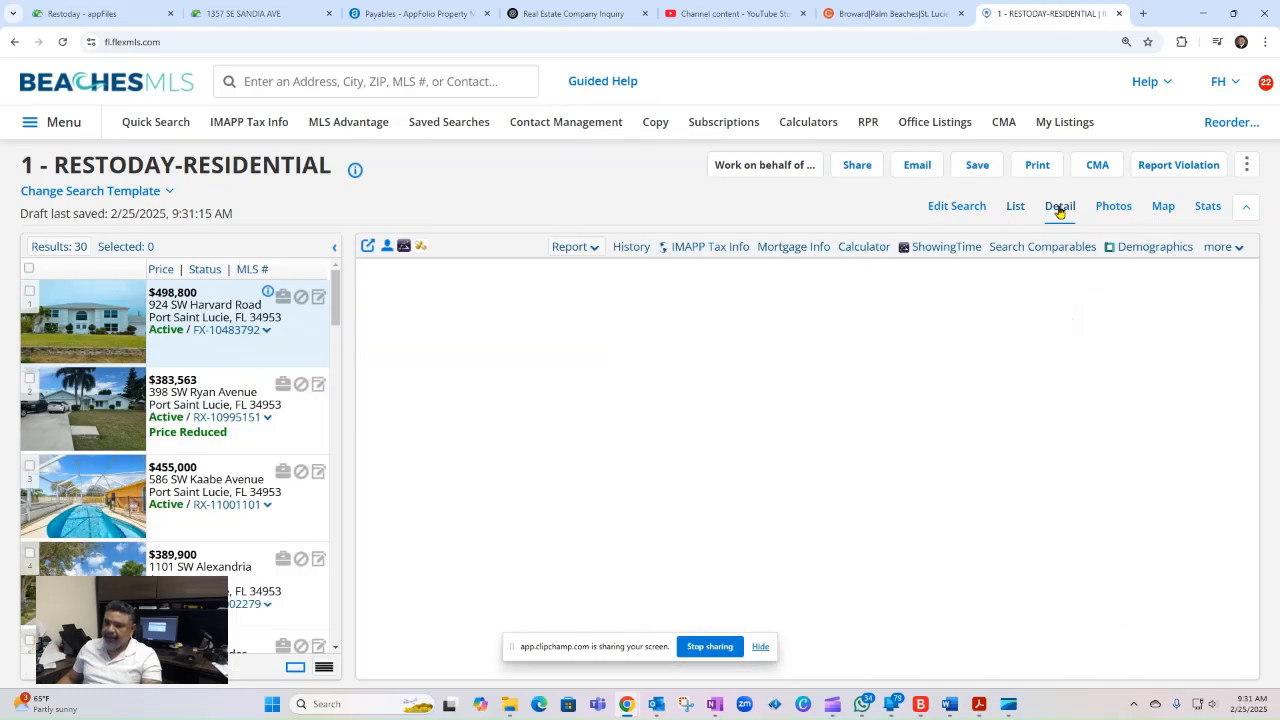
{"action": "left_click", "coordinate": [215, 398]}
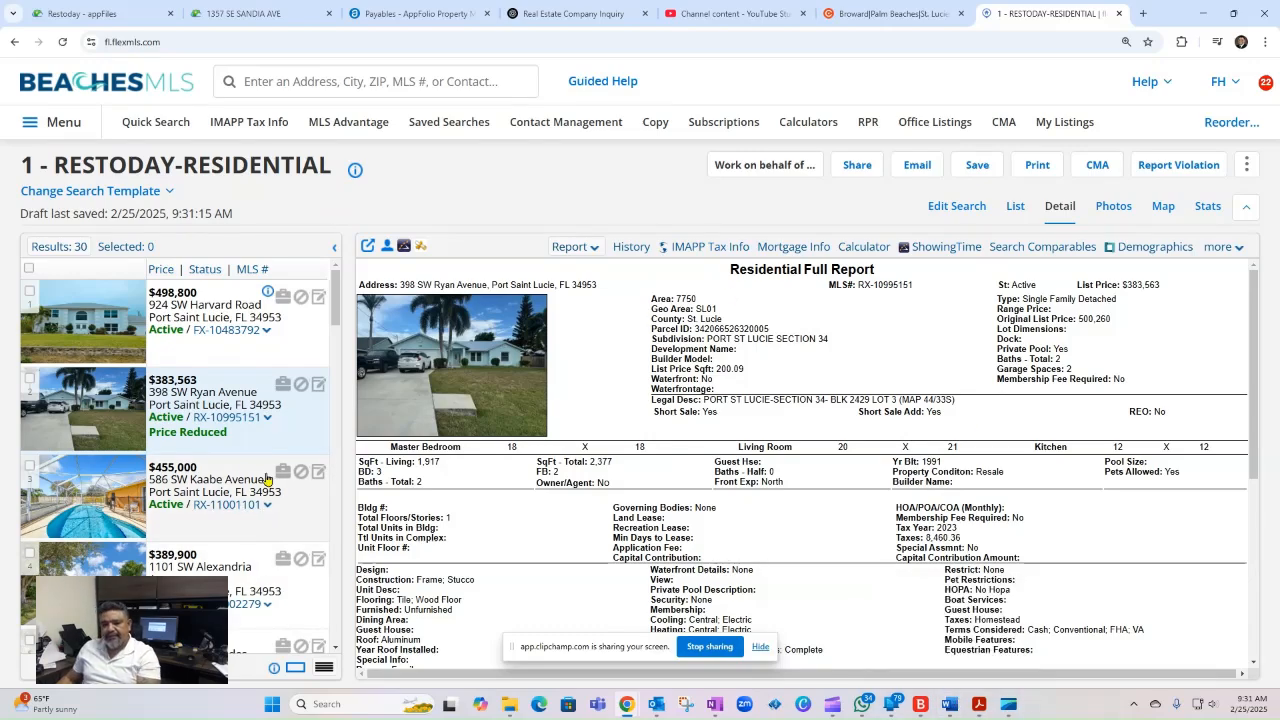
{"action": "left_click", "coordinate": [269, 548]}
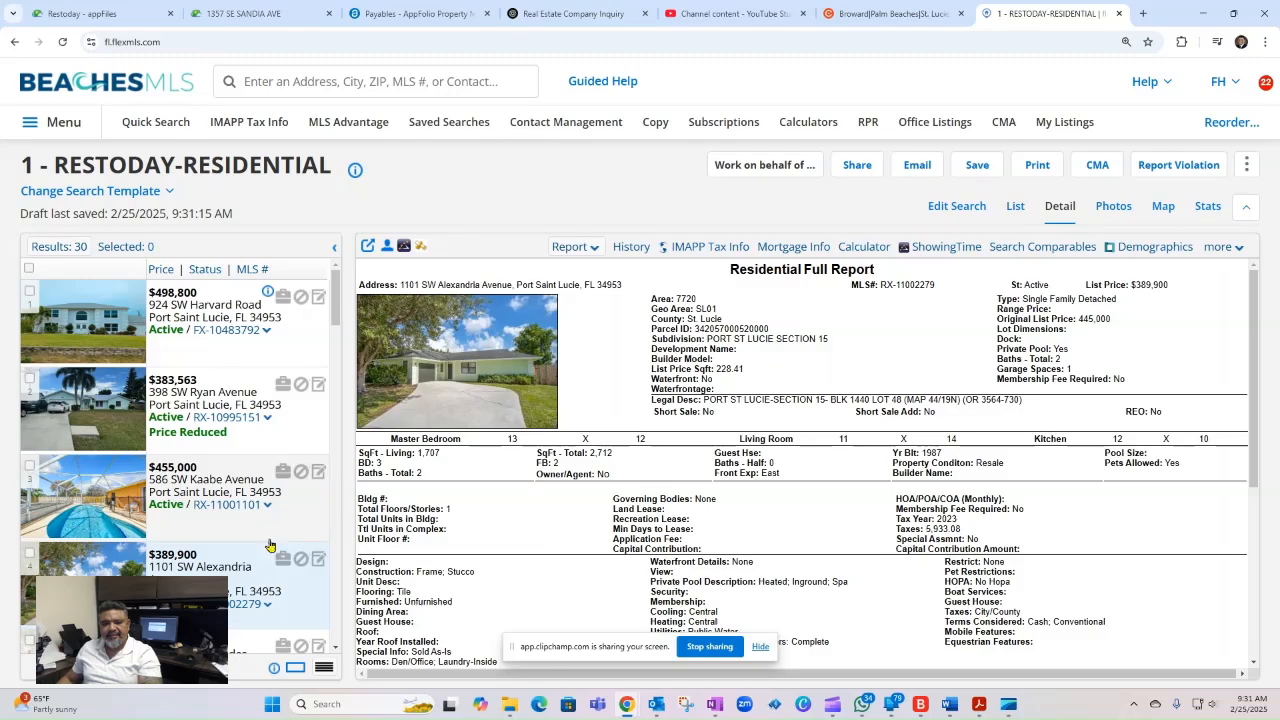
- Select all listings in the search results
{"action": "left_click", "coordinate": [29, 380]}
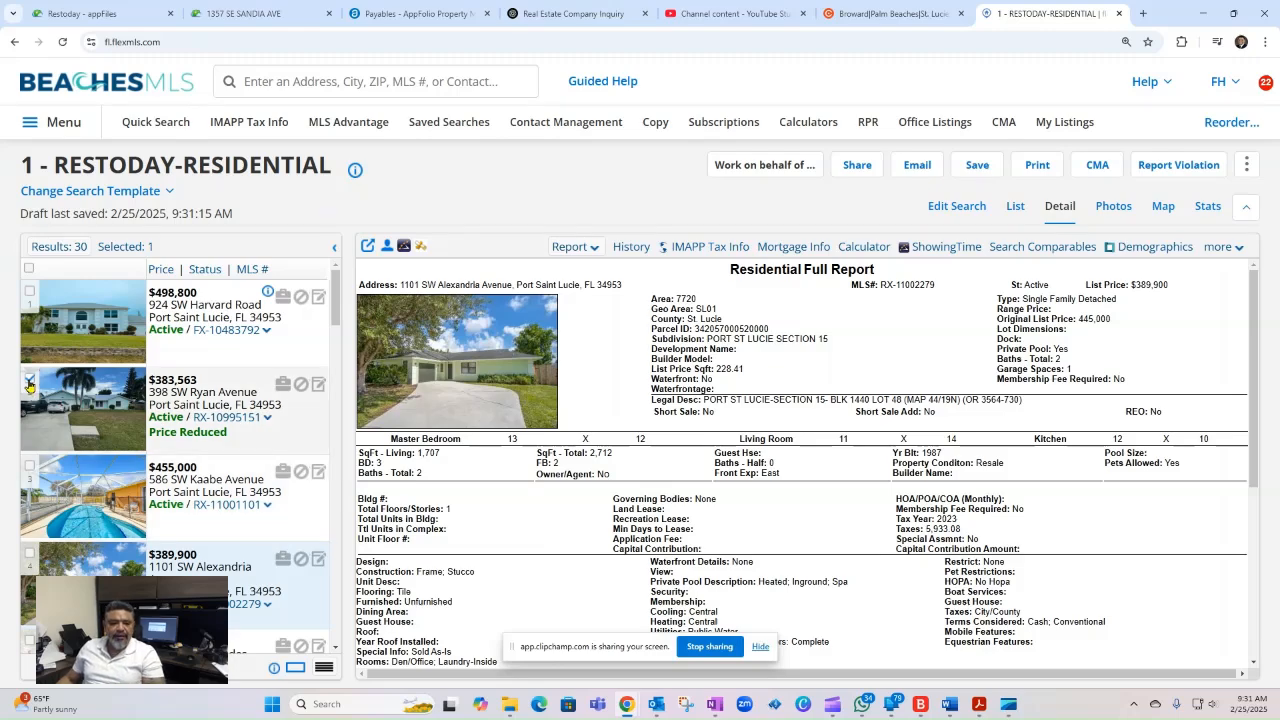
{"action": "left_click", "coordinate": [29, 552]}
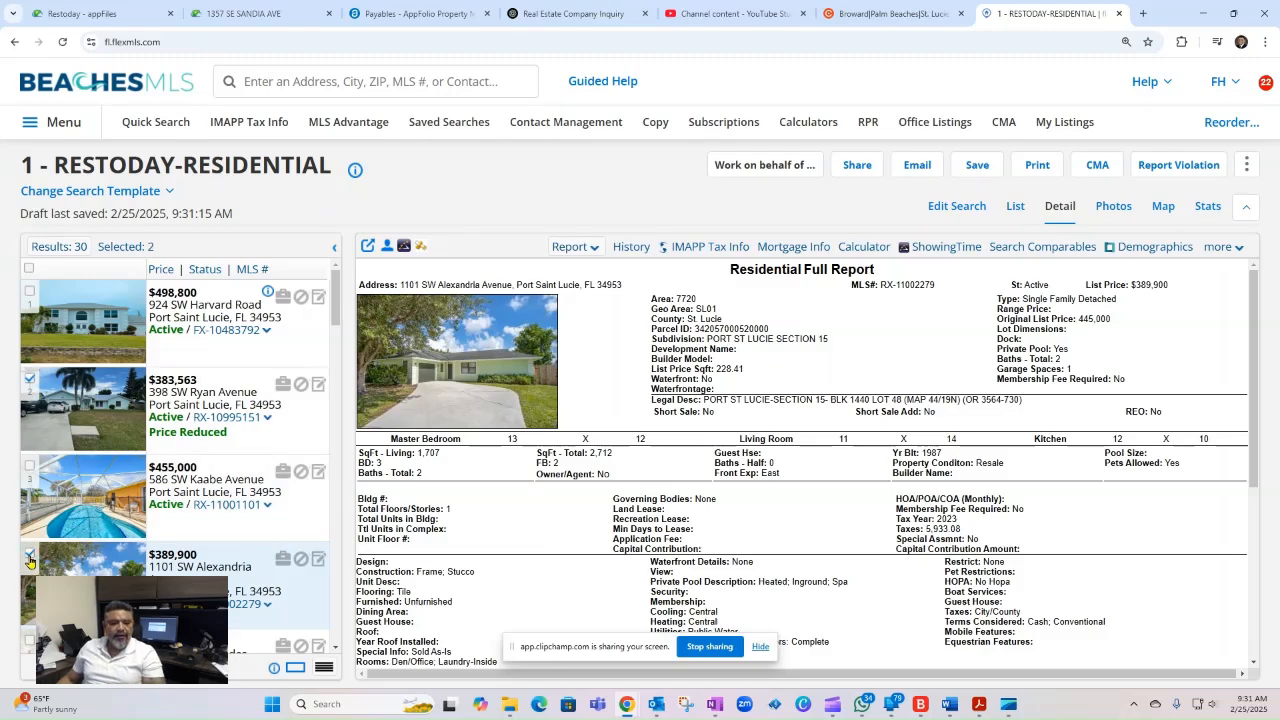
{"action": "left_click", "coordinate": [29, 269]}
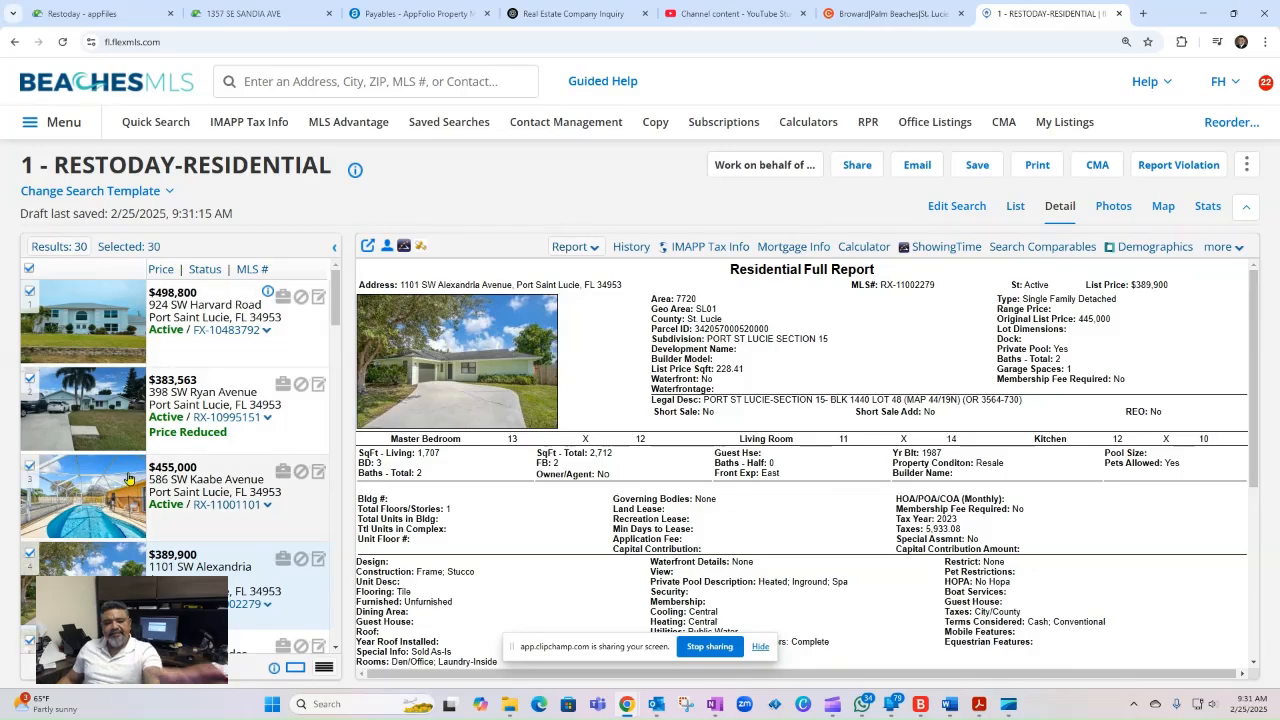
{"action": "scroll", "coordinate": [128, 480], "scroll_direction": "down", "scroll_amount": 5}
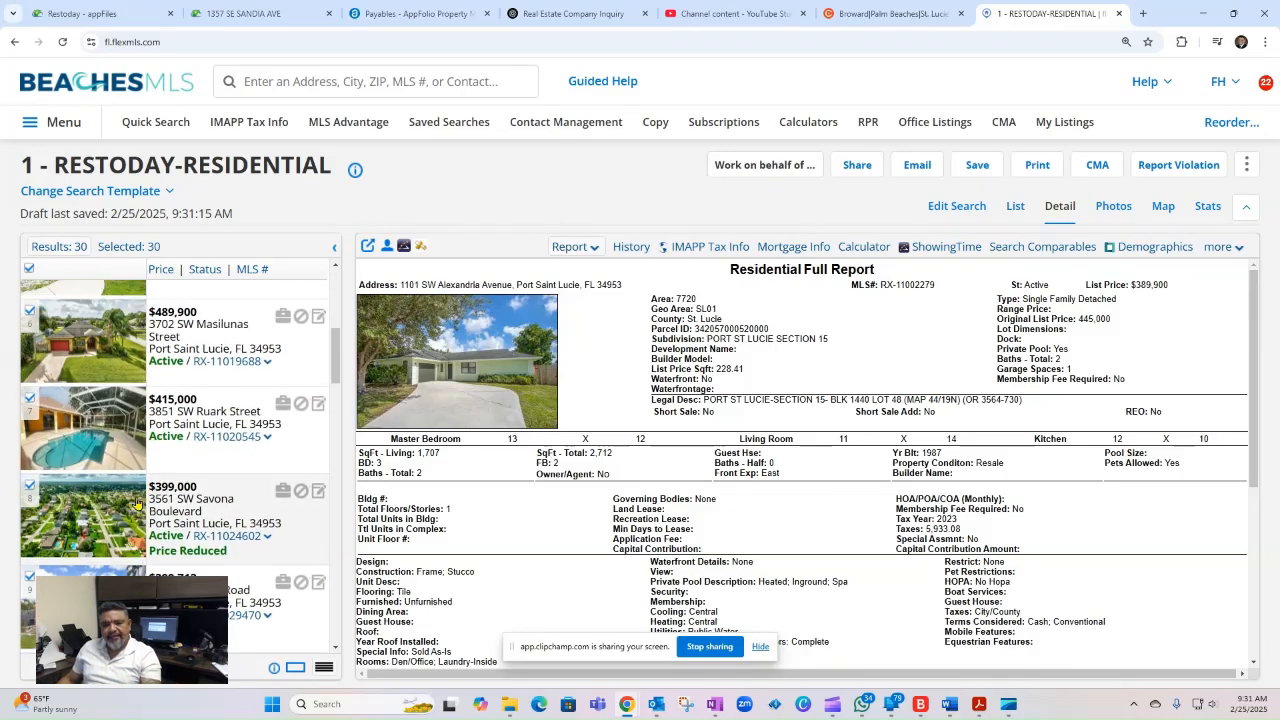
{"action": "scroll", "coordinate": [137, 502], "scroll_direction": "up", "scroll_amount": 5}
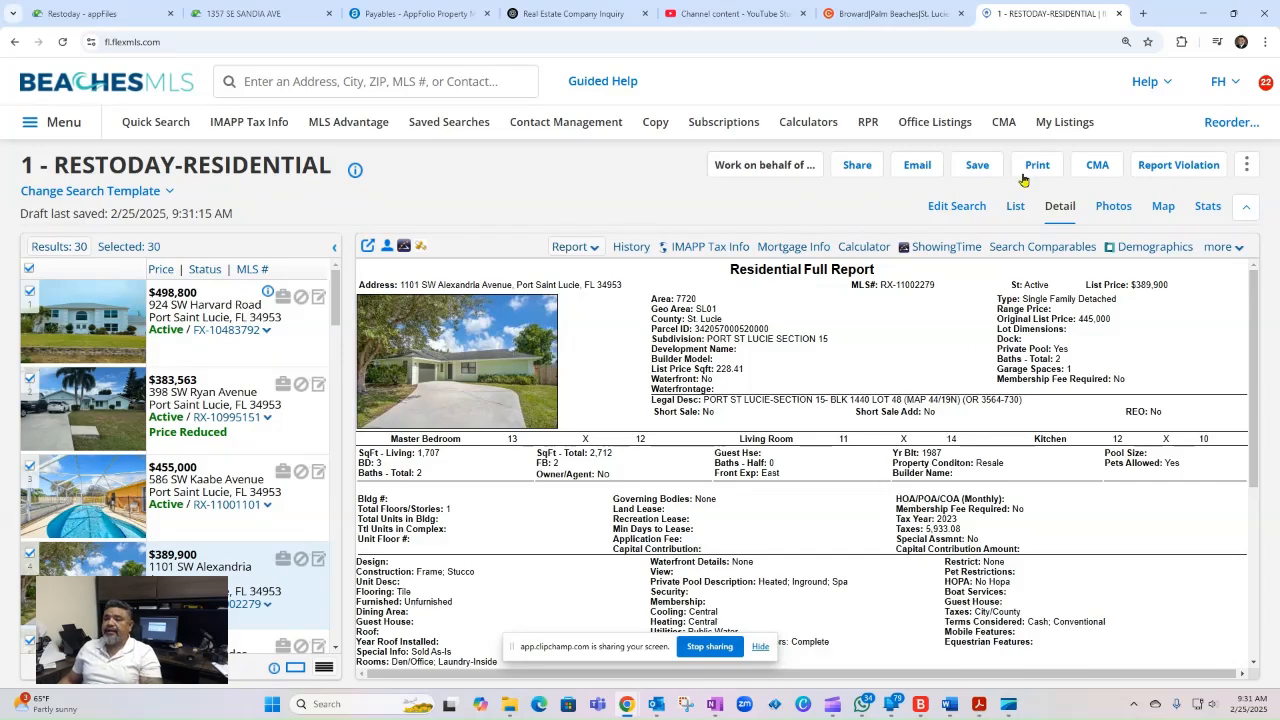
- Start saving the search as a new saved search and enter the client's full name as its name
{"action": "left_click", "coordinate": [979, 166]}
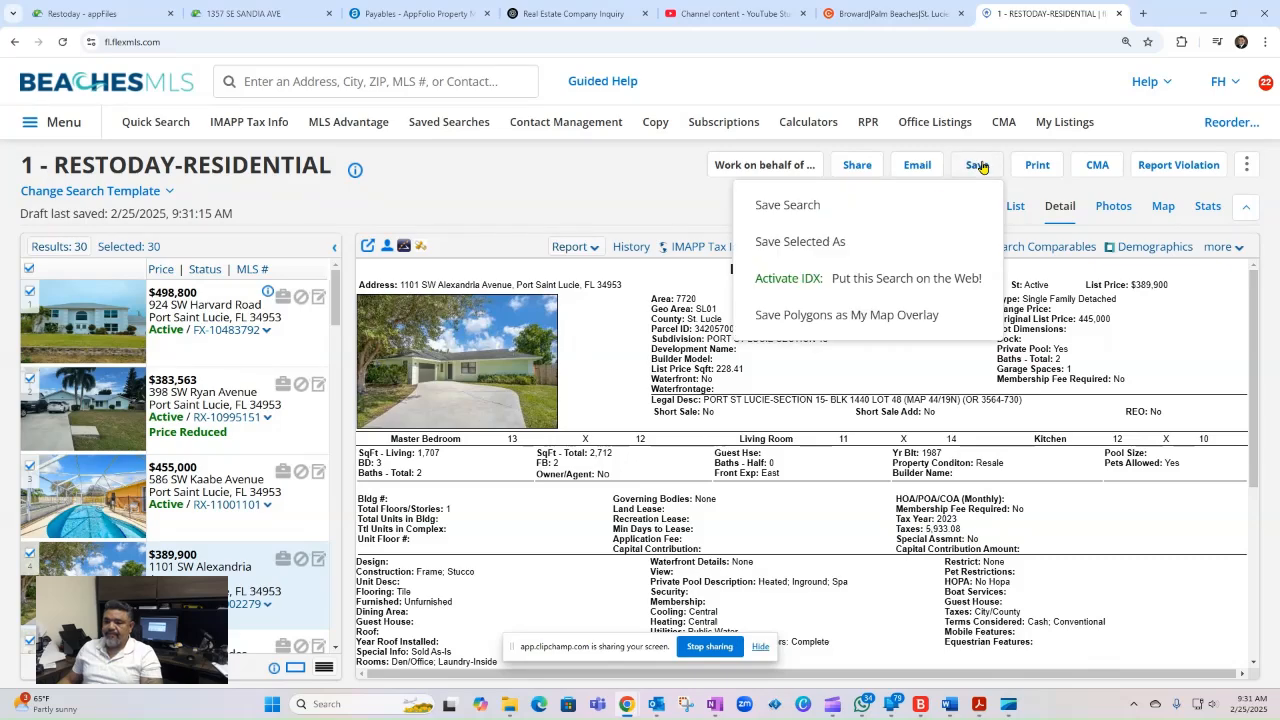
{"action": "left_click", "coordinate": [778, 206]}
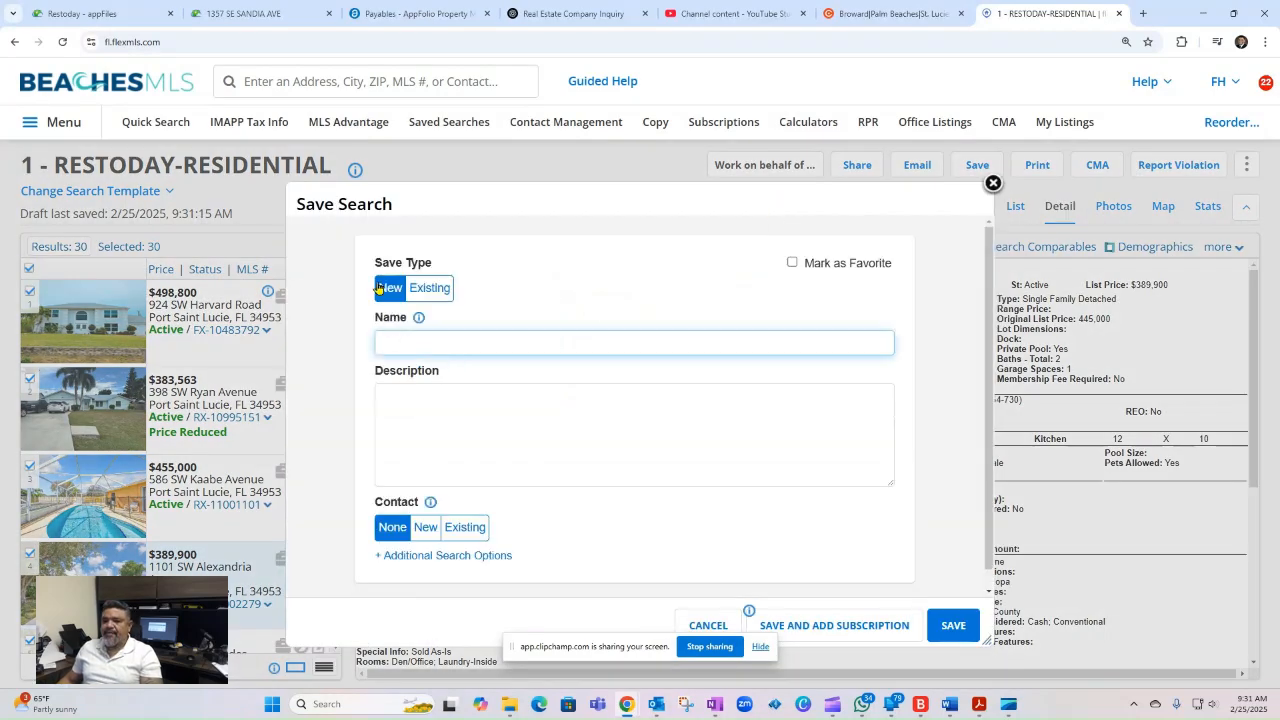
{"action": "left_click", "coordinate": [401, 343]}
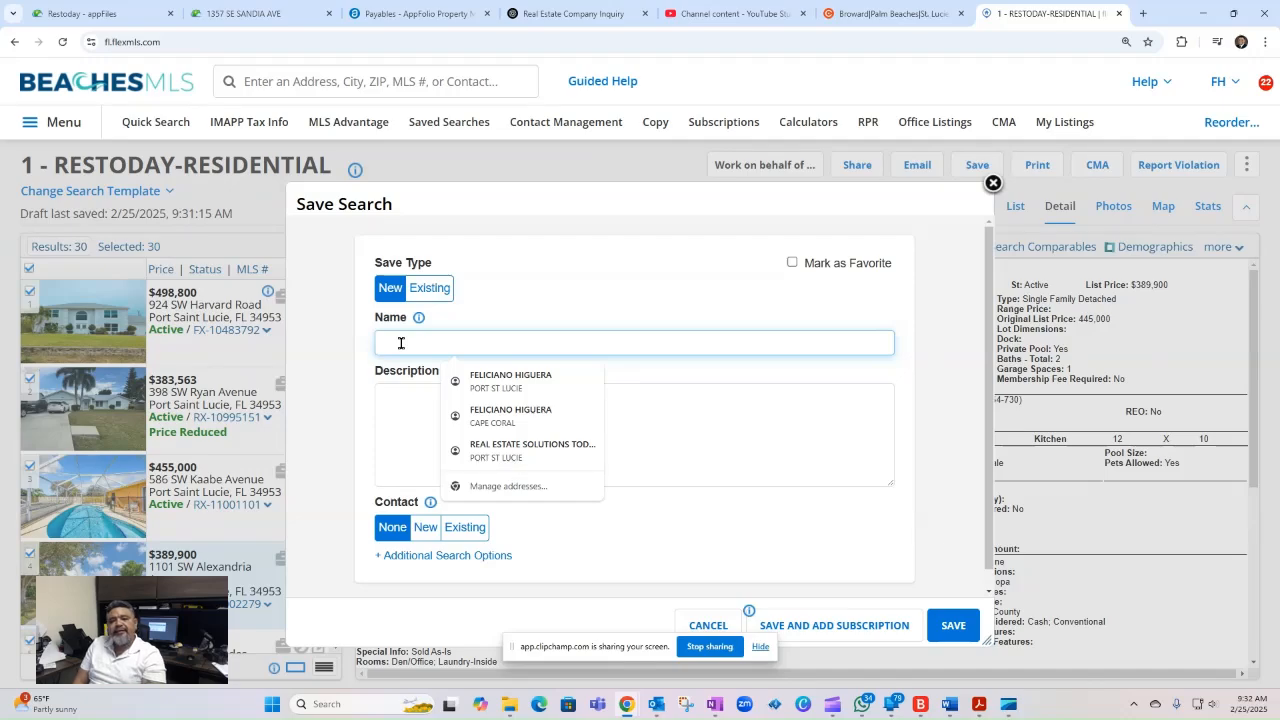
{"action": "type", "text": "jo"}
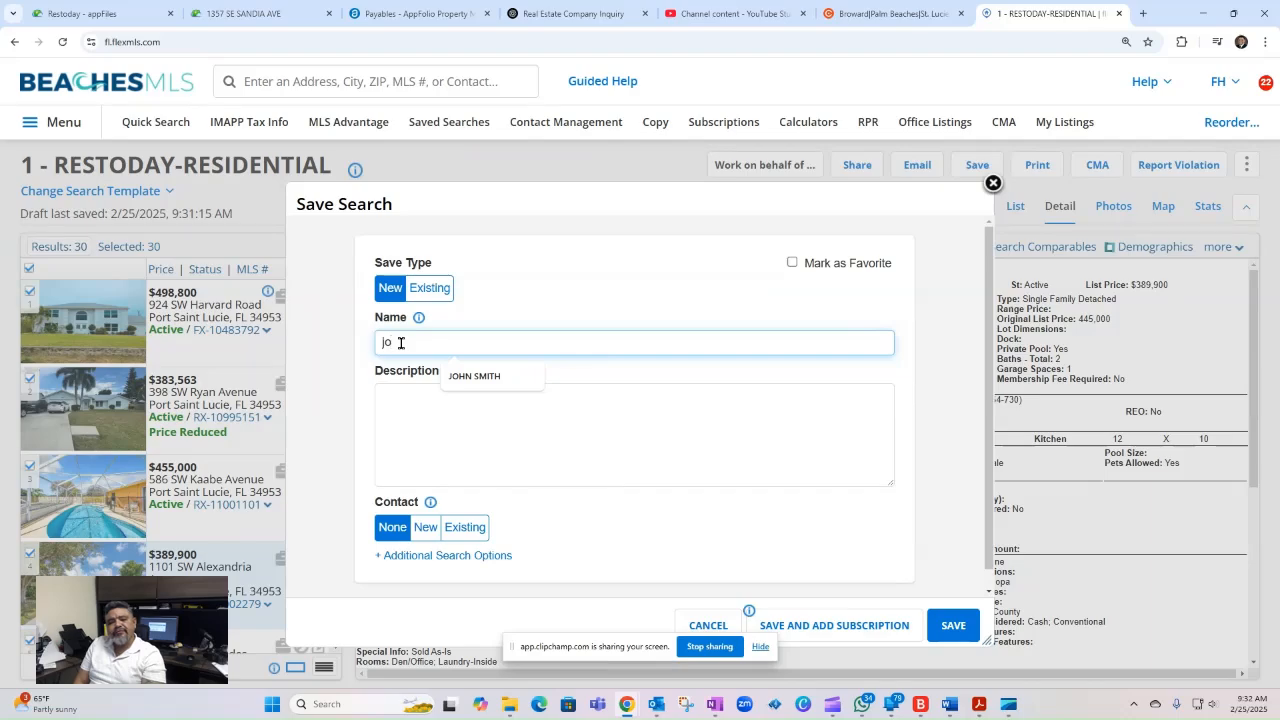
{"action": "key", "text": "BackSpace"}
{"action": "key", "text": "BackSpace"}
{"action": "key", "text": "Caps_Lock"}
{"action": "type", "text": "JOHN SM"}
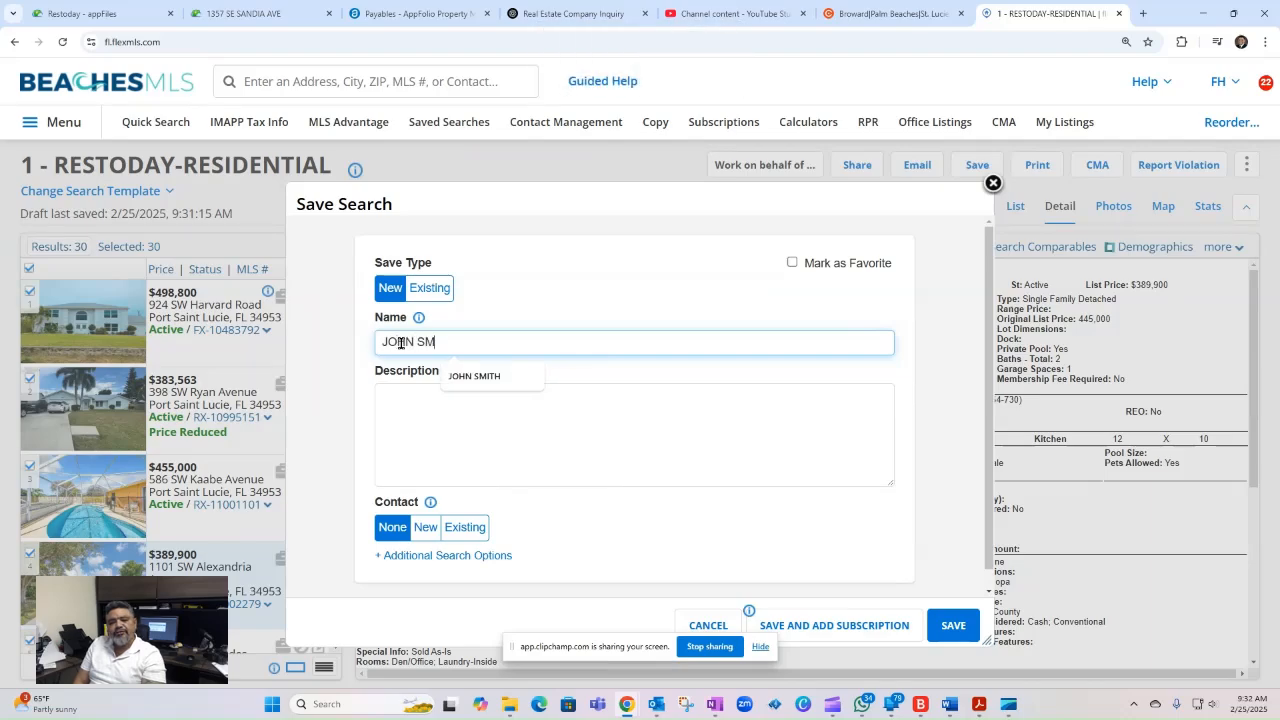
{"action": "type", "text": "ITH"}
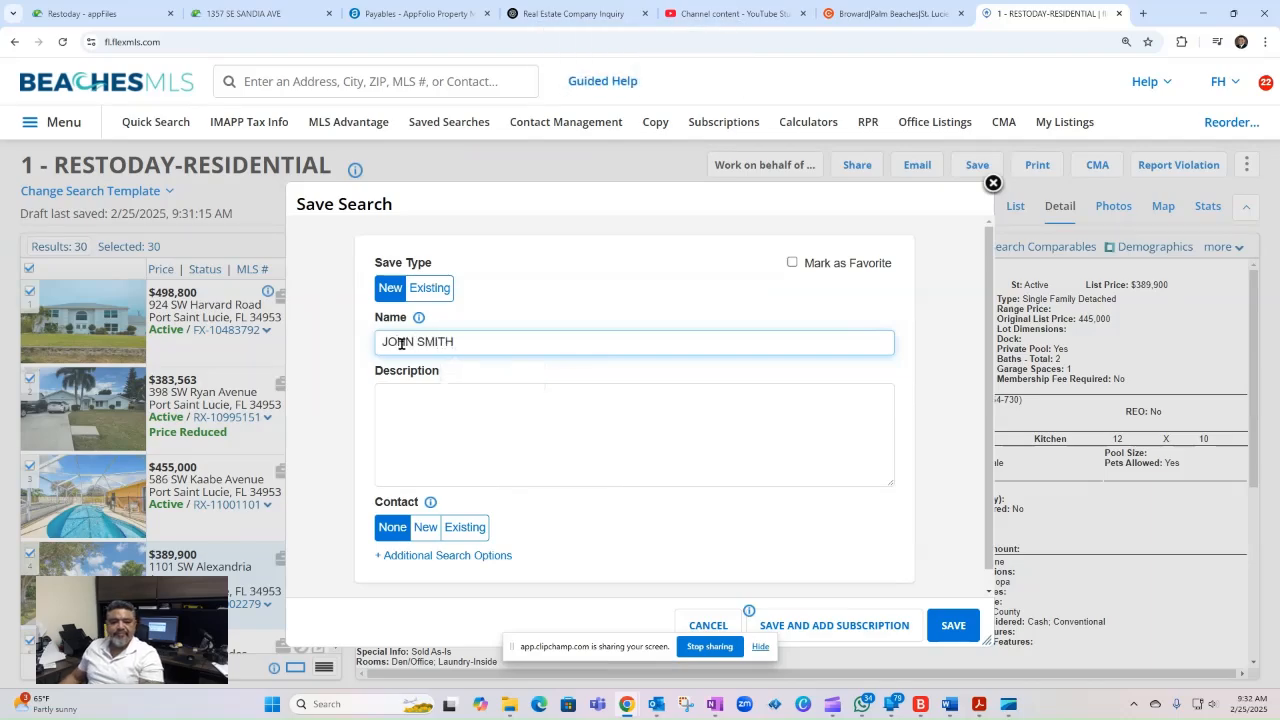
{"action": "left_click", "coordinate": [482, 449]}
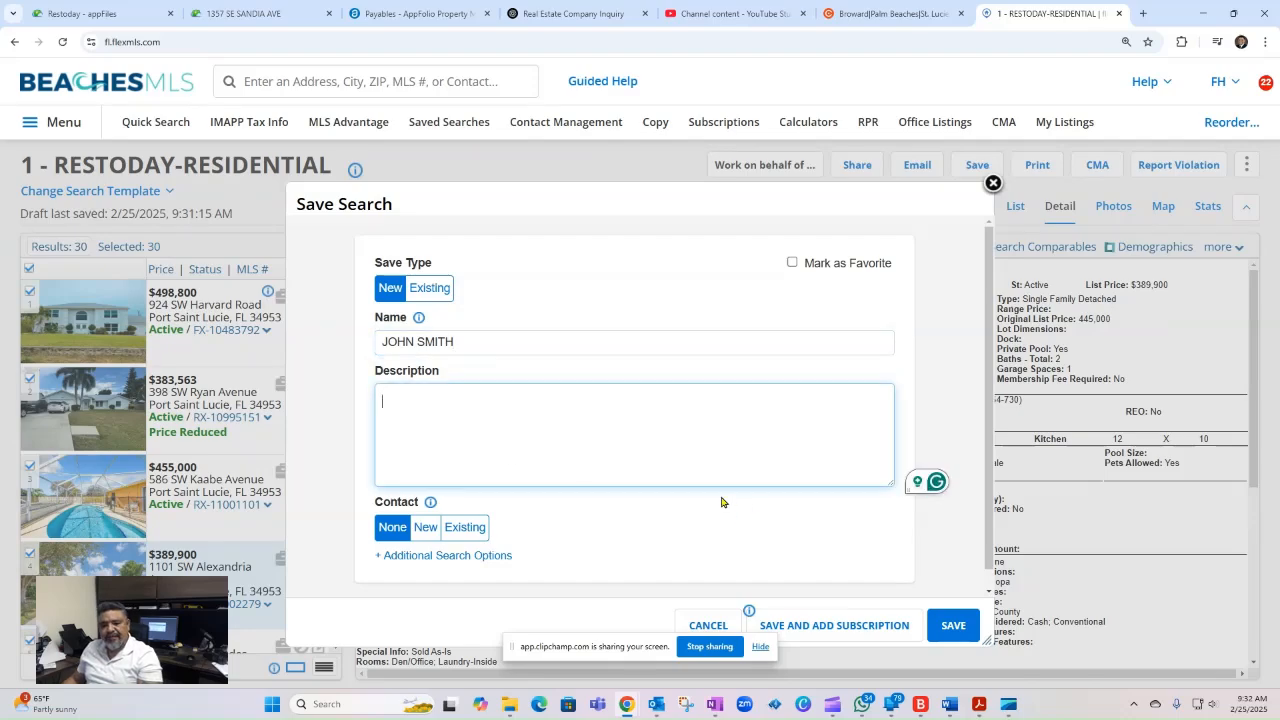
- Try to save the search under the entered client name and add a subscription
{"action": "scroll", "coordinate": [722, 501], "scroll_direction": "down", "scroll_amount": 1}
{"action": "scroll", "coordinate": [712, 485], "scroll_direction": "up", "scroll_amount": 1}
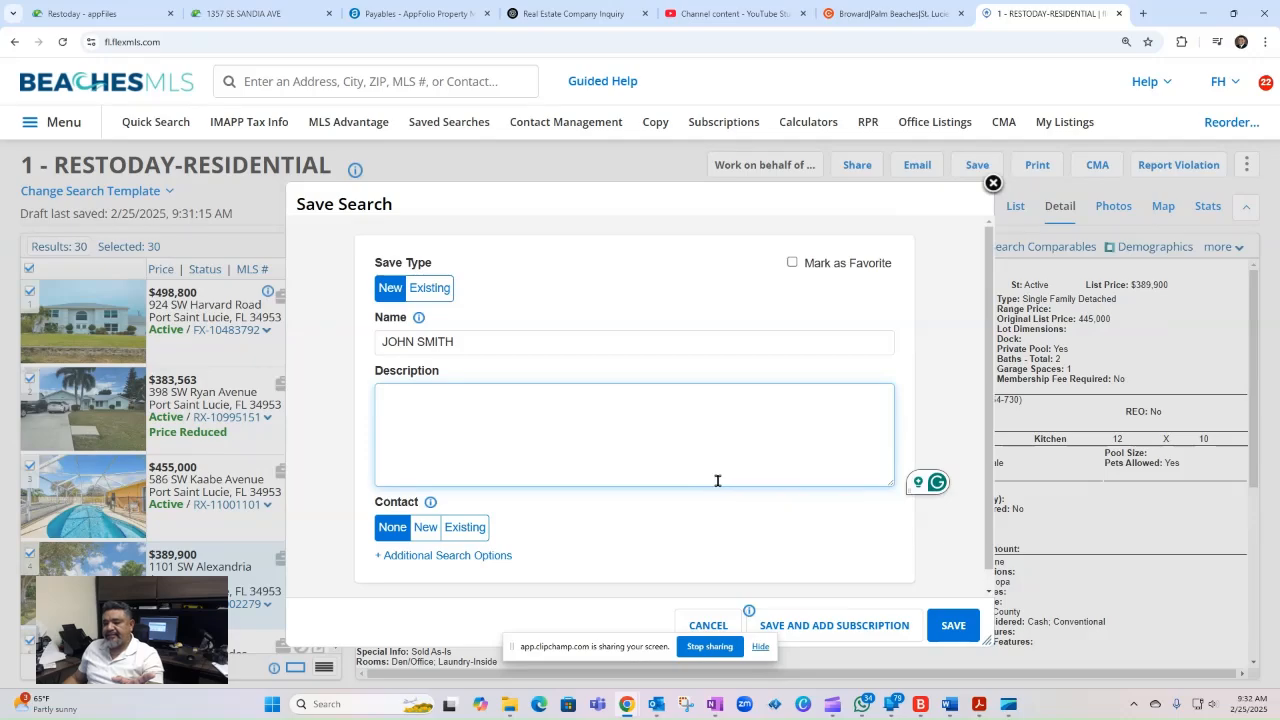
{"action": "scroll", "coordinate": [720, 485], "scroll_direction": "down", "scroll_amount": 1}
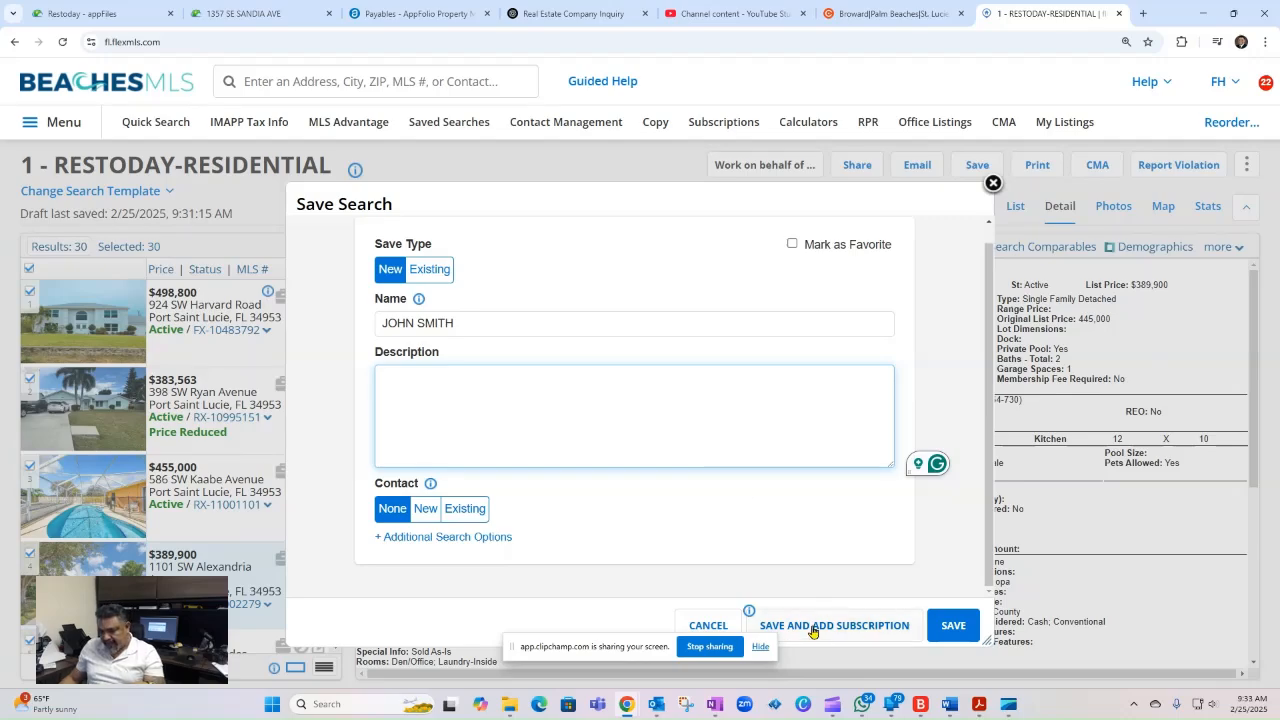
{"action": "left_click", "coordinate": [854, 630]}
{"action": "right_click", "coordinate": [855, 631]}
{"action": "left_click", "coordinate": [827, 629]}
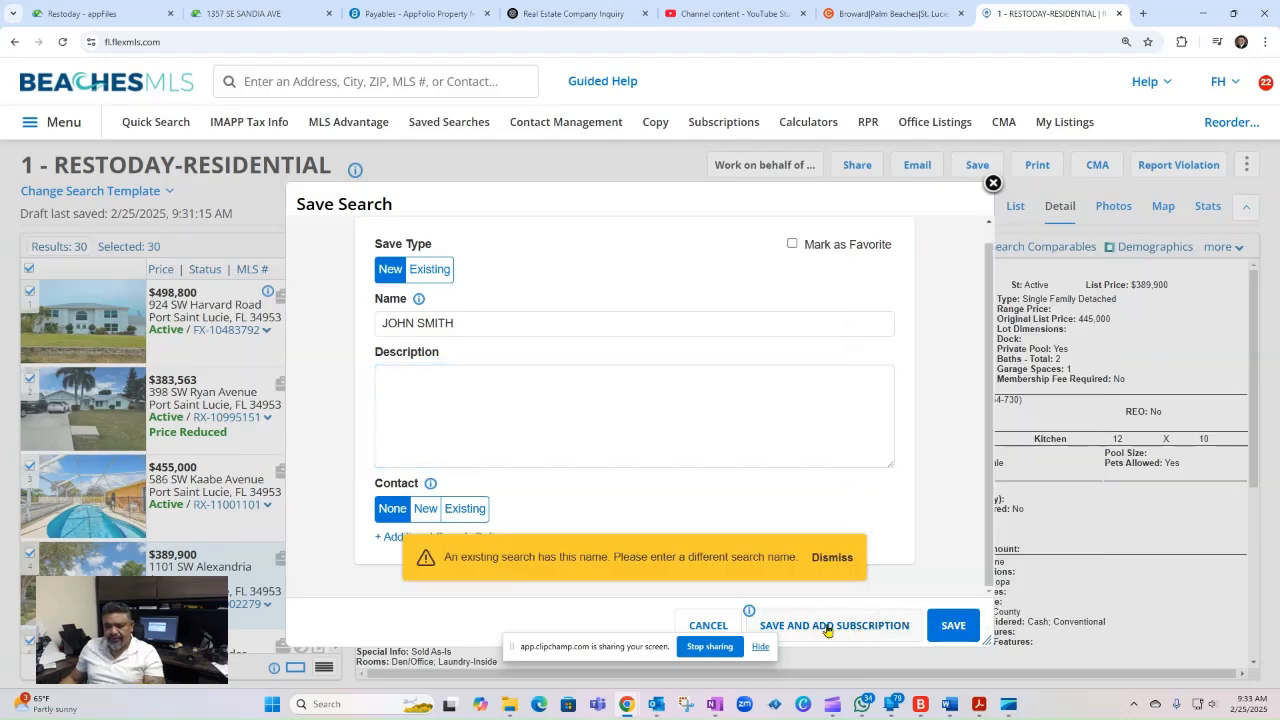
{"action": "left_click", "coordinate": [827, 629]}
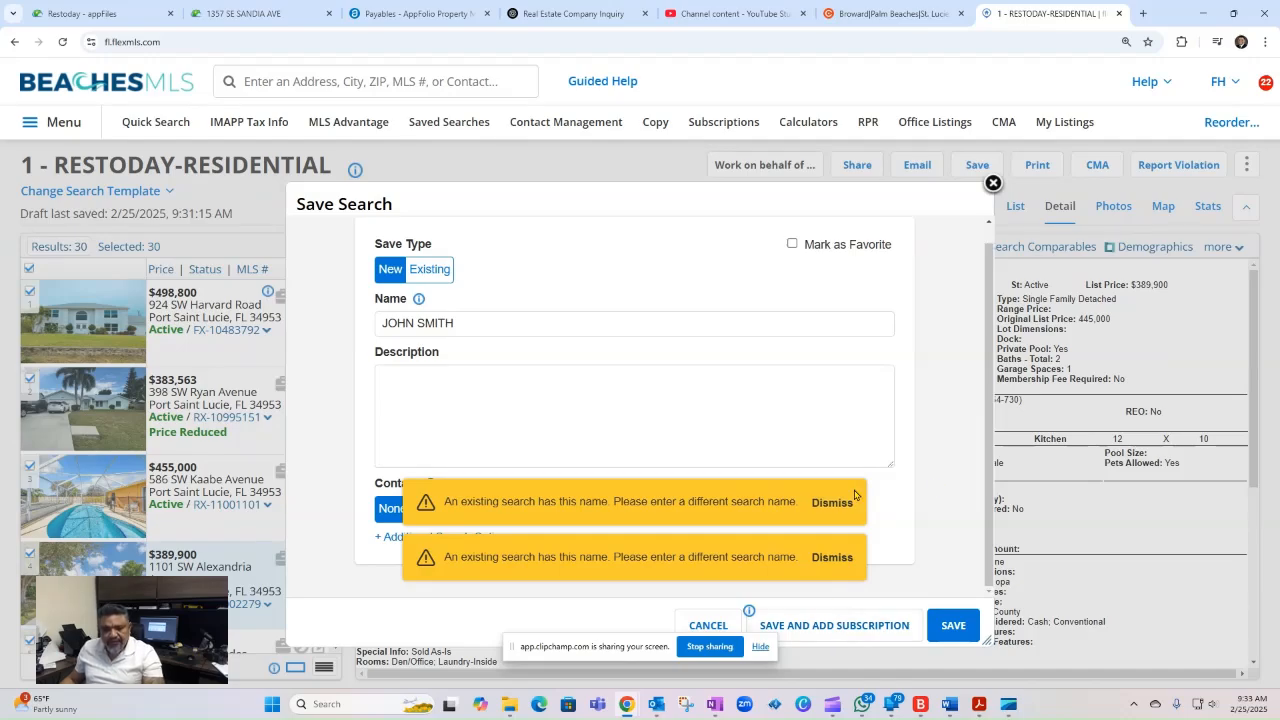
- Replace the search name with a different client's full name and save the search with an added subscription
{"action": "left_click", "coordinate": [474, 327]}
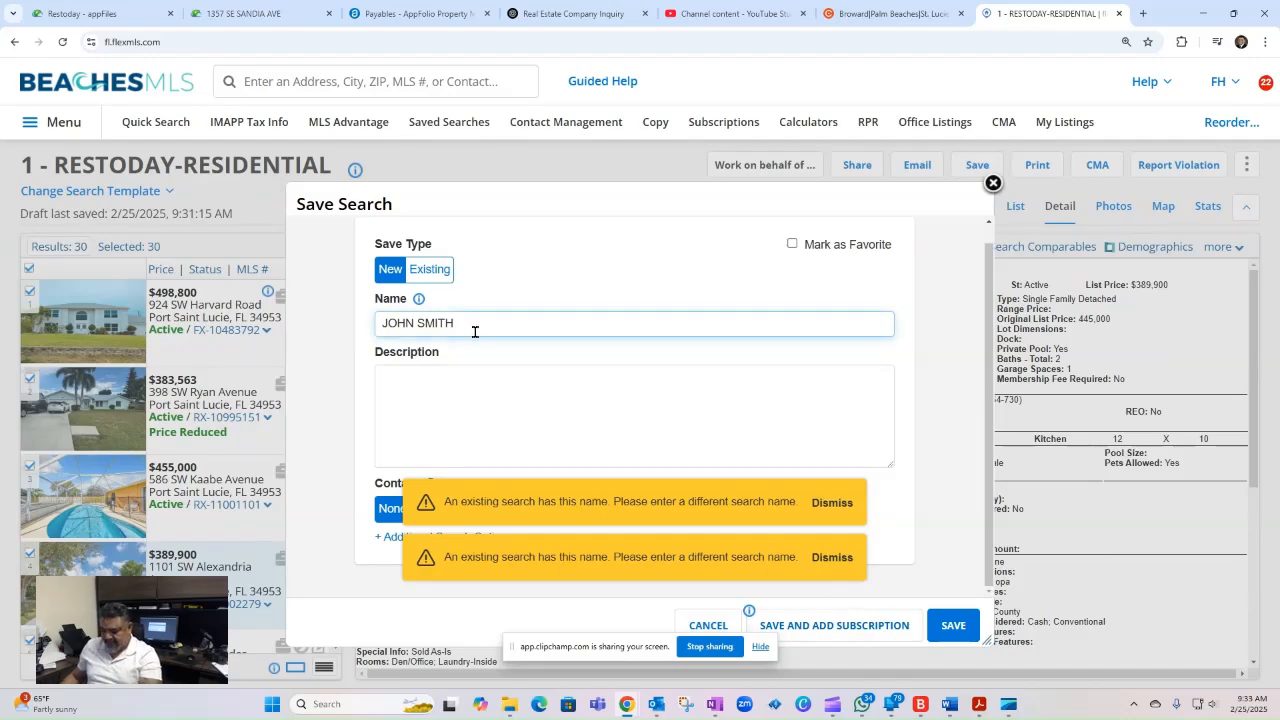
{"action": "key", "text": "BackSpace"}
{"action": "key", "text": "BackSpace"}
{"action": "key", "text": "BackSpace"}
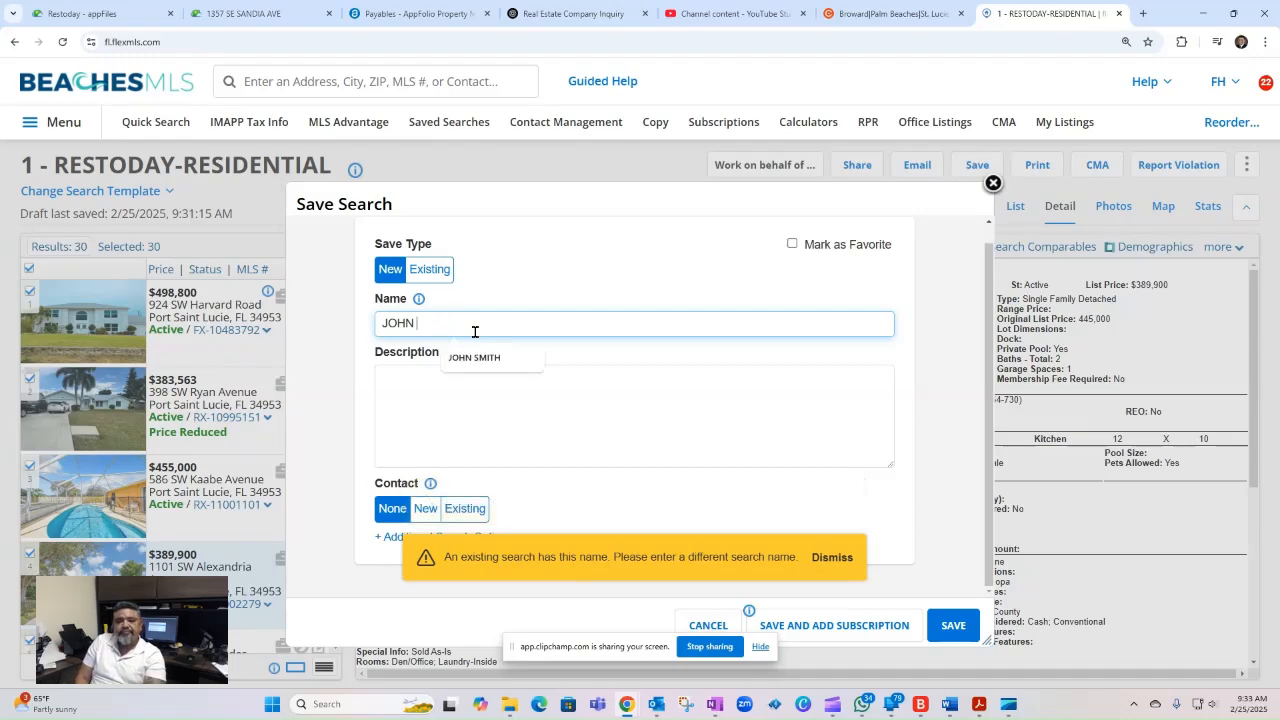
{"action": "key", "text": "BackSpace"}
{"action": "key", "text": "BackSpace"}
{"action": "key", "text": "BackSpace"}
{"action": "key", "text": "BackSpace"}
{"action": "key", "text": "BackSpace"}
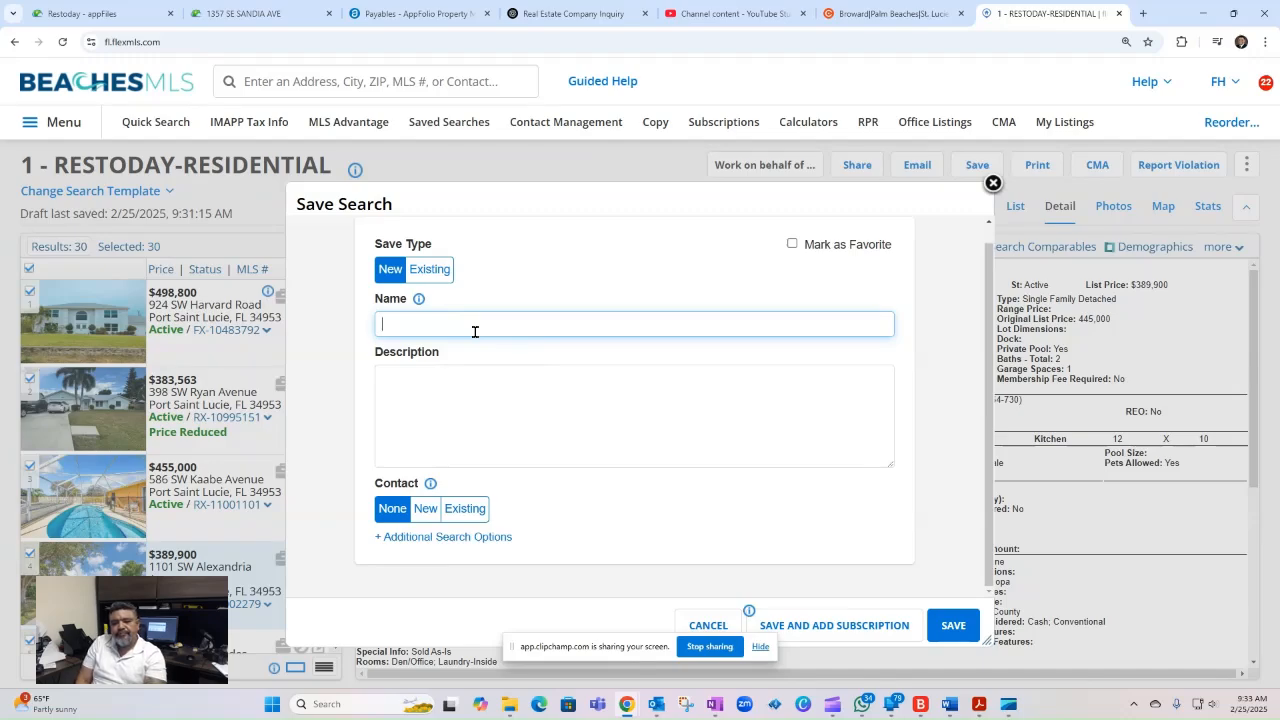
{"action": "type", "text": "MKE"}
{"action": "key", "text": "BackSpace"}
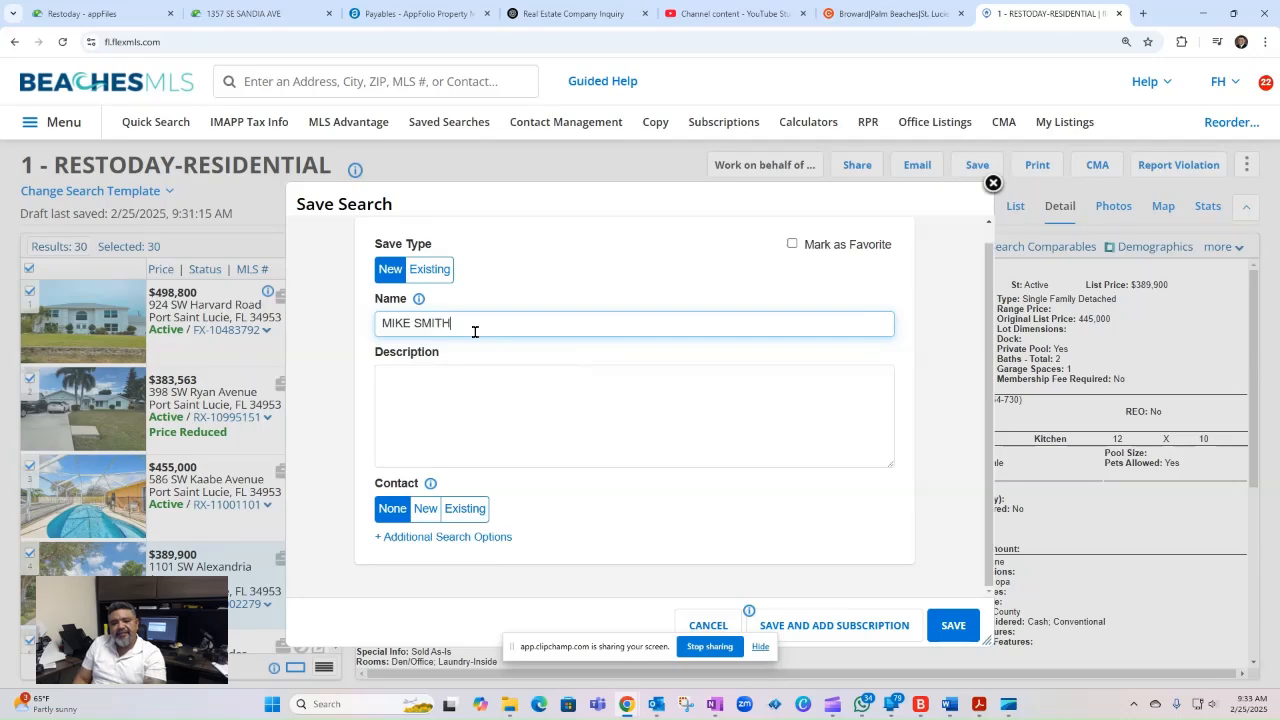
{"action": "left_click", "coordinate": [497, 380]}
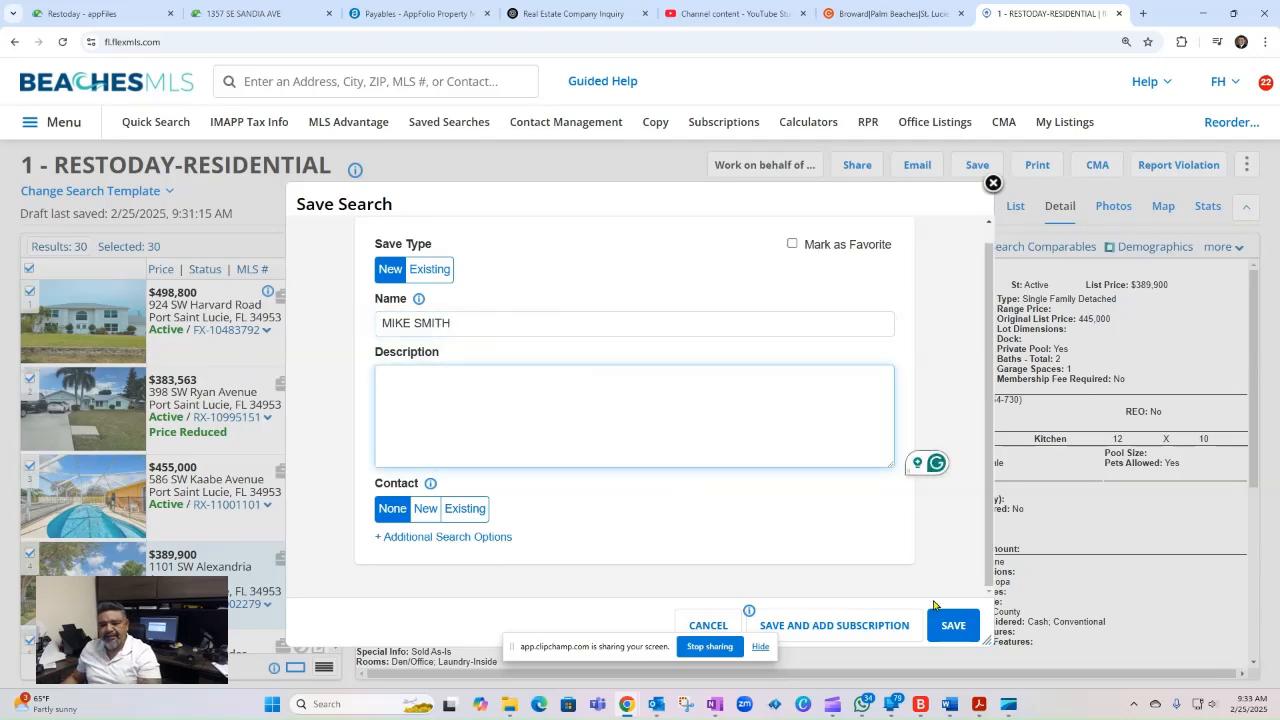
{"action": "left_click", "coordinate": [843, 631]}
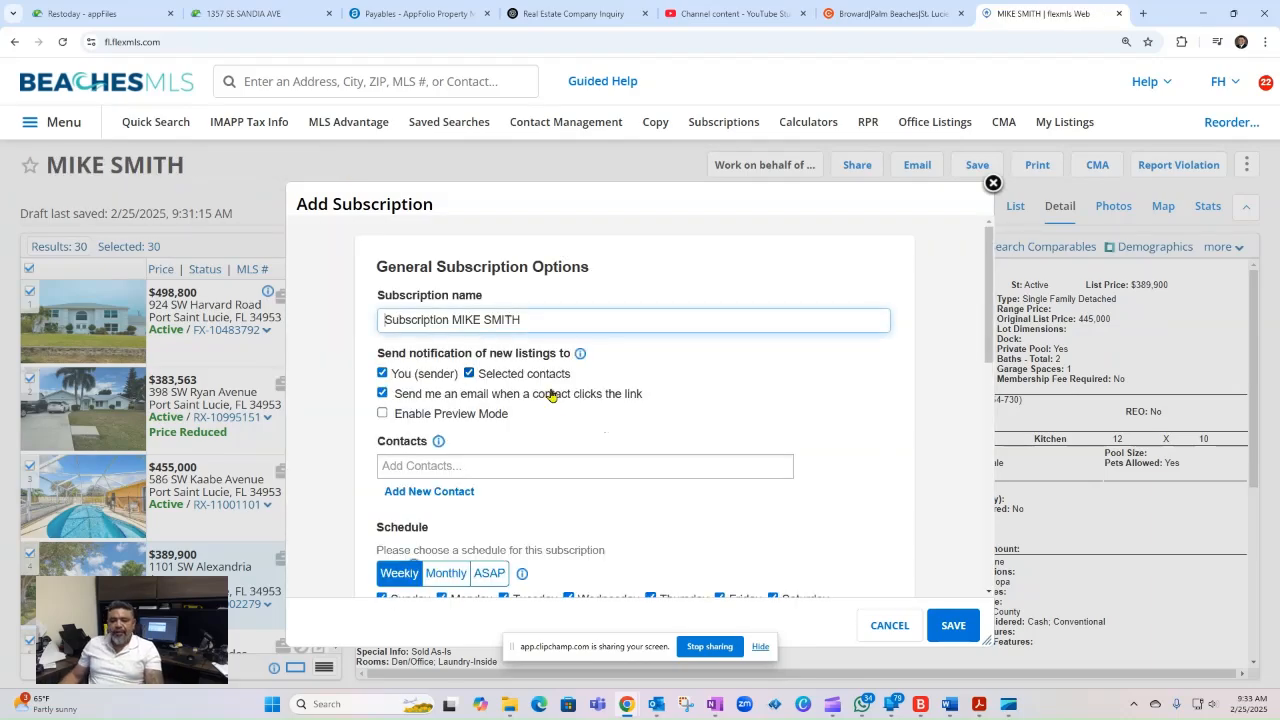
{"action": "left_click", "coordinate": [470, 465]}
{"action": "type", "text": "MIKE"}
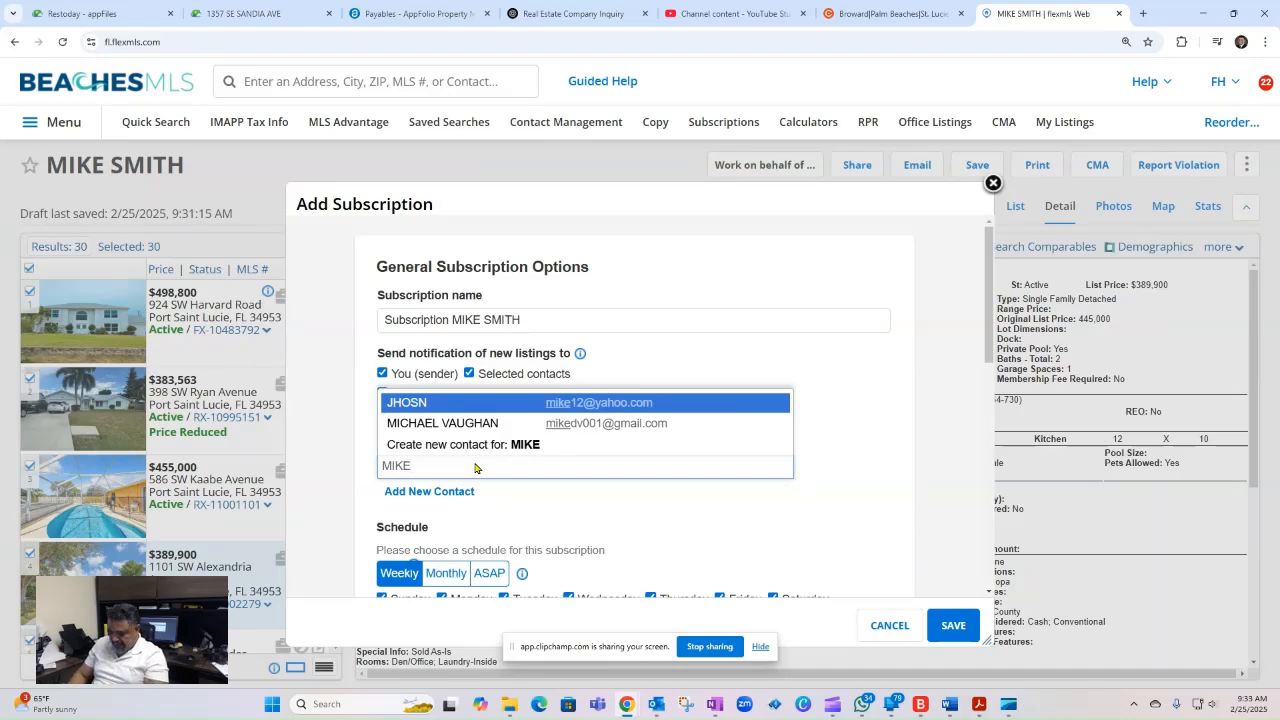
{"action": "key", "text": "BackSpace"}
{"action": "key", "text": "BackSpace"}
{"action": "key", "text": "BackSpace"}
{"action": "key", "text": "BackSpace"}
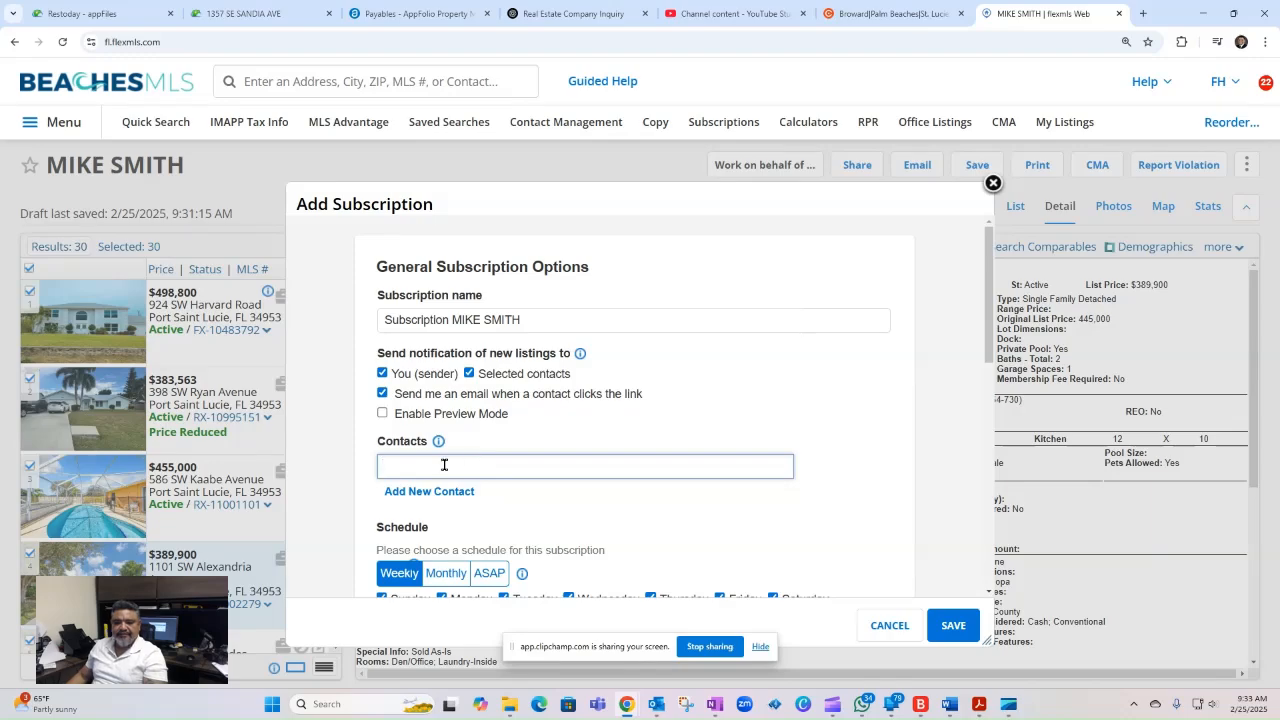
- Add a new contact to the subscription with the client's full name and e-mail address, and save the contact
{"action": "left_click", "coordinate": [433, 494]}
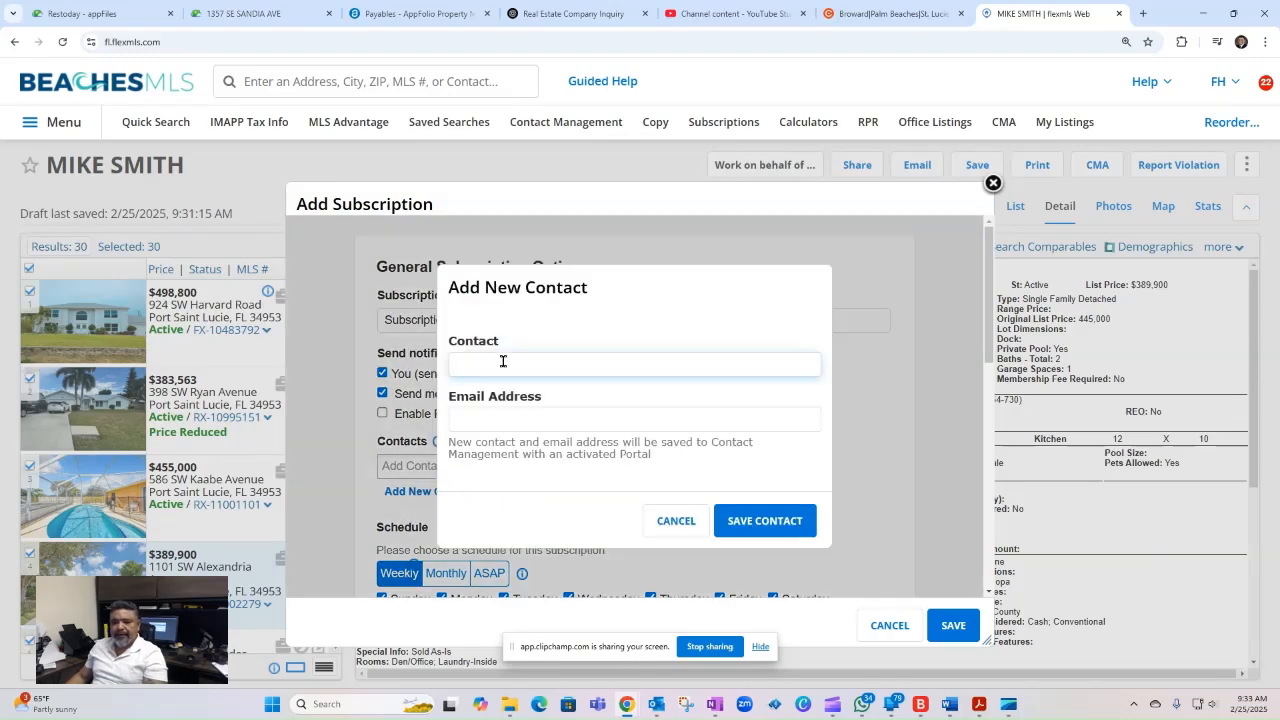
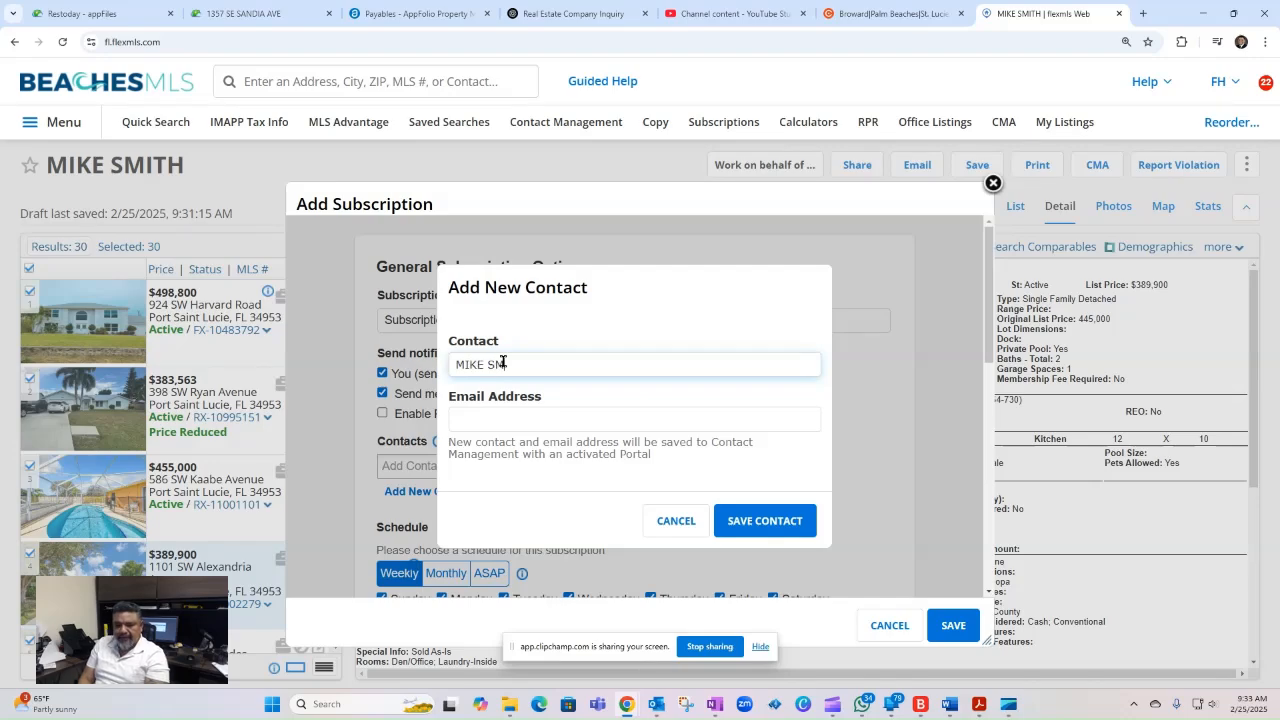
{"action": "key", "text": "Tab"}
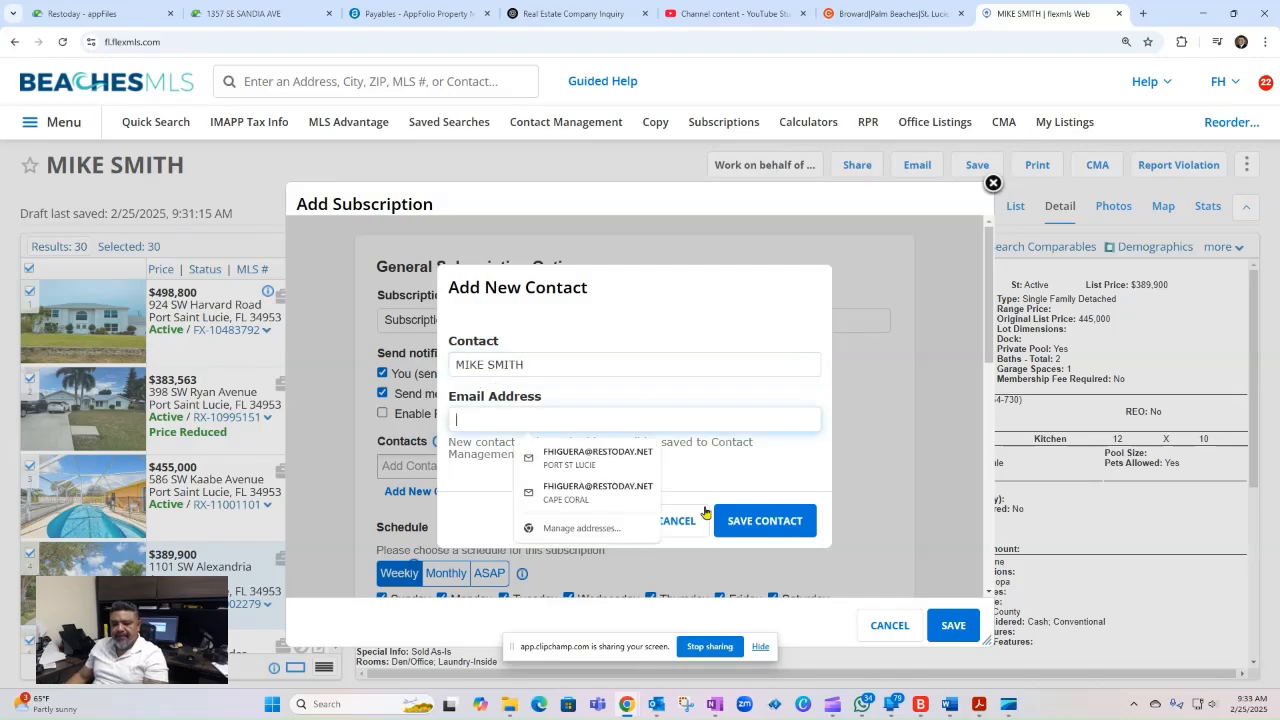
{"action": "left_click", "coordinate": [622, 460]}
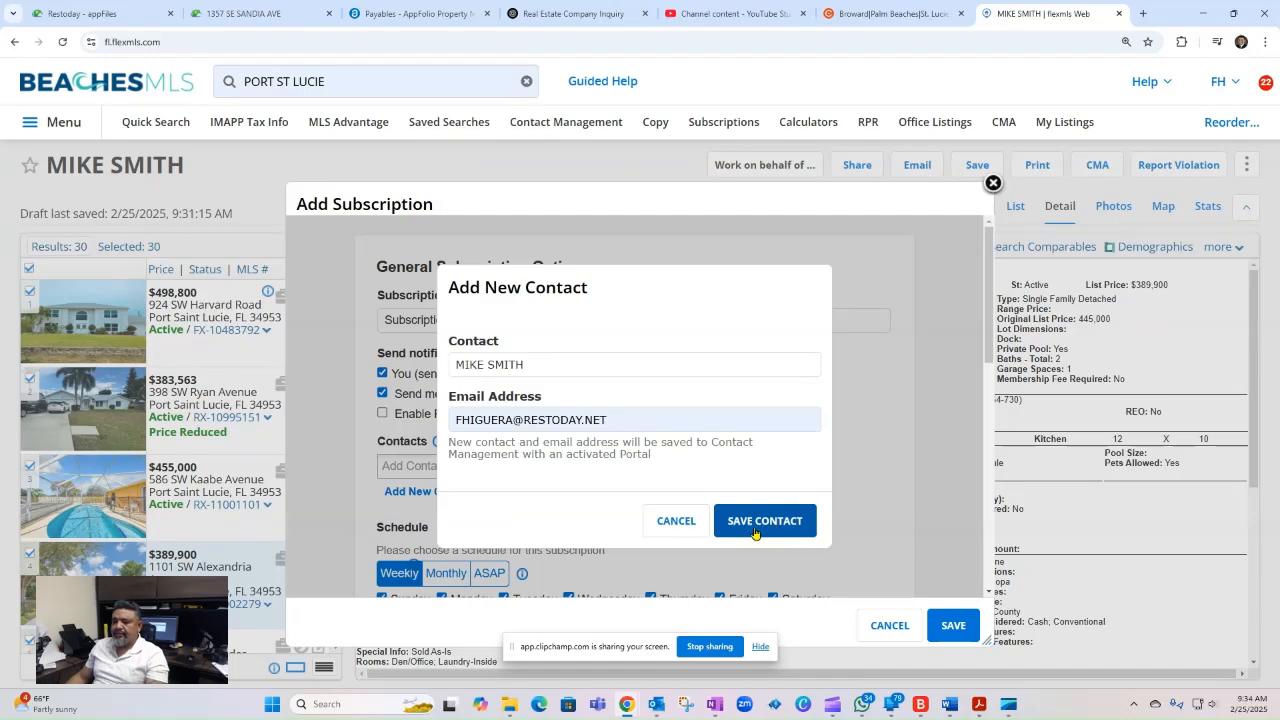
{"action": "left_click", "coordinate": [790, 530]}
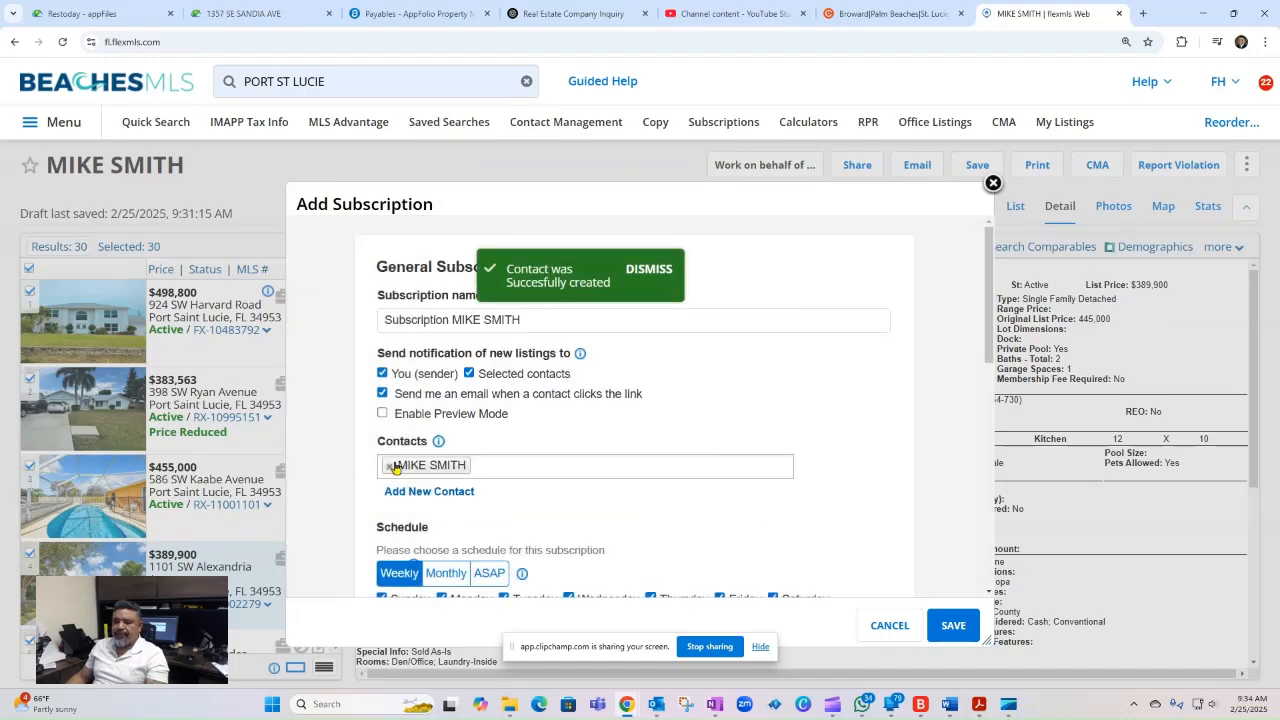
- Switch the subscription schedule to Monthly and view the available days of the month
{"action": "scroll", "coordinate": [634, 511], "scroll_direction": "down", "scroll_amount": 2}
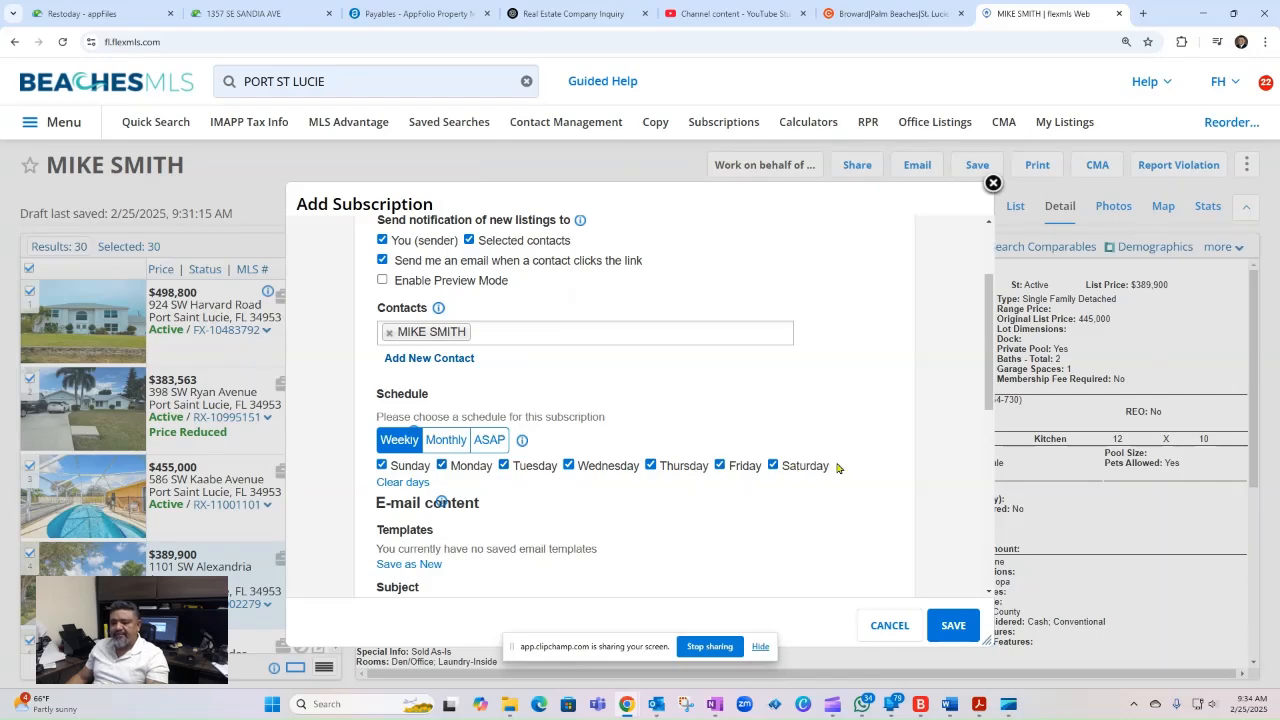
{"action": "left_click", "coordinate": [446, 443]}
{"action": "left_click", "coordinate": [740, 471]}
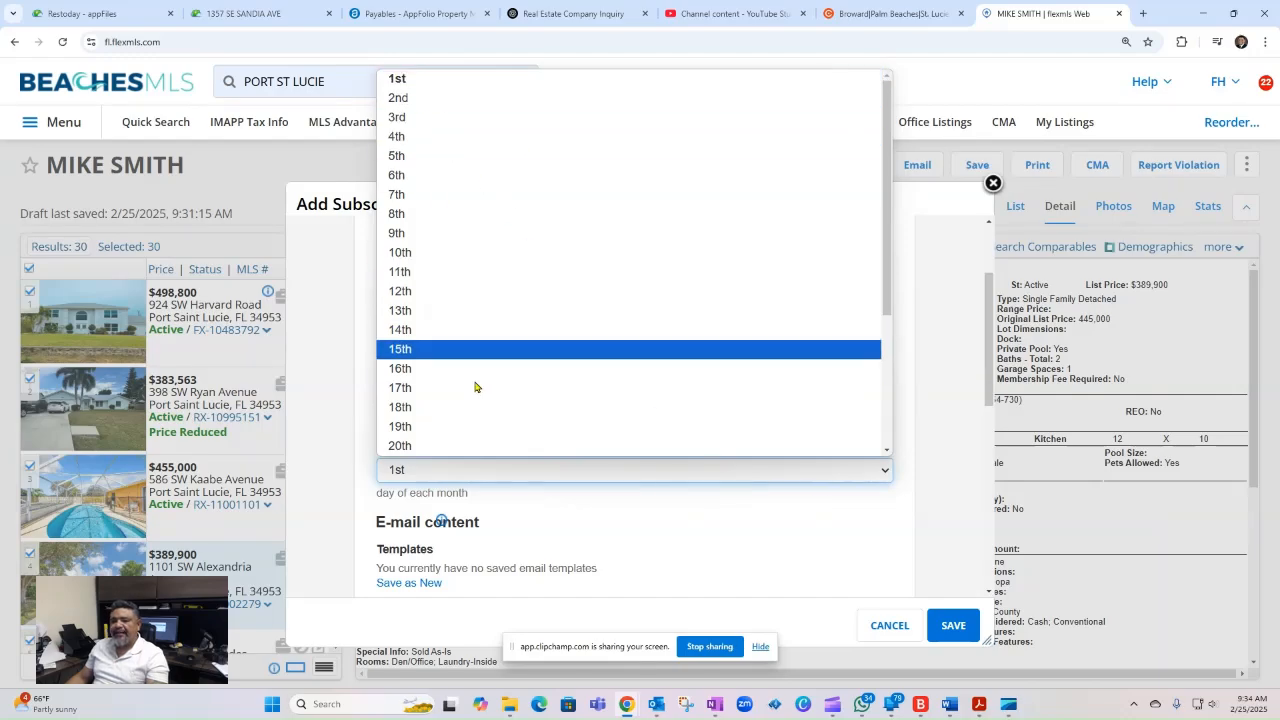
{"action": "left_click", "coordinate": [617, 530]}
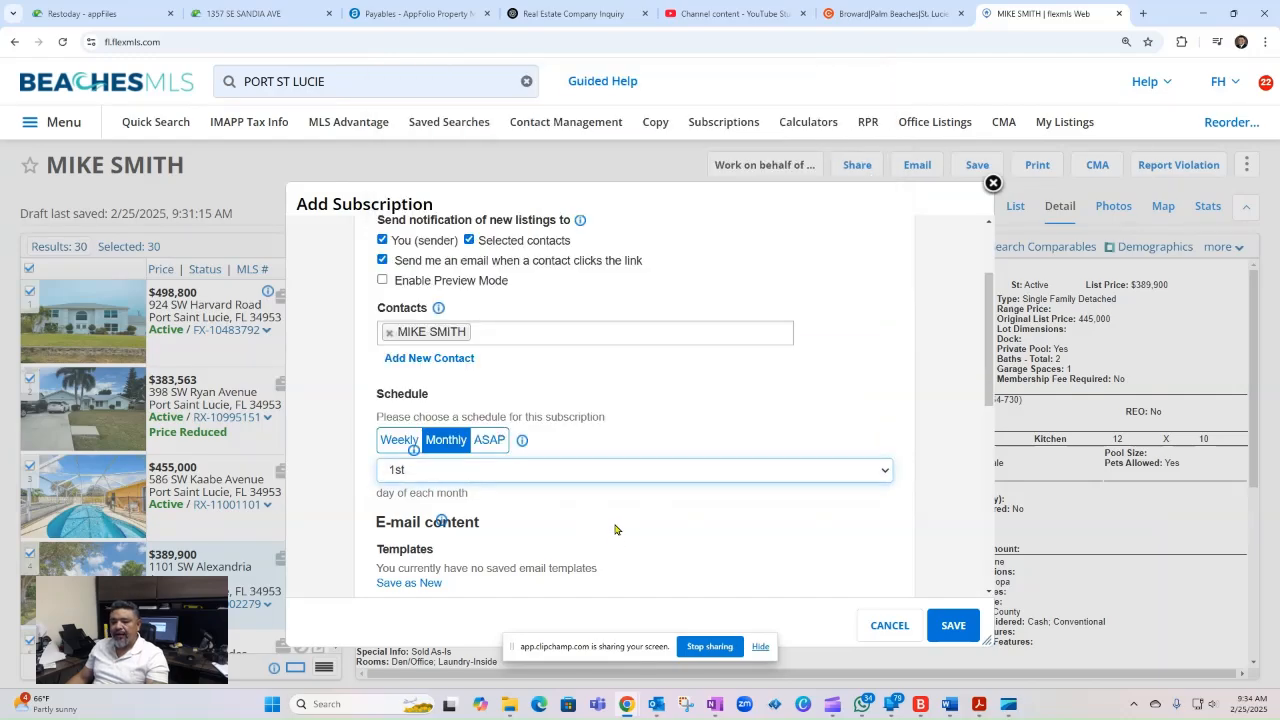
- Set the schedule to ASAP and enter the subject "HELLO [client's first name] BELOW A LIST OF PROPERTIES IN THE ZIP 34953 THANK YOU."
{"action": "left_click", "coordinate": [491, 442]}
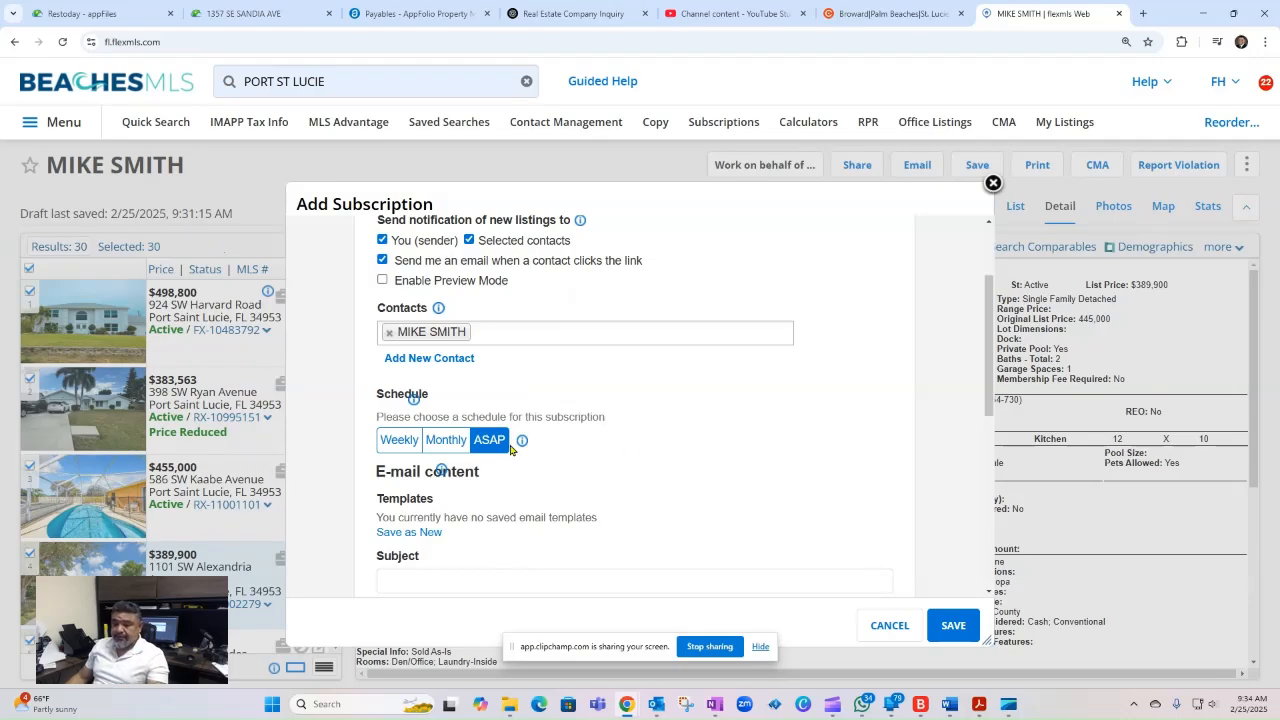
{"action": "scroll", "coordinate": [800, 476], "scroll_direction": "down", "scroll_amount": 2}
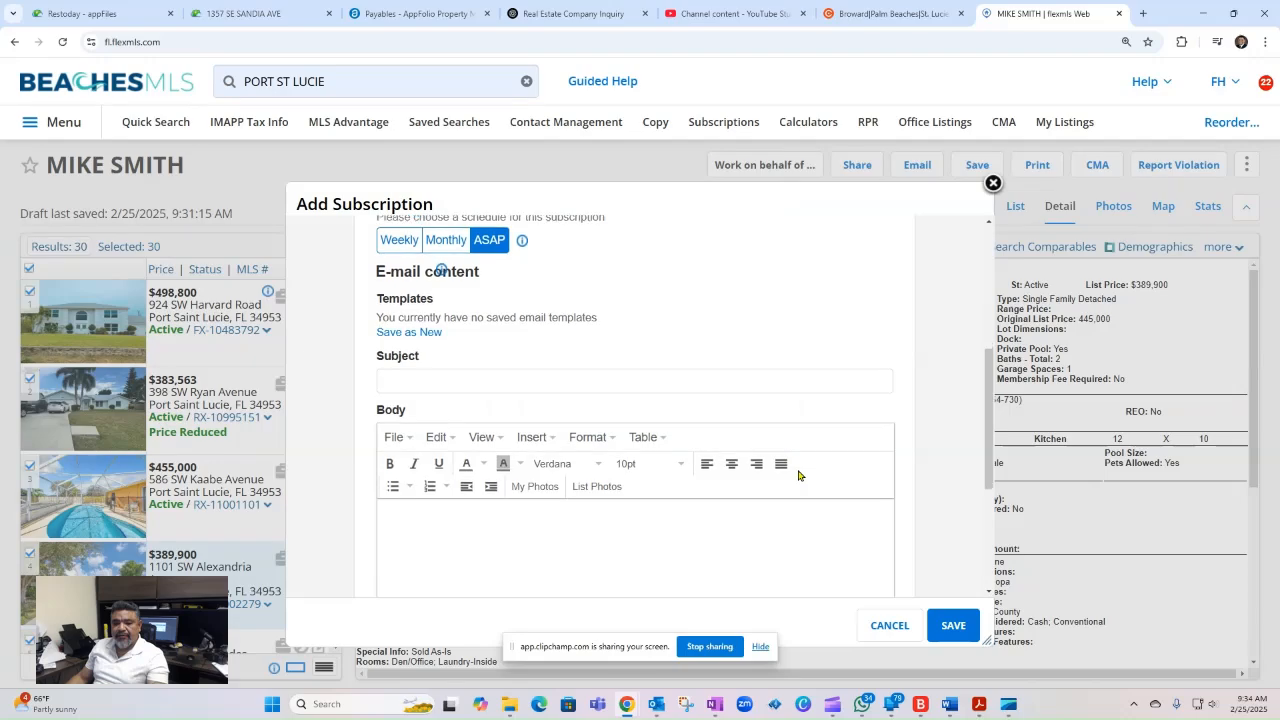
{"action": "left_click", "coordinate": [432, 379]}
{"action": "type", "text": "HE"}
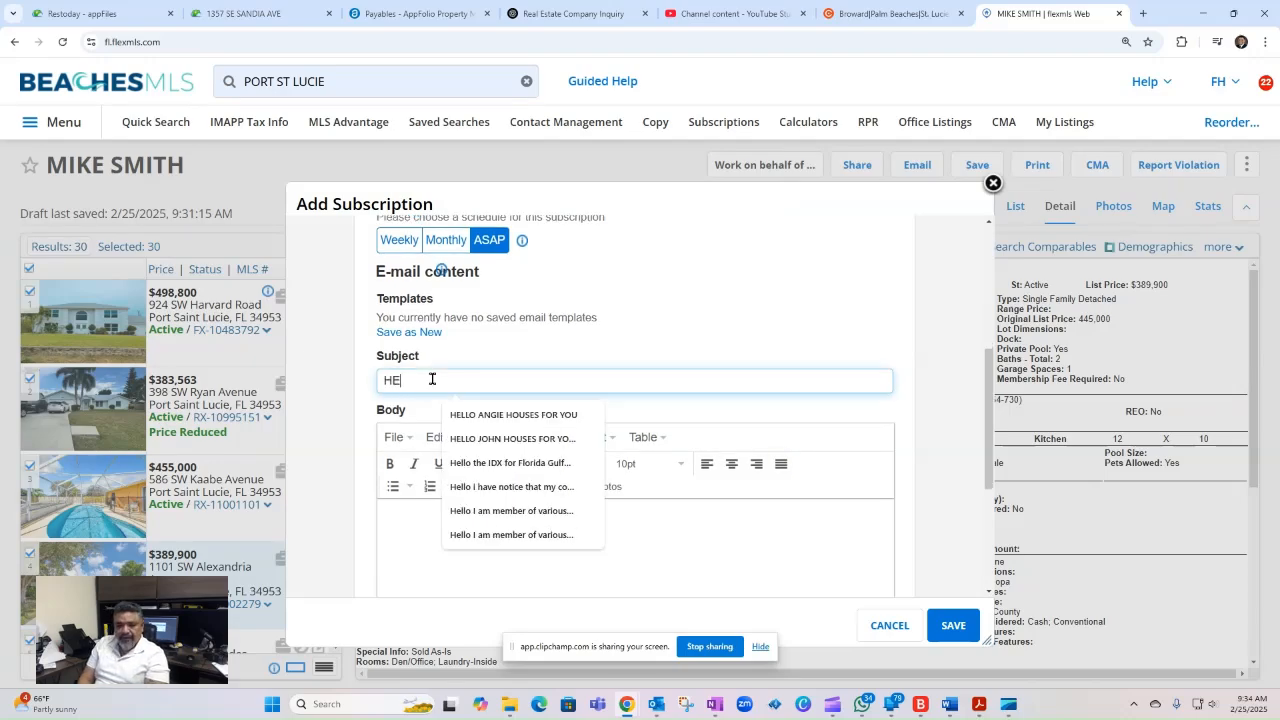
{"action": "type", "text": "LLLO"}
{"action": "key", "text": "BackSpace"}
{"action": "key", "text": "BackSpace"}
{"action": "type", "text": "O"}
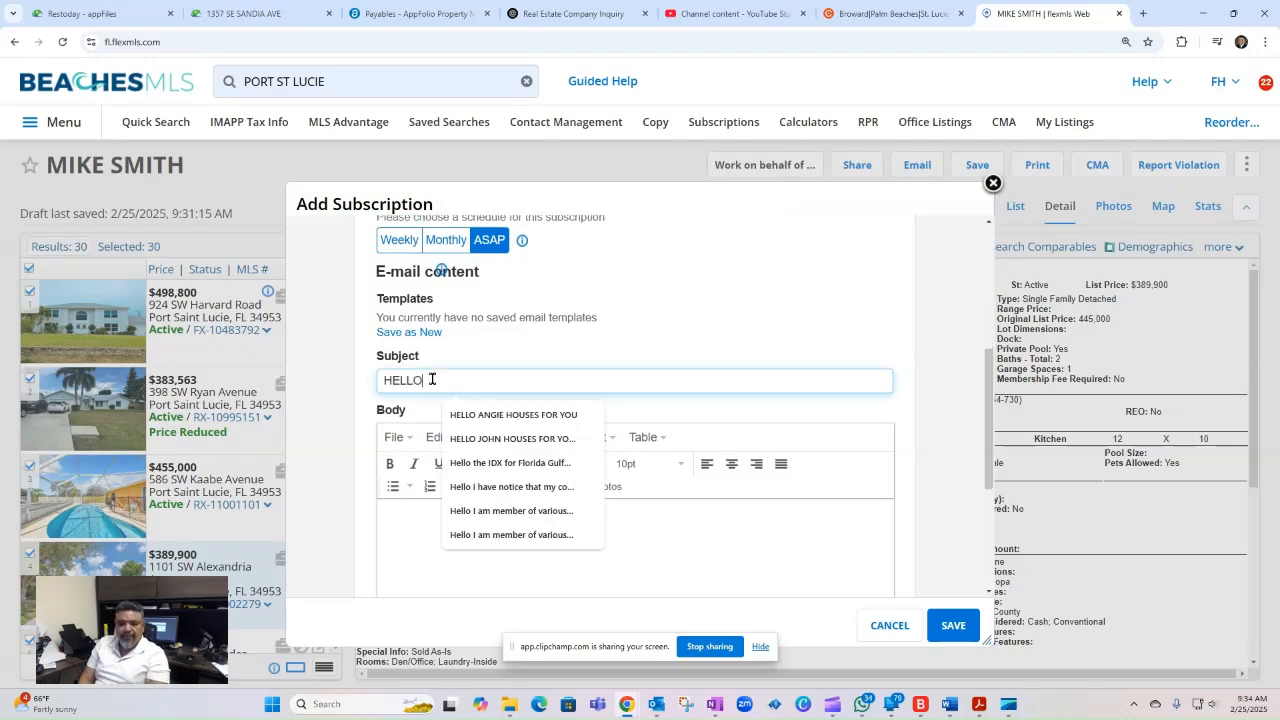
{"action": "type", "text": " MIKE "}
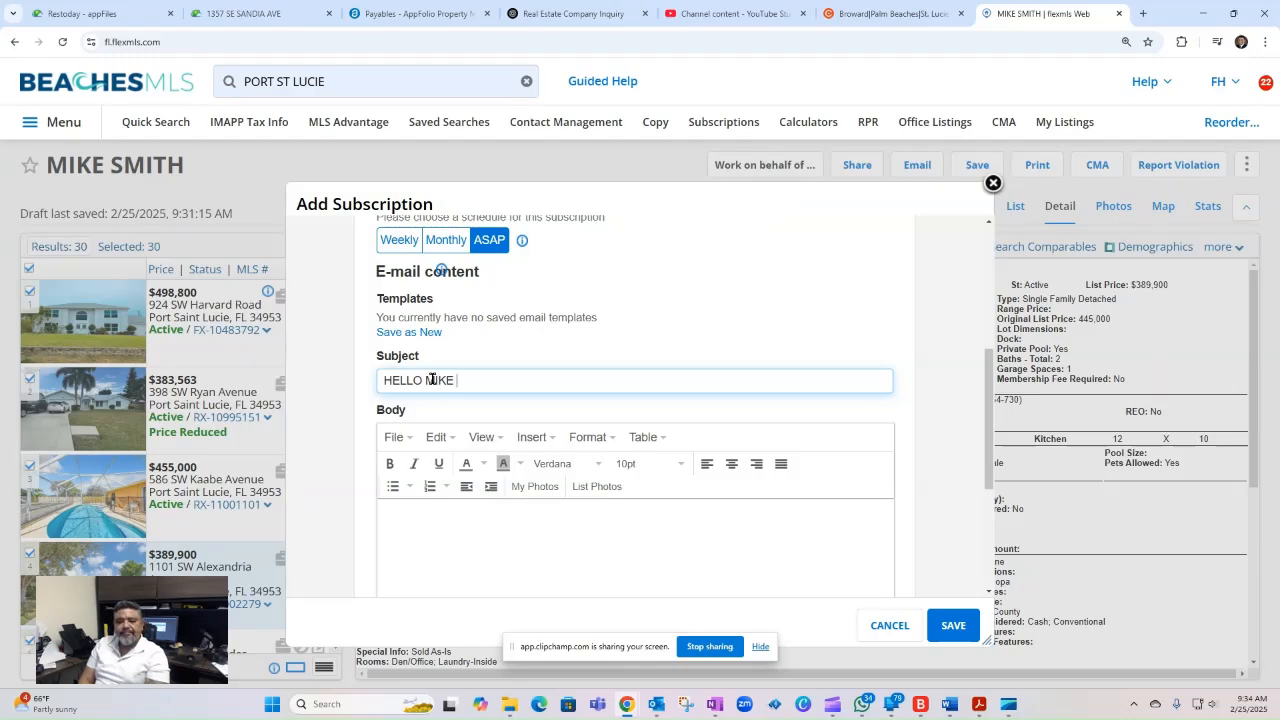
{"action": "type", "text": "BELOW A"}
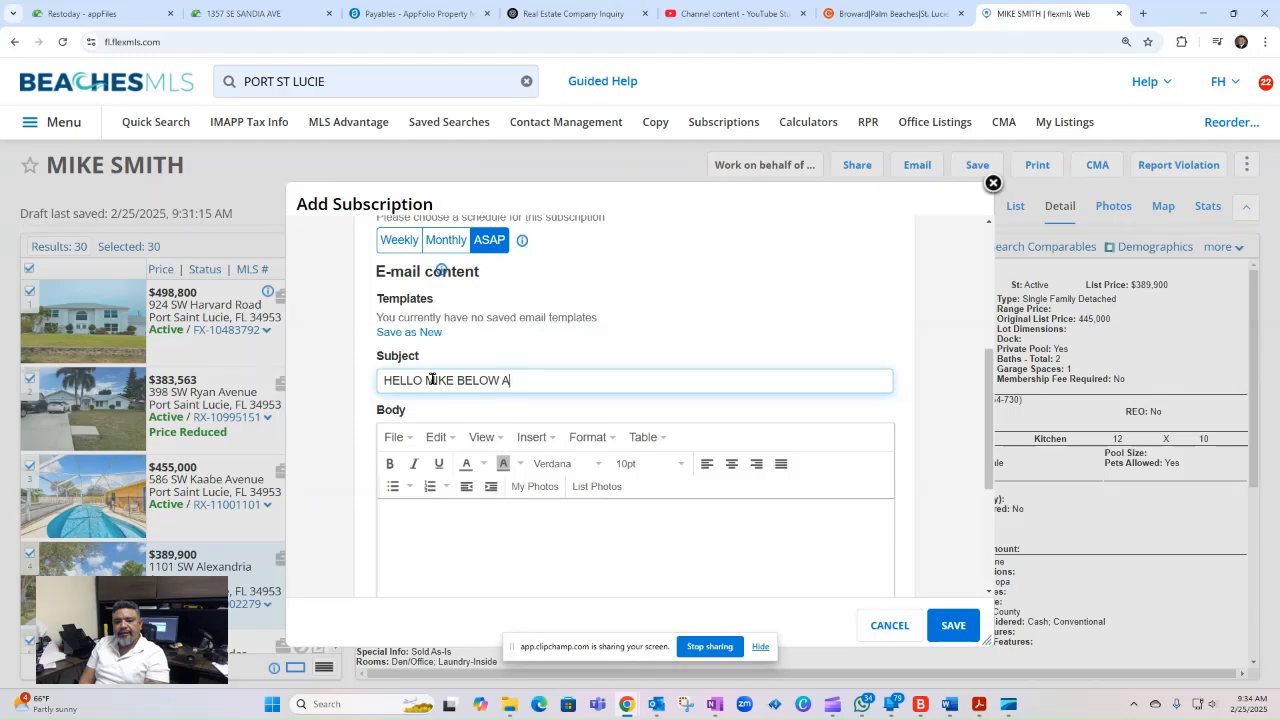
{"action": "type", "text": " LIST OF PR"}
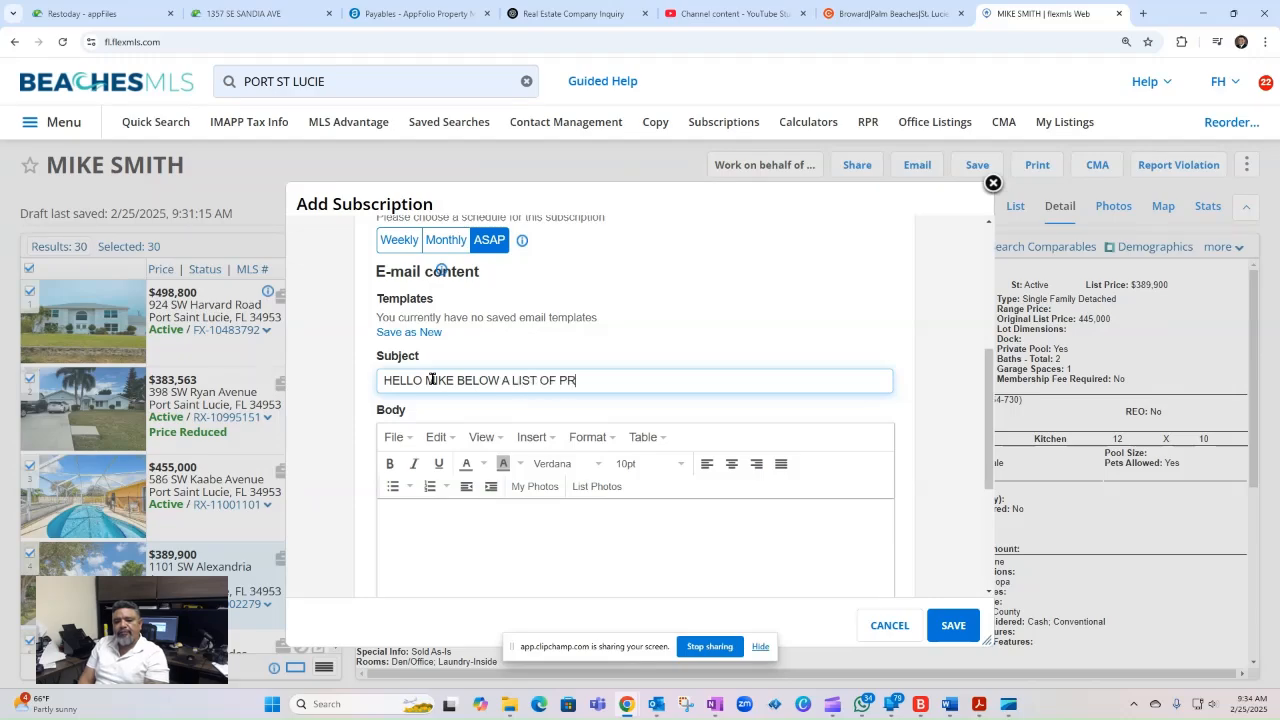
{"action": "type", "text": "OPERTIES IN THE ZIP 349"}
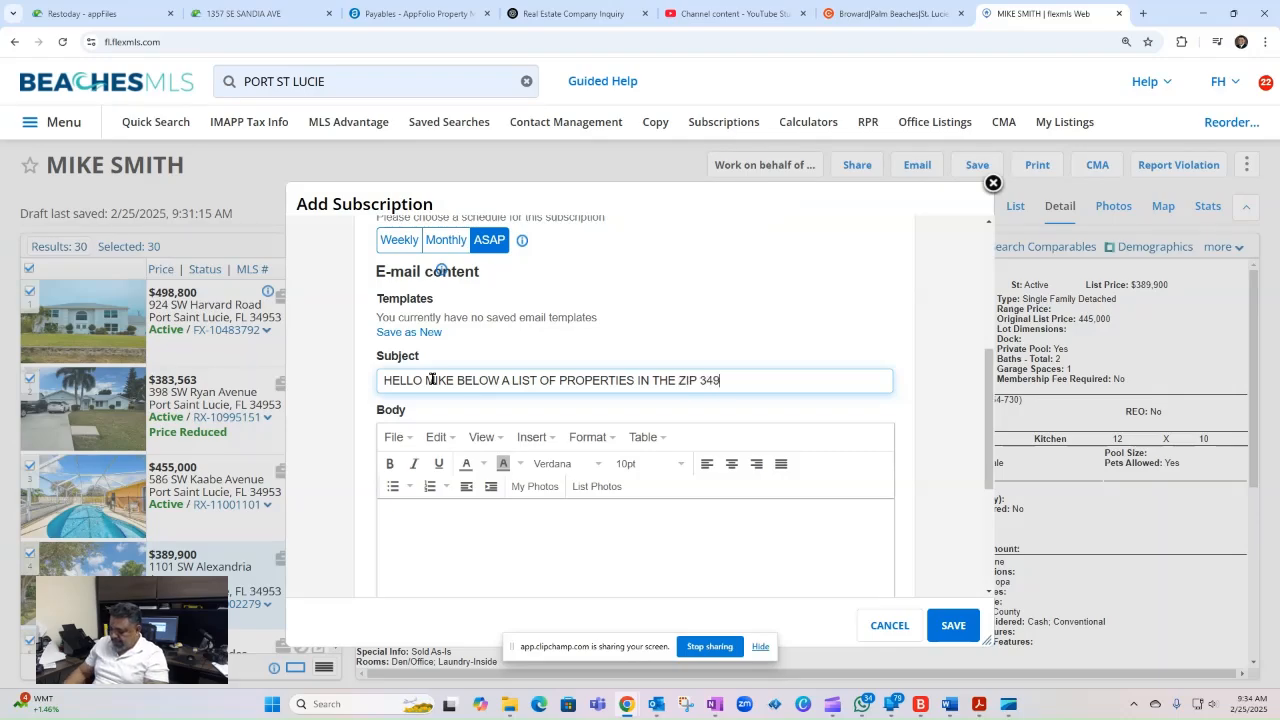
{"action": "type", "text": "53 THANK YOU"}
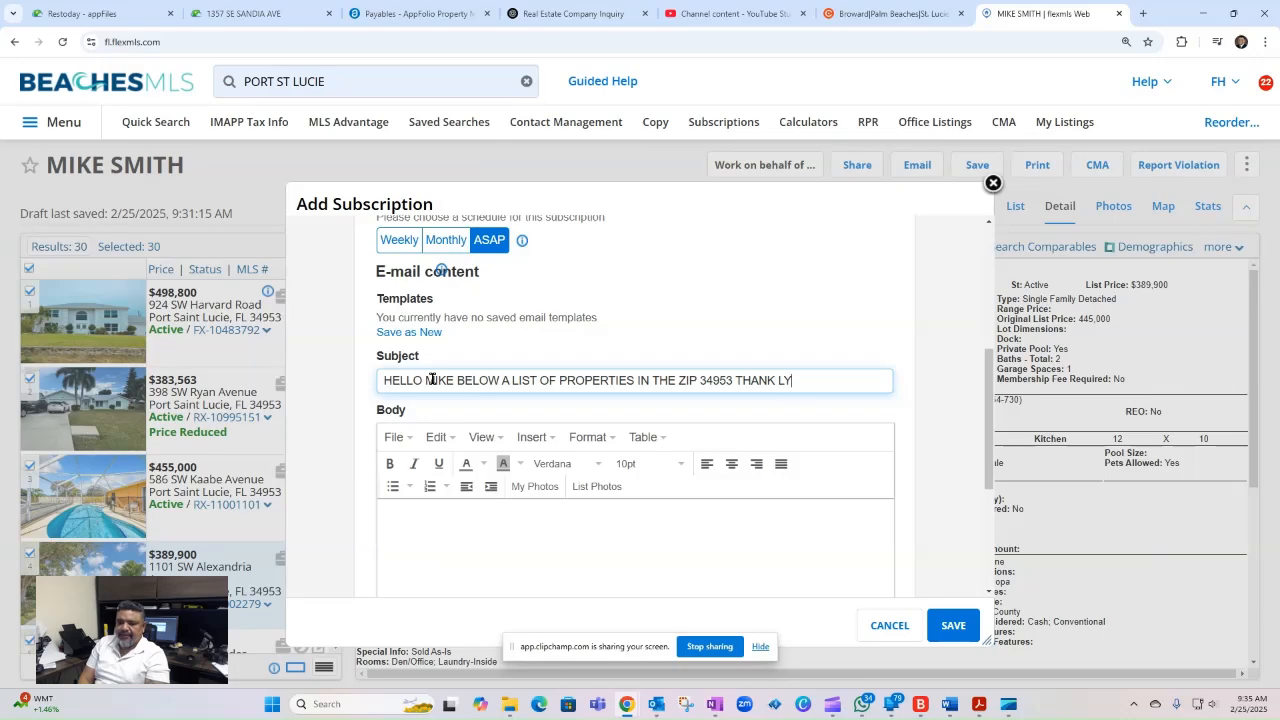
{"action": "key", "text": "BackSpace"}
{"action": "key", "text": "BackSpace"}
{"action": "key", "text": "BackSpace"}
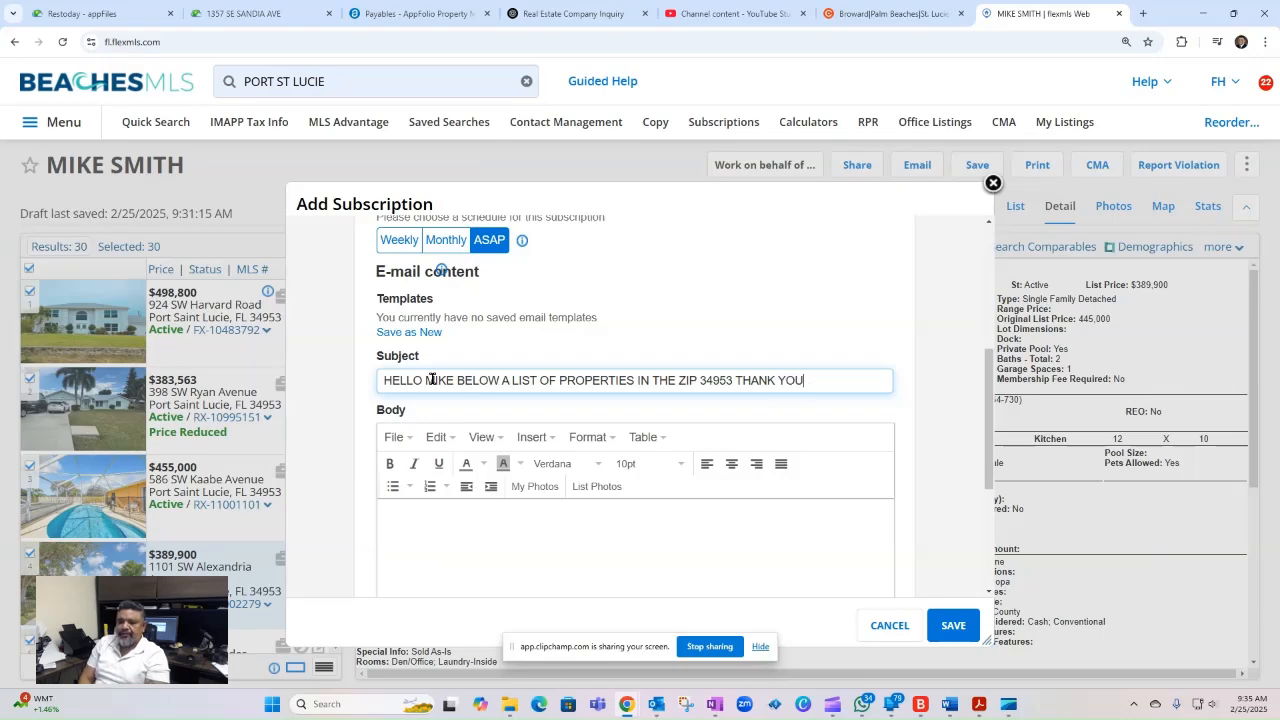
- Copy the full subject text and save the subscription with the message body left empty
{"action": "left_click_drag", "start_coordinate": [818, 380], "coordinate": [333, 386]}
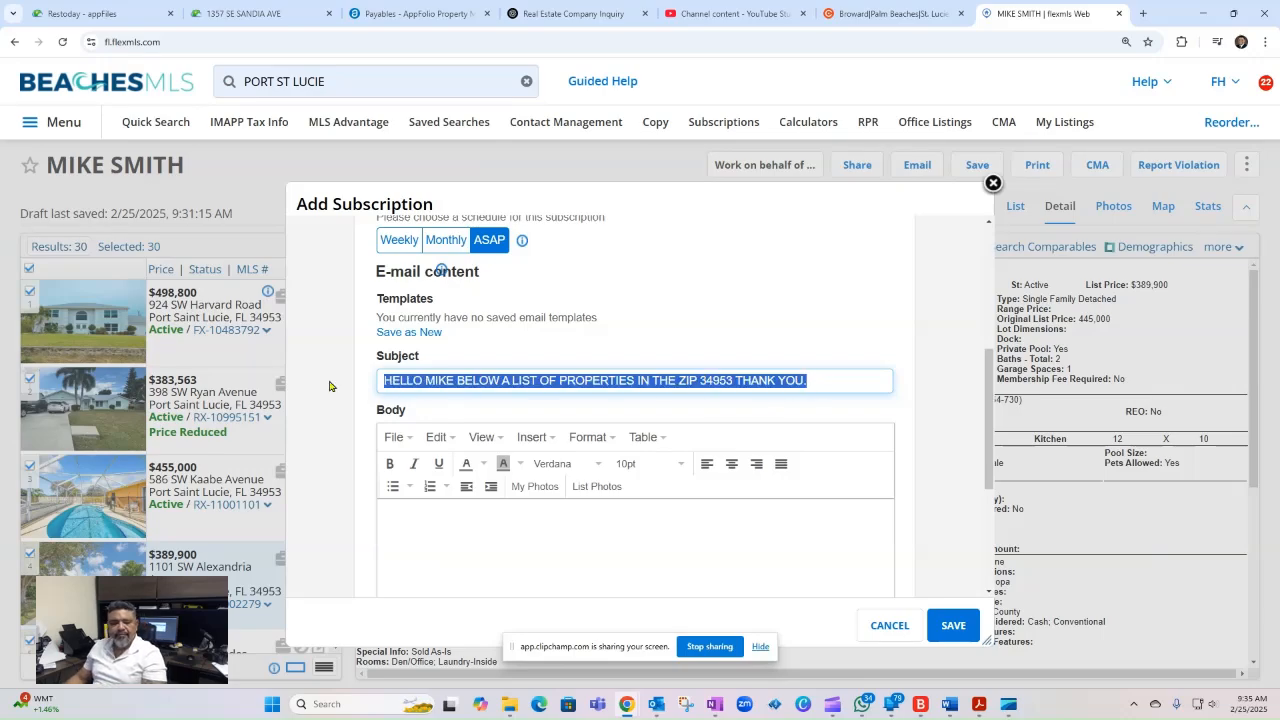
{"action": "right_click", "coordinate": [450, 378]}
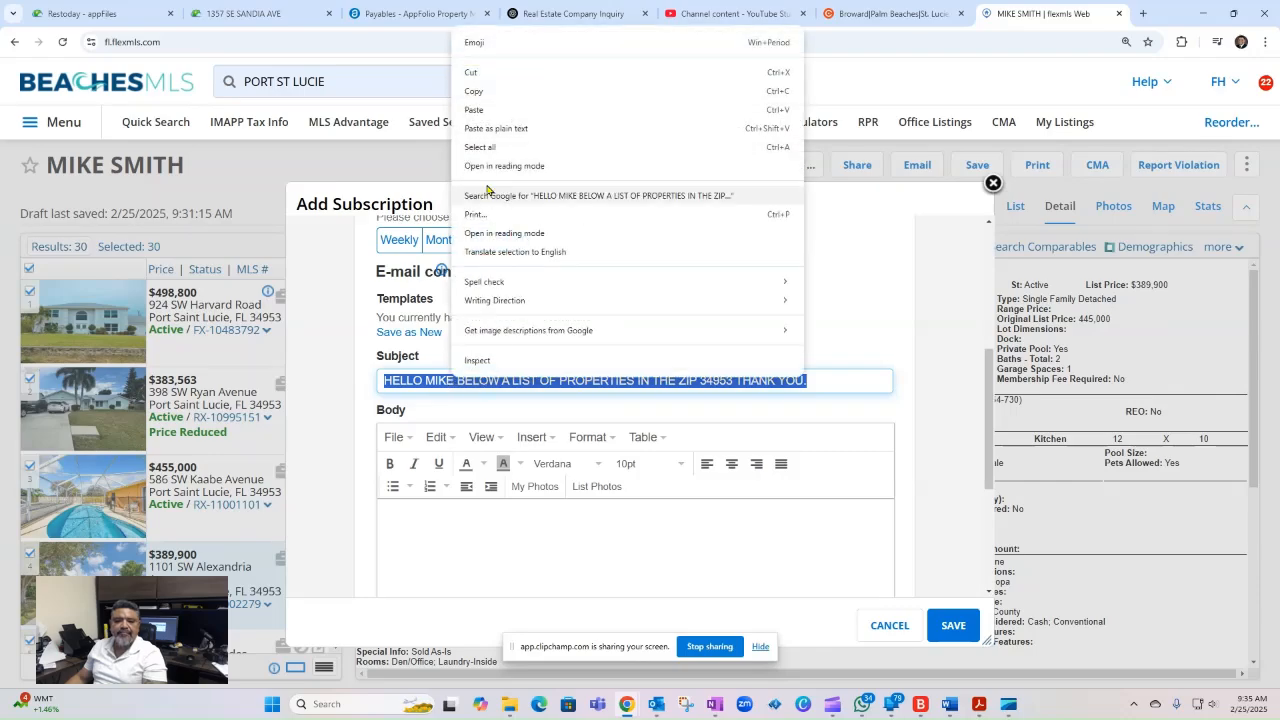
{"action": "left_click", "coordinate": [478, 100]}
{"action": "left_click", "coordinate": [535, 540]}
{"action": "scroll", "coordinate": [537, 534], "scroll_direction": "down", "scroll_amount": 2}
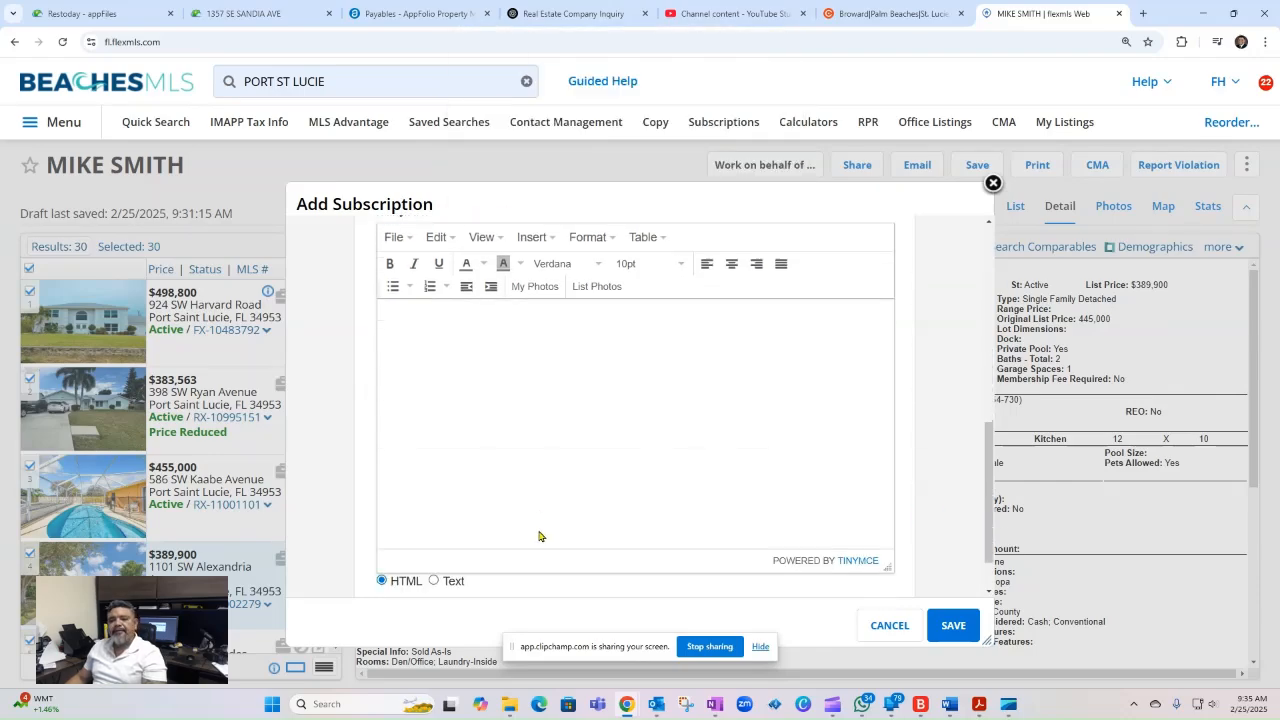
{"action": "scroll", "coordinate": [770, 447], "scroll_direction": "down", "scroll_amount": 1}
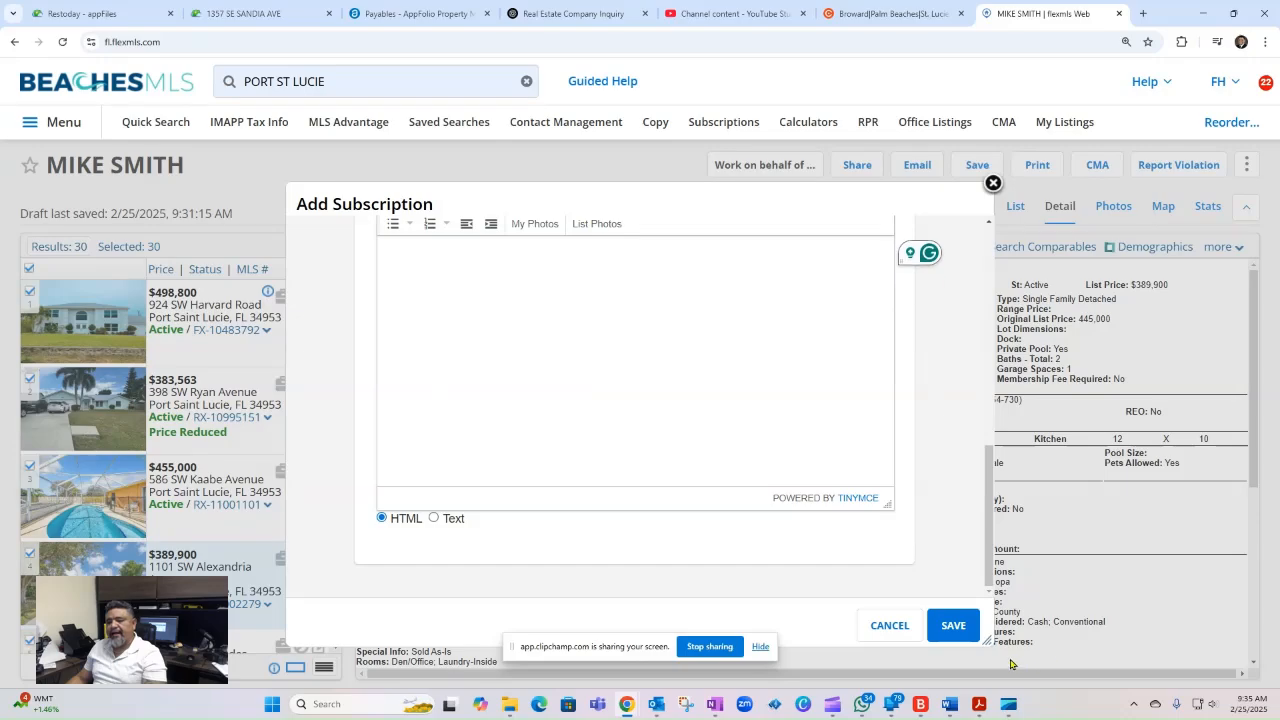
{"action": "left_click", "coordinate": [962, 626]}
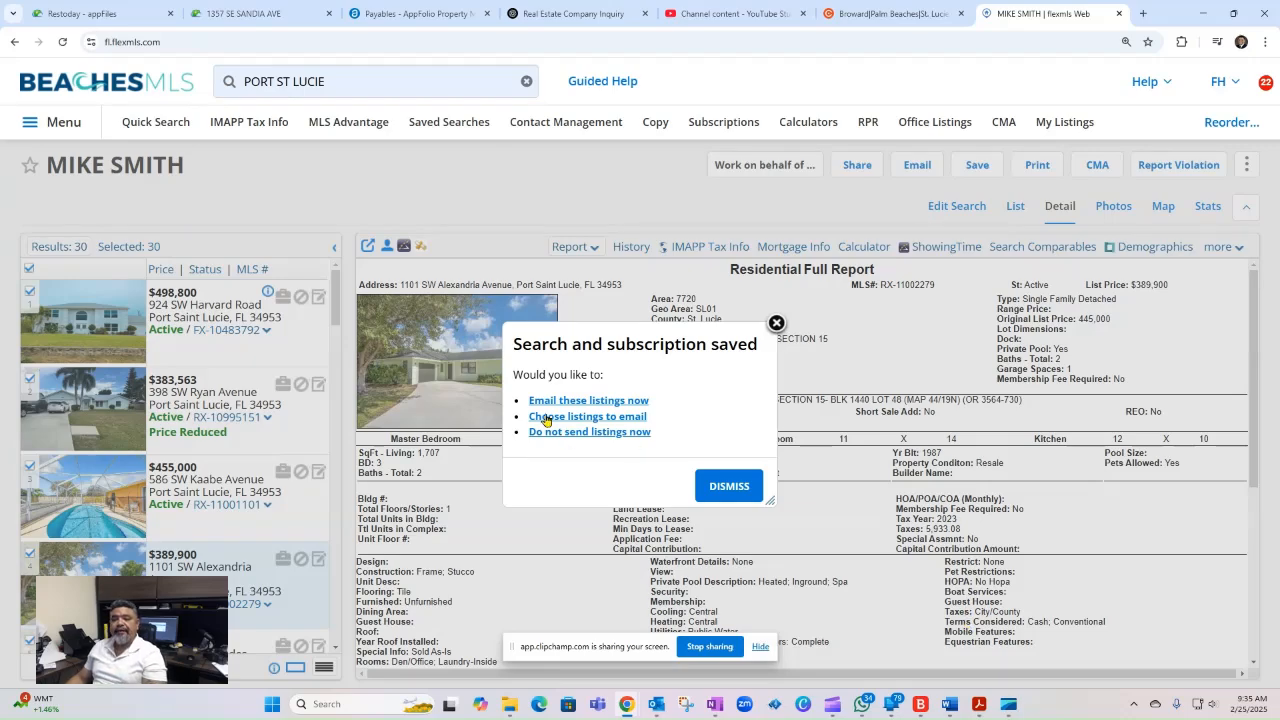
- E-mail all the search's listings to the client immediately, replacing the default subject with the copied text
{"action": "left_click", "coordinate": [643, 401]}
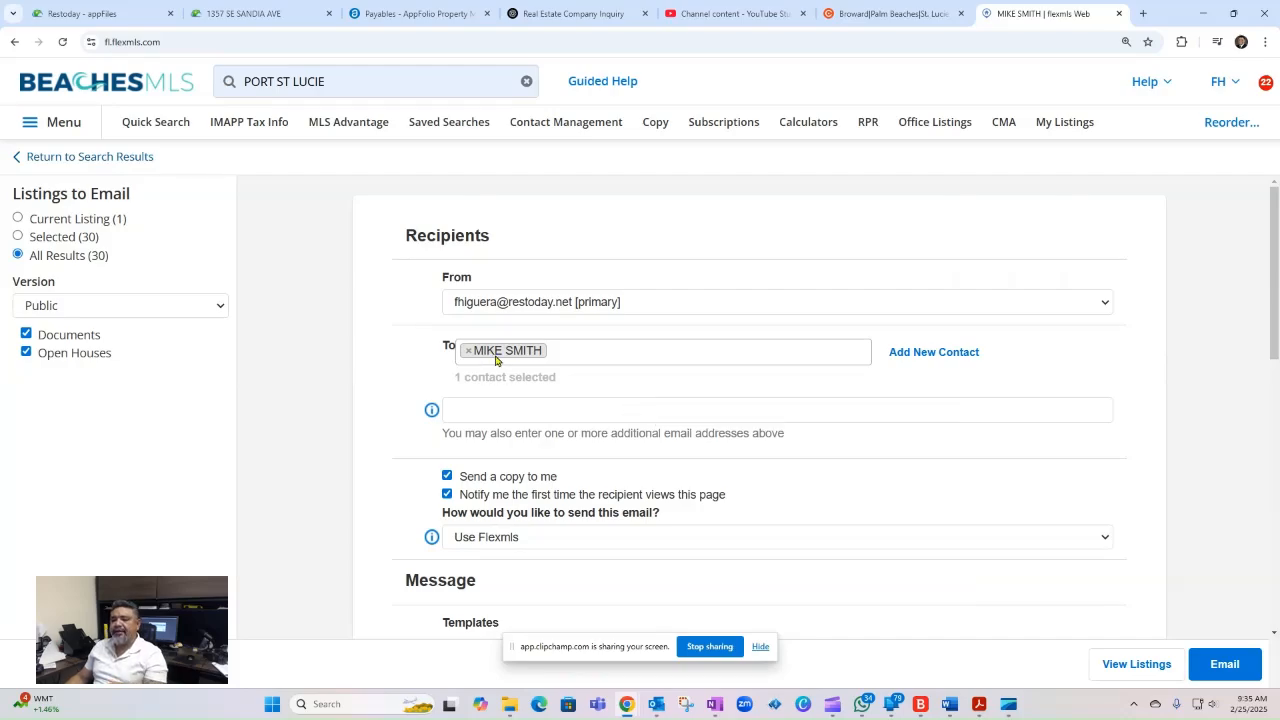
{"action": "scroll", "coordinate": [640, 575], "scroll_direction": "down", "scroll_amount": 3}
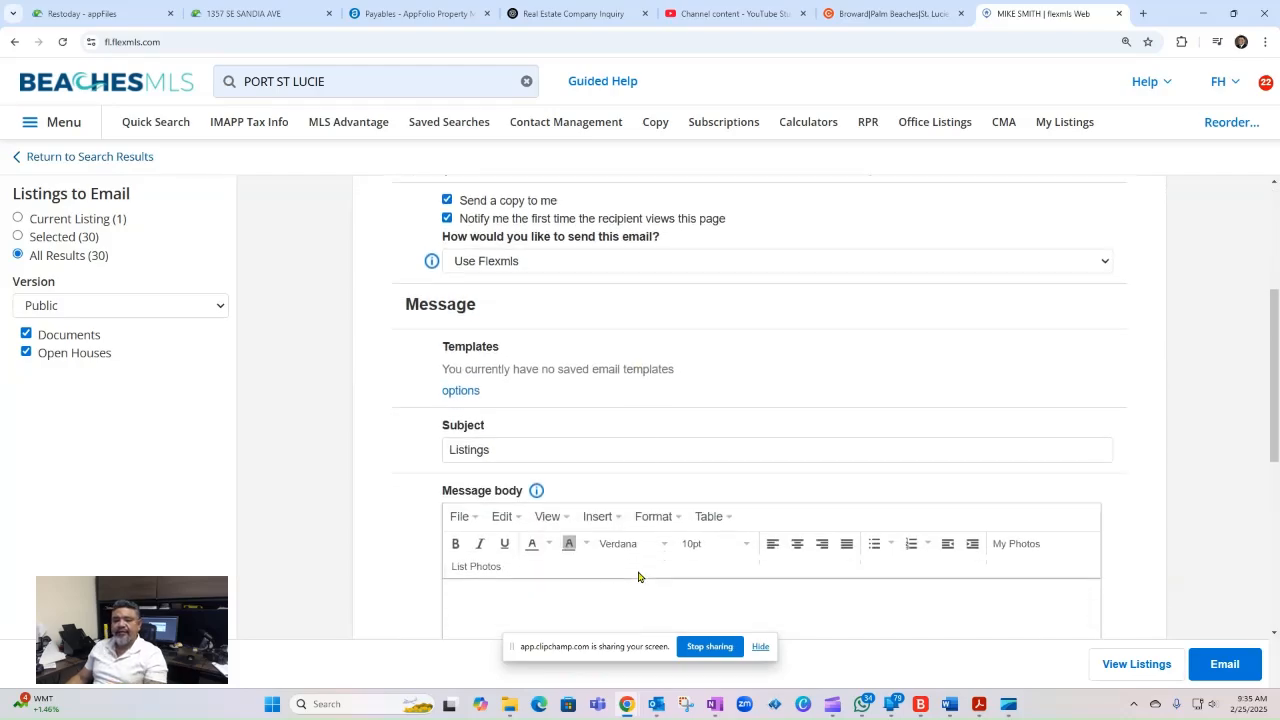
{"action": "left_click_drag", "start_coordinate": [498, 390], "coordinate": [193, 383]}
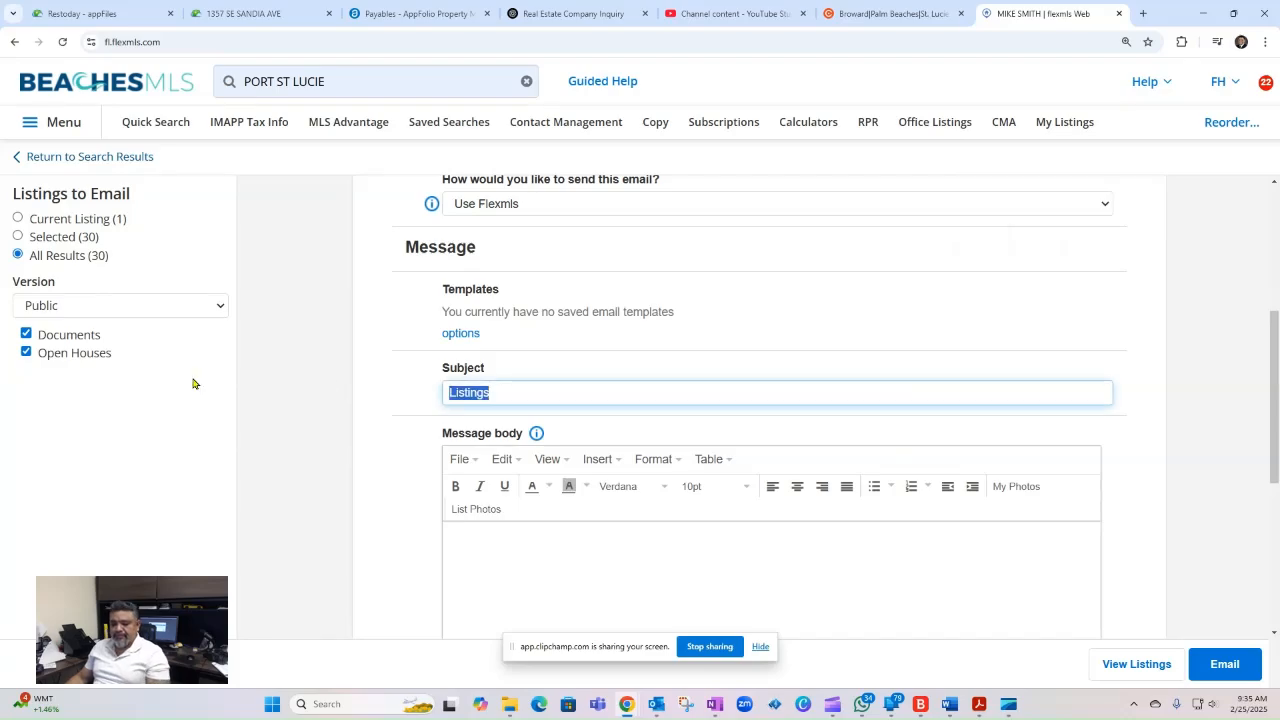
{"action": "key", "text": "ctrl+v"}
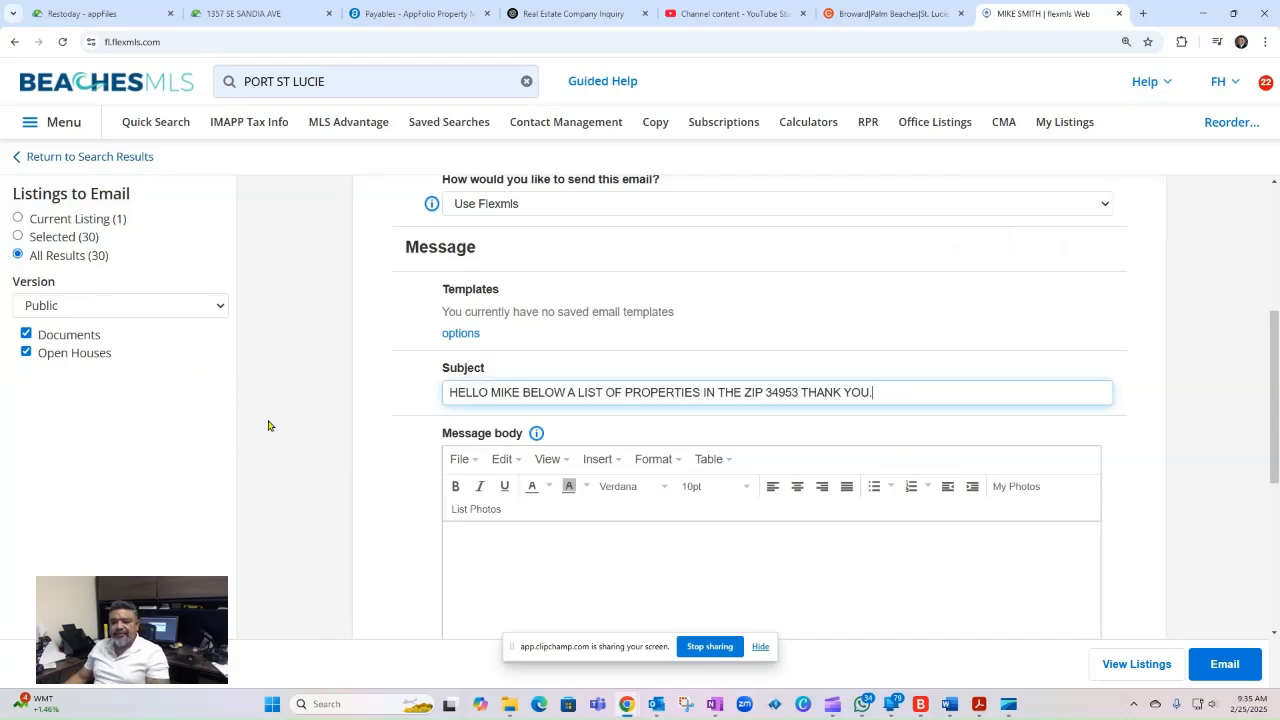
{"action": "left_click", "coordinate": [1233, 496]}
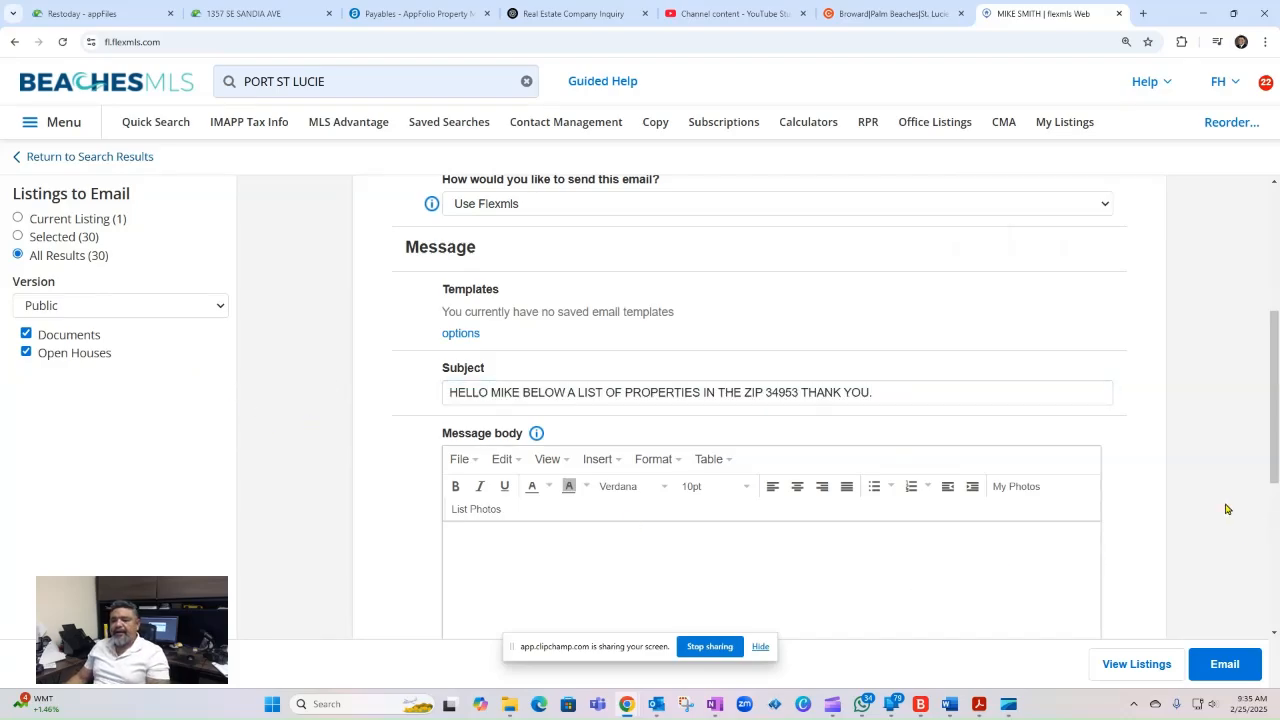
{"action": "left_click", "coordinate": [1228, 668]}
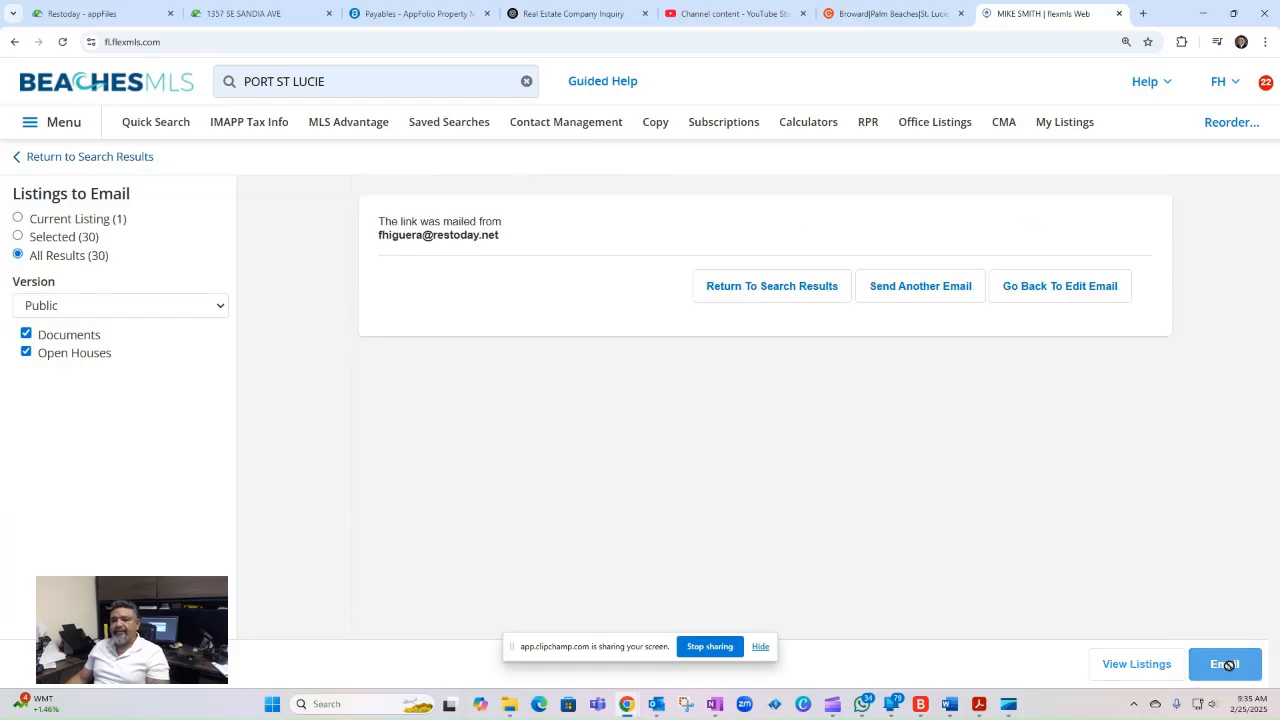
- Return to the search results and review the saved search's criteria, from status and list price through to zip code
{"action": "left_click", "coordinate": [131, 158]}
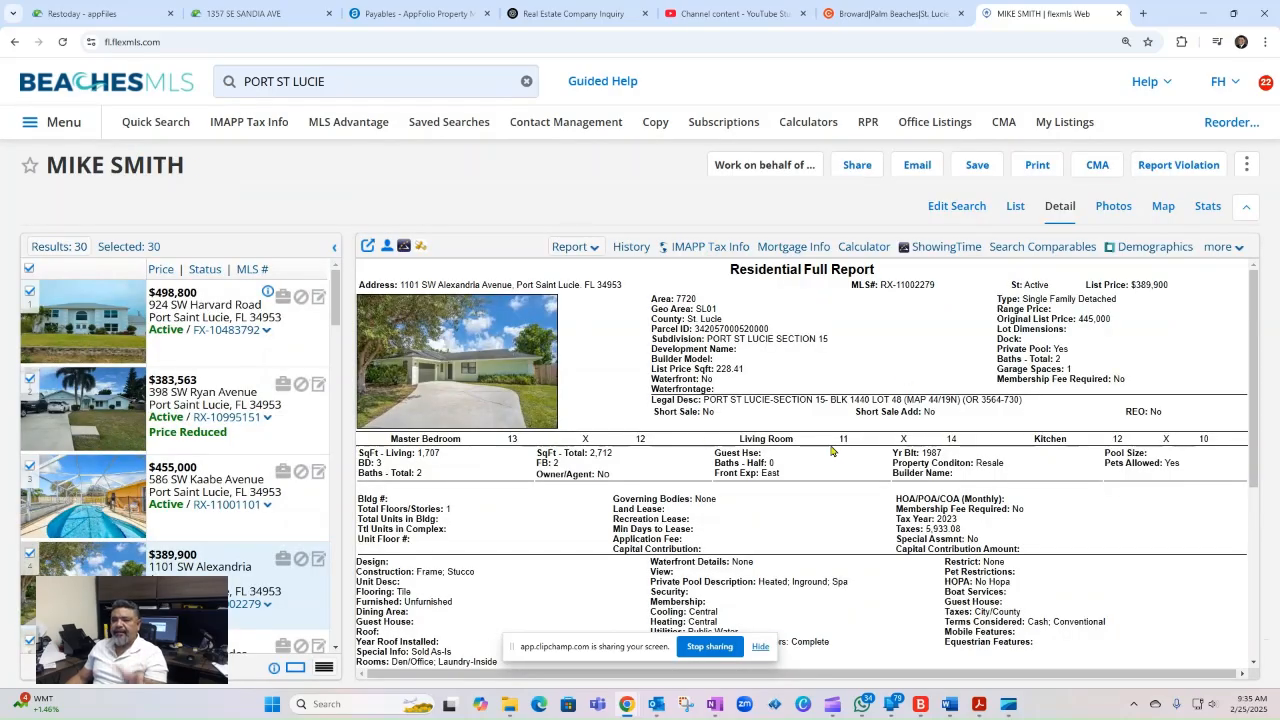
{"action": "left_click", "coordinate": [957, 206]}
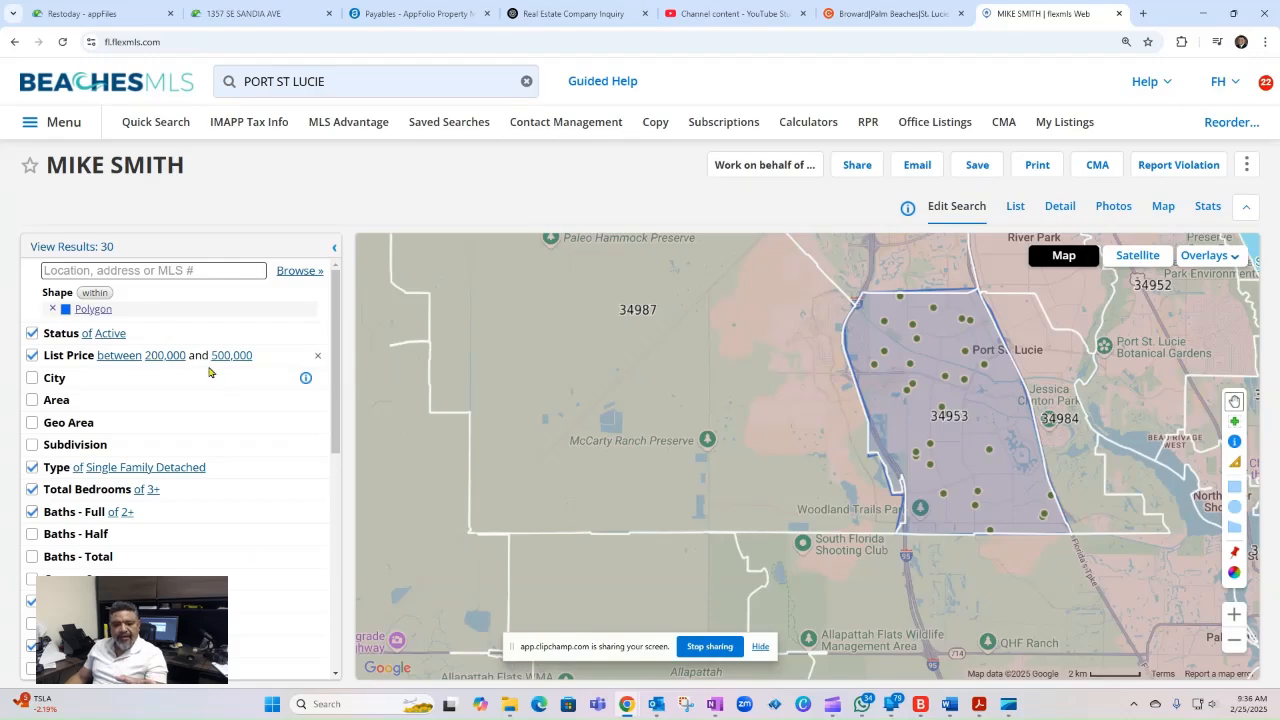
{"action": "scroll", "coordinate": [240, 600], "scroll_direction": "down", "scroll_amount": 5}
{"action": "scroll", "coordinate": [129, 434], "scroll_direction": "down", "scroll_amount": 1}
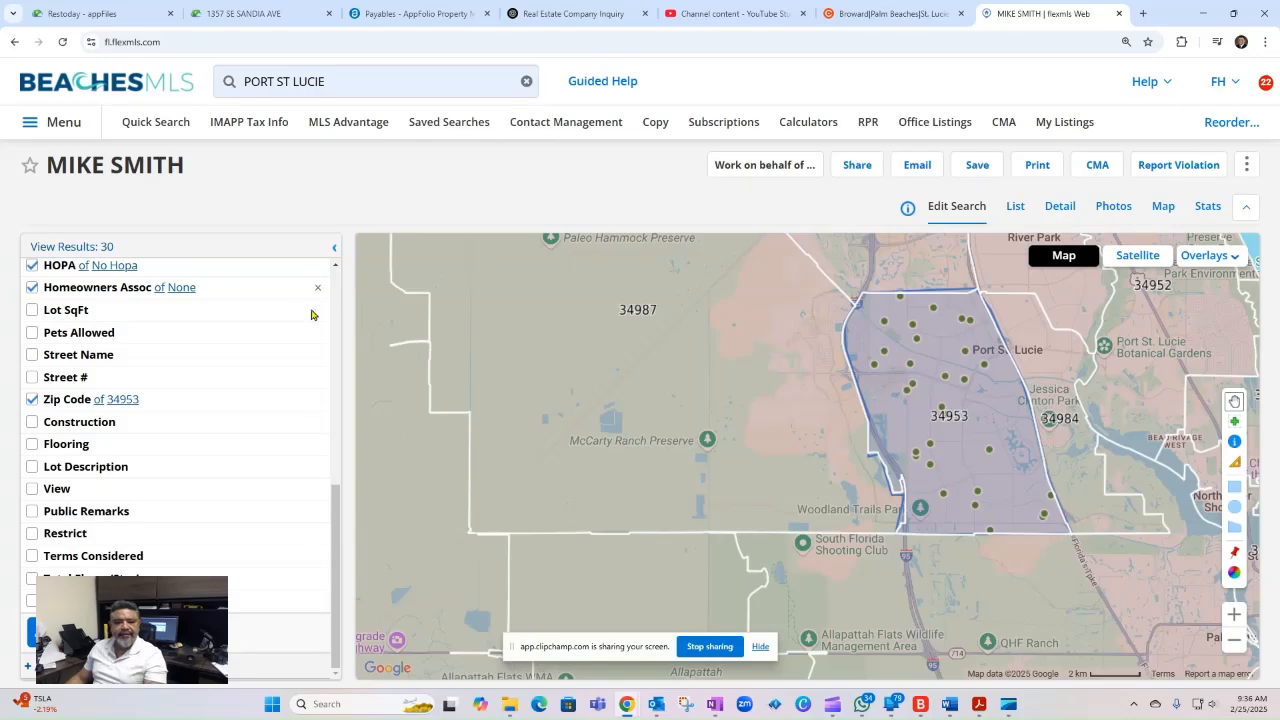
{"action": "left_click_drag", "start_coordinate": [337, 560], "coordinate": [338, 303]}
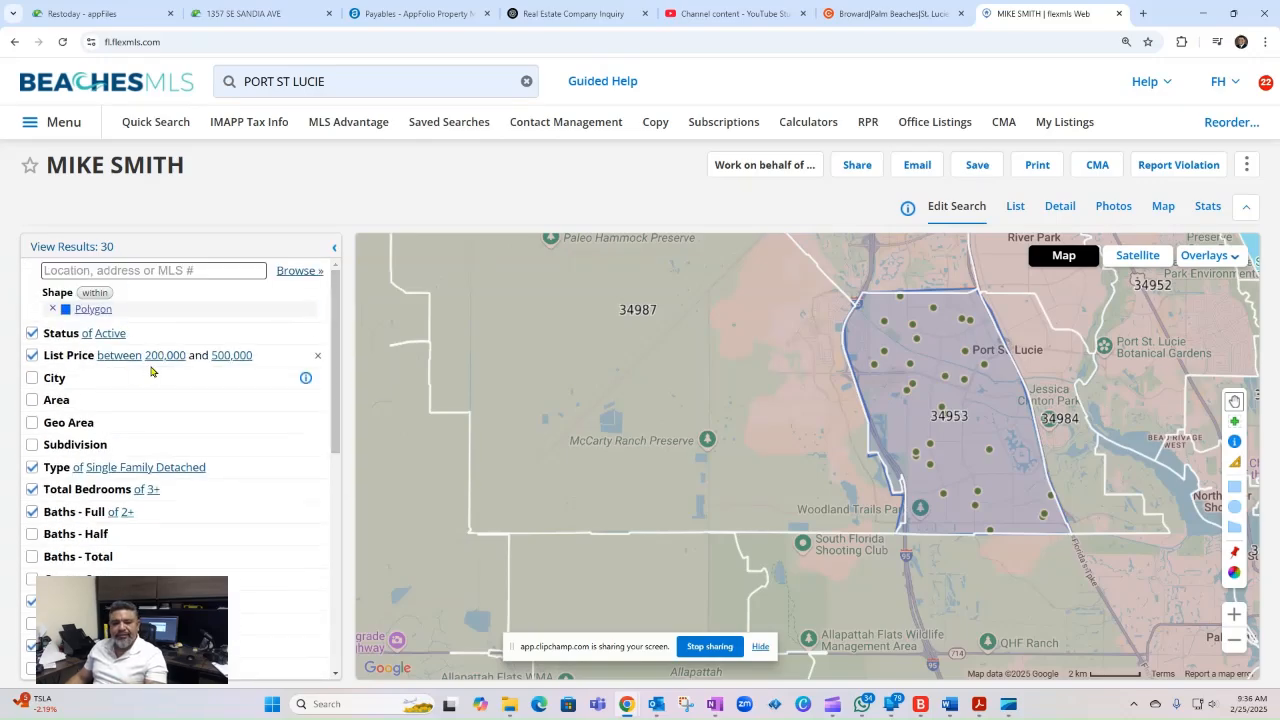
{"action": "scroll", "coordinate": [200, 418], "scroll_direction": "down", "scroll_amount": 1}
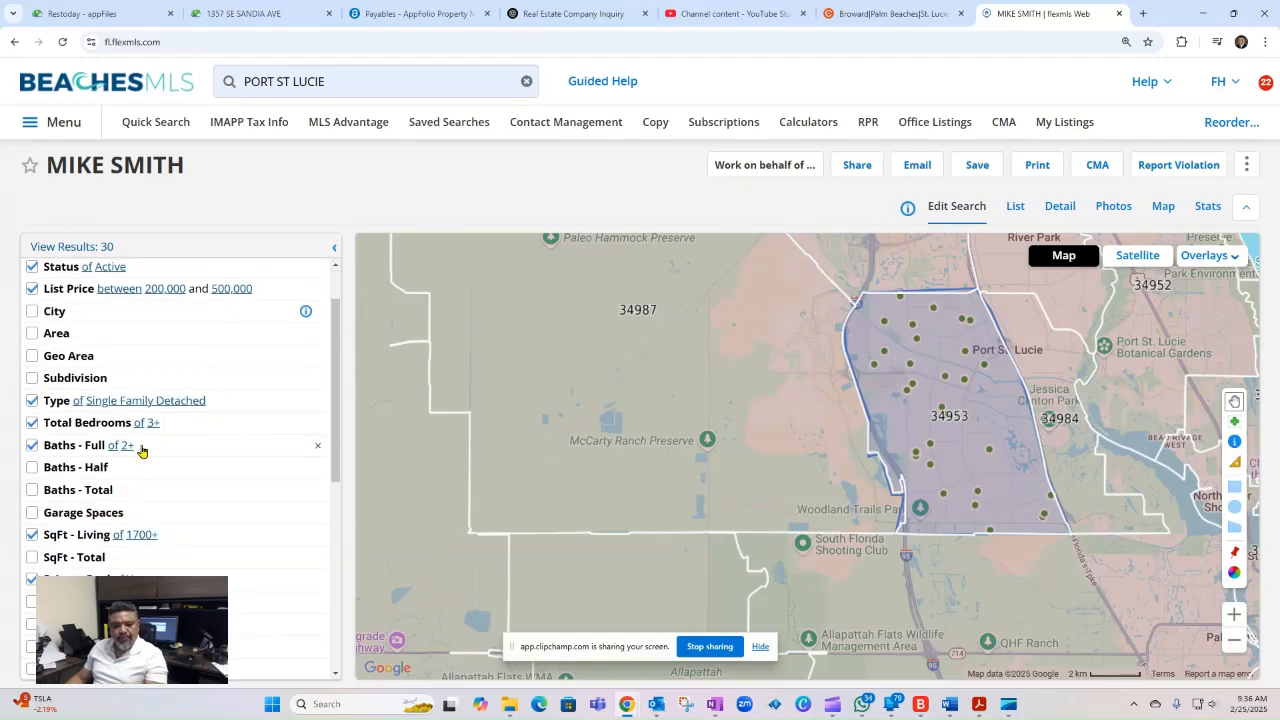
{"action": "scroll", "coordinate": [140, 455], "scroll_direction": "down", "scroll_amount": 2}
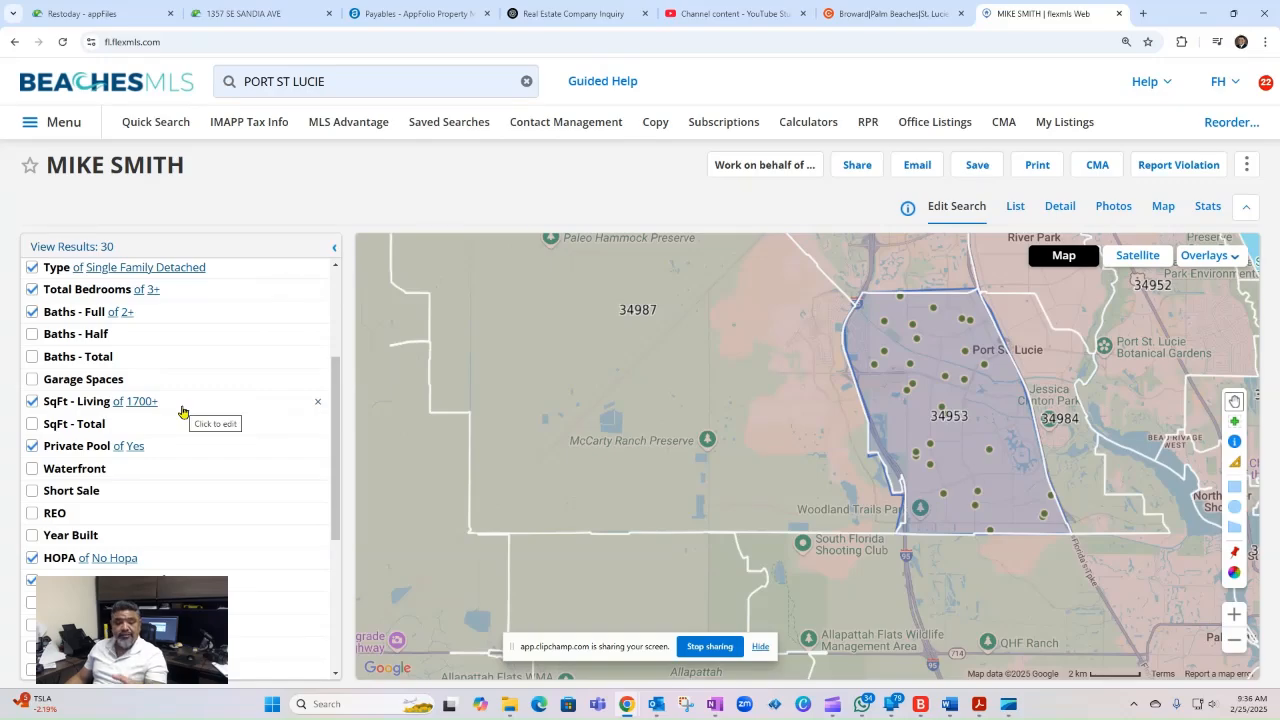
{"action": "scroll", "coordinate": [168, 455], "scroll_direction": "down", "scroll_amount": 3}
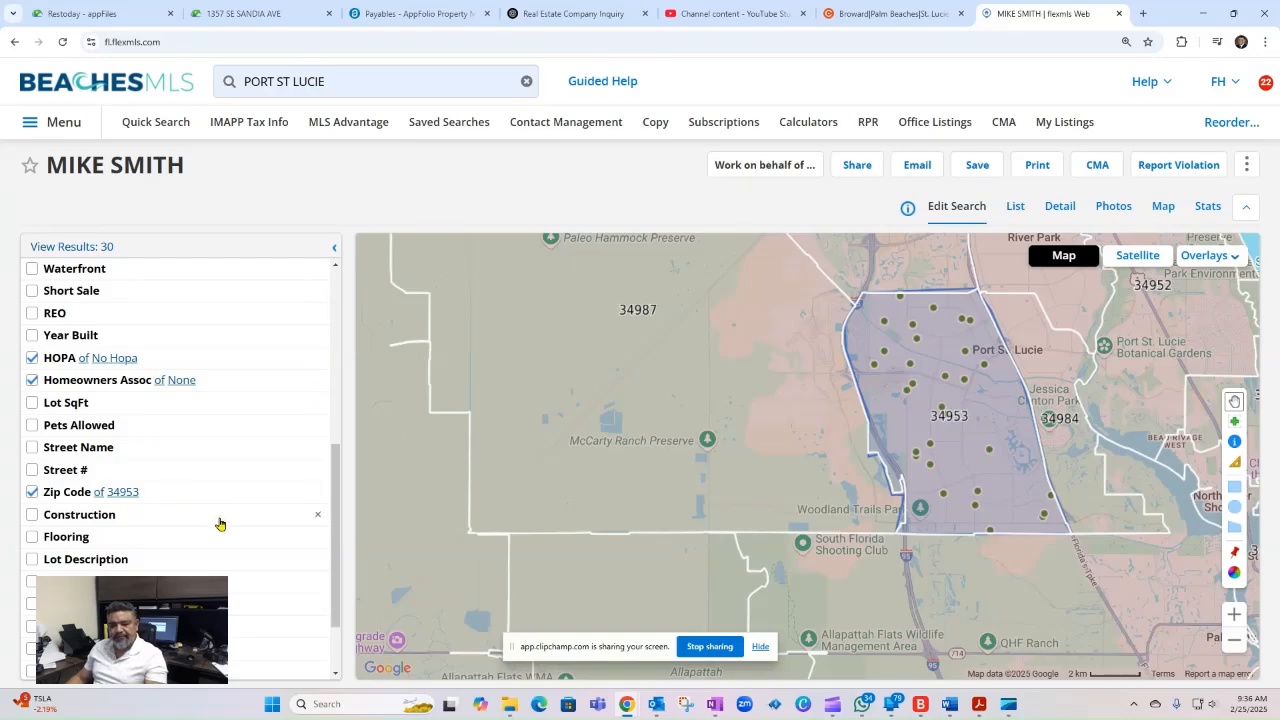
{"action": "scroll", "coordinate": [220, 523], "scroll_direction": "up", "scroll_amount": 5}
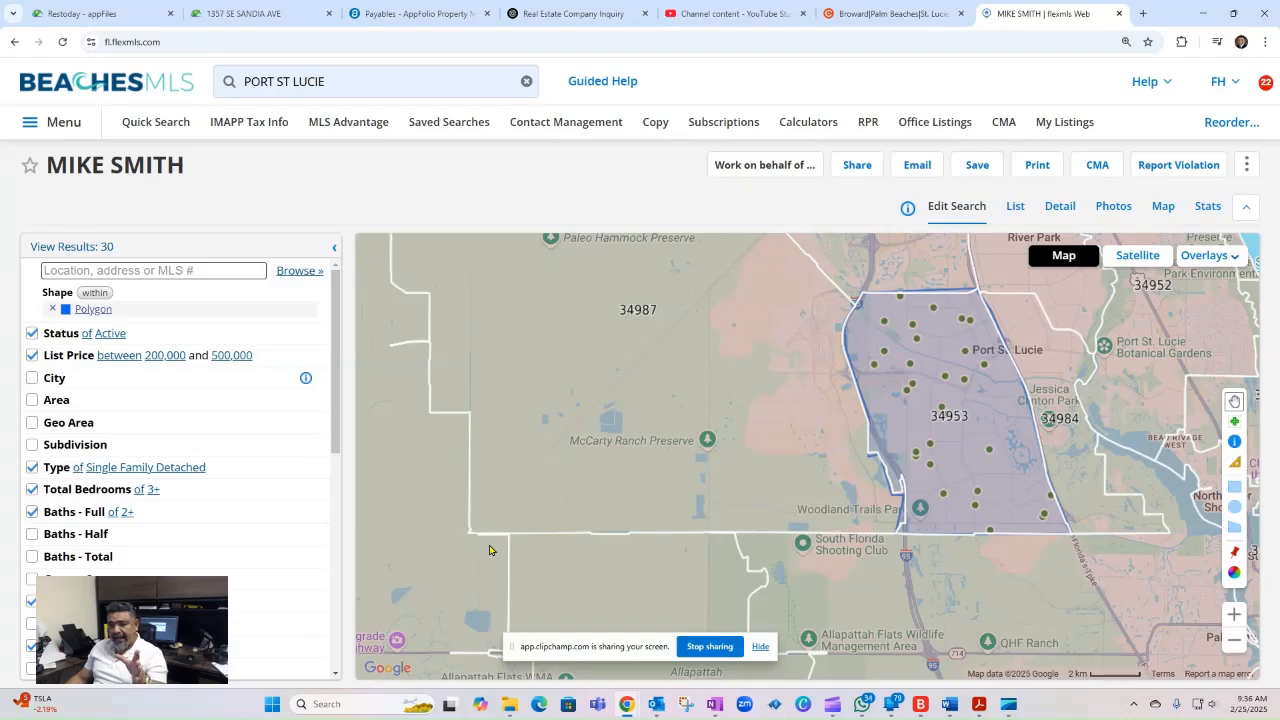